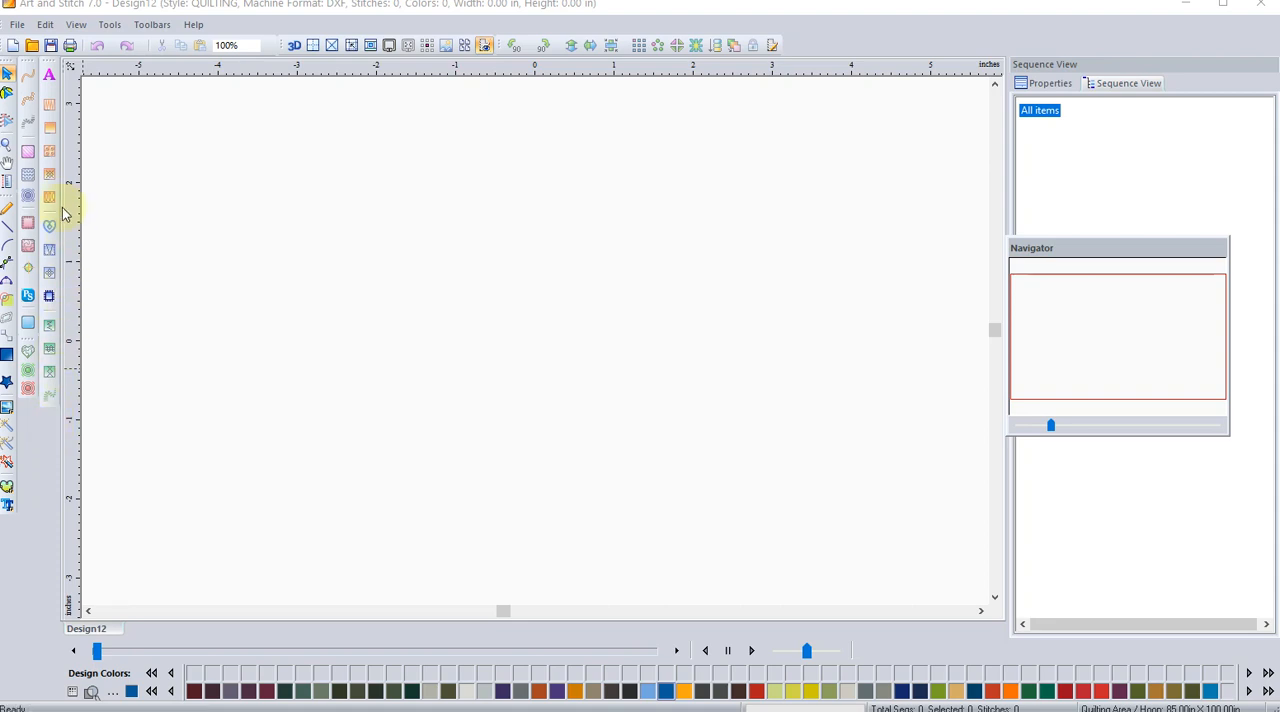
Step: Place a default TEXT lettering object with the Text tool, above and to the left of the design's centre
{"action": "left_click", "coordinate": [109, 27]}
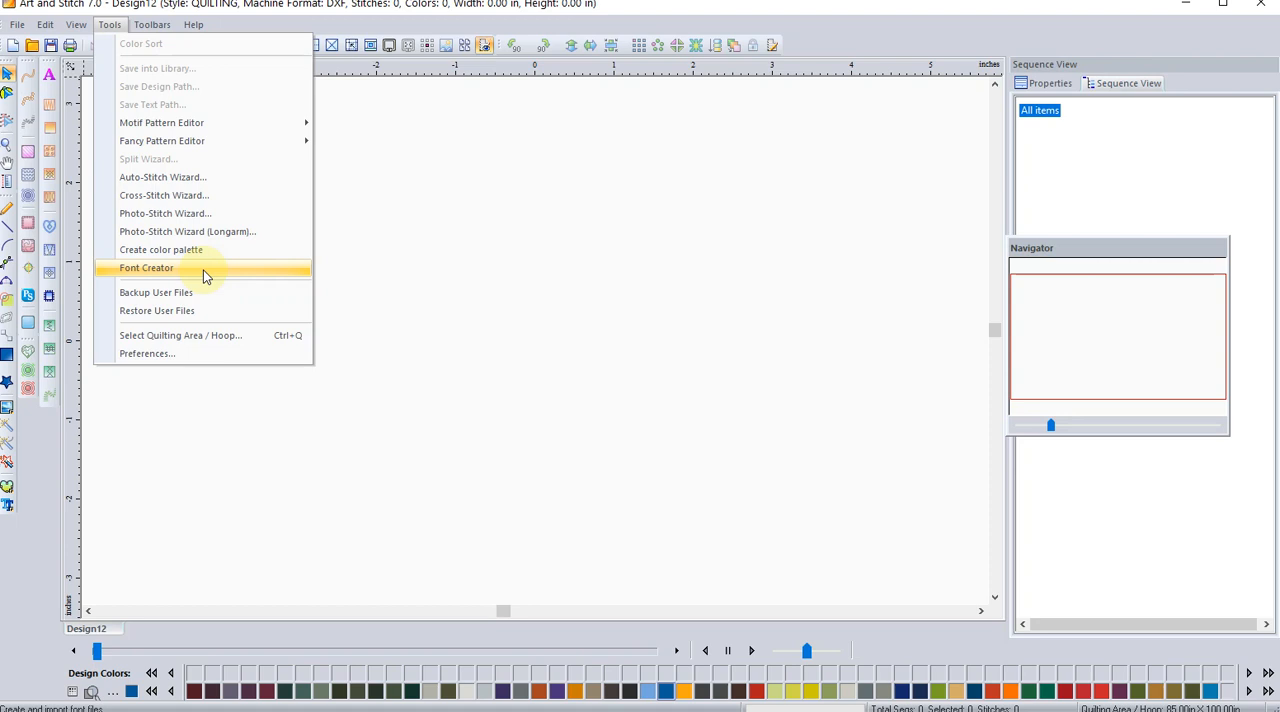
{"action": "left_click", "coordinate": [47, 78]}
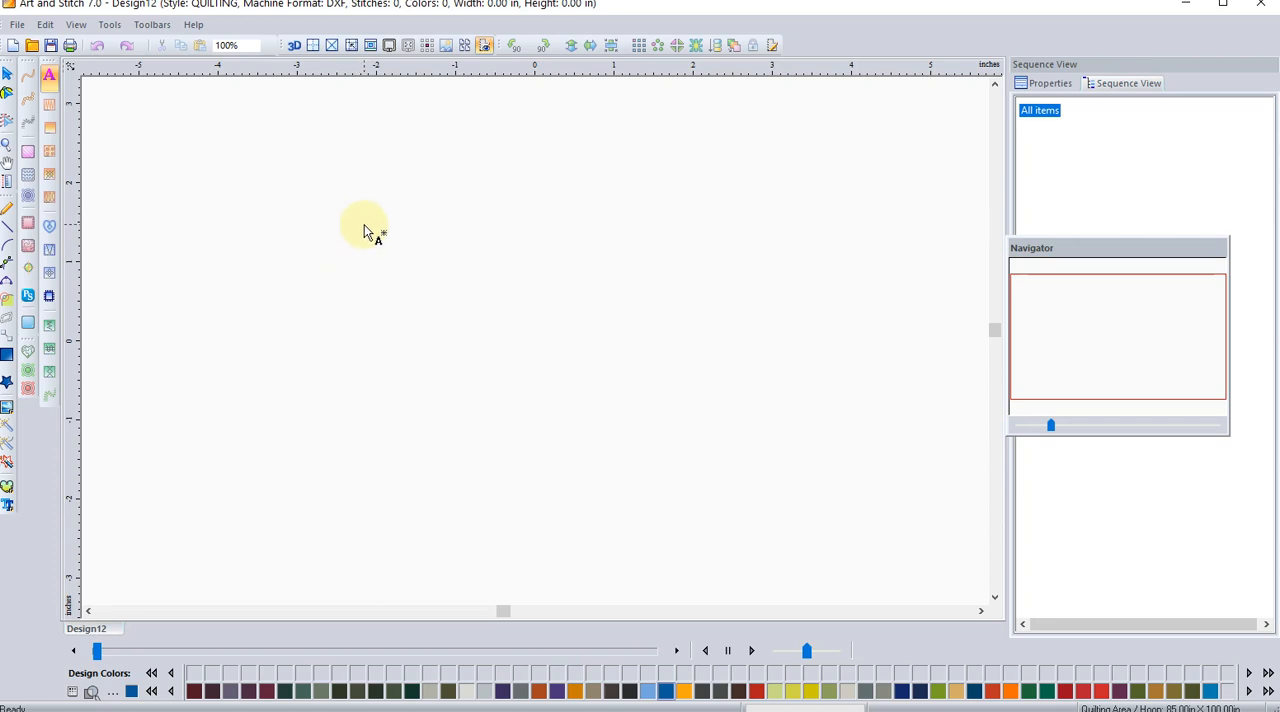
{"action": "left_click", "coordinate": [366, 269]}
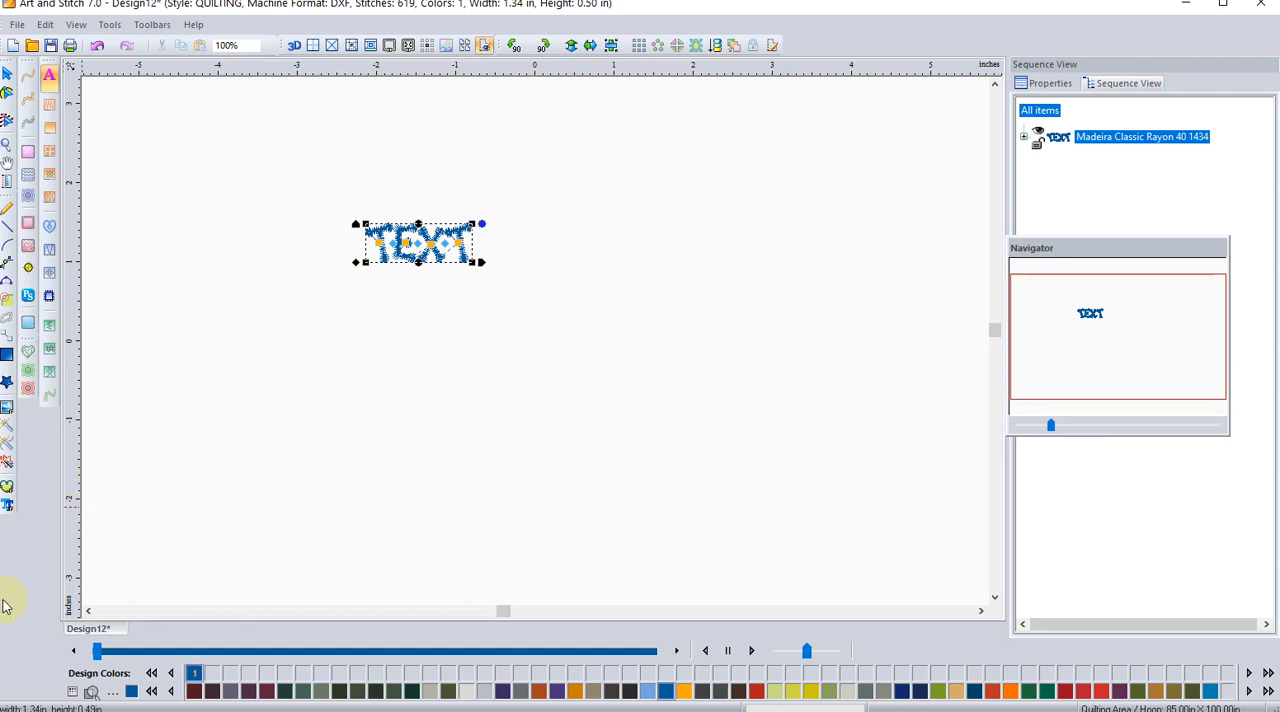
{"action": "left_click", "coordinate": [8, 508]}
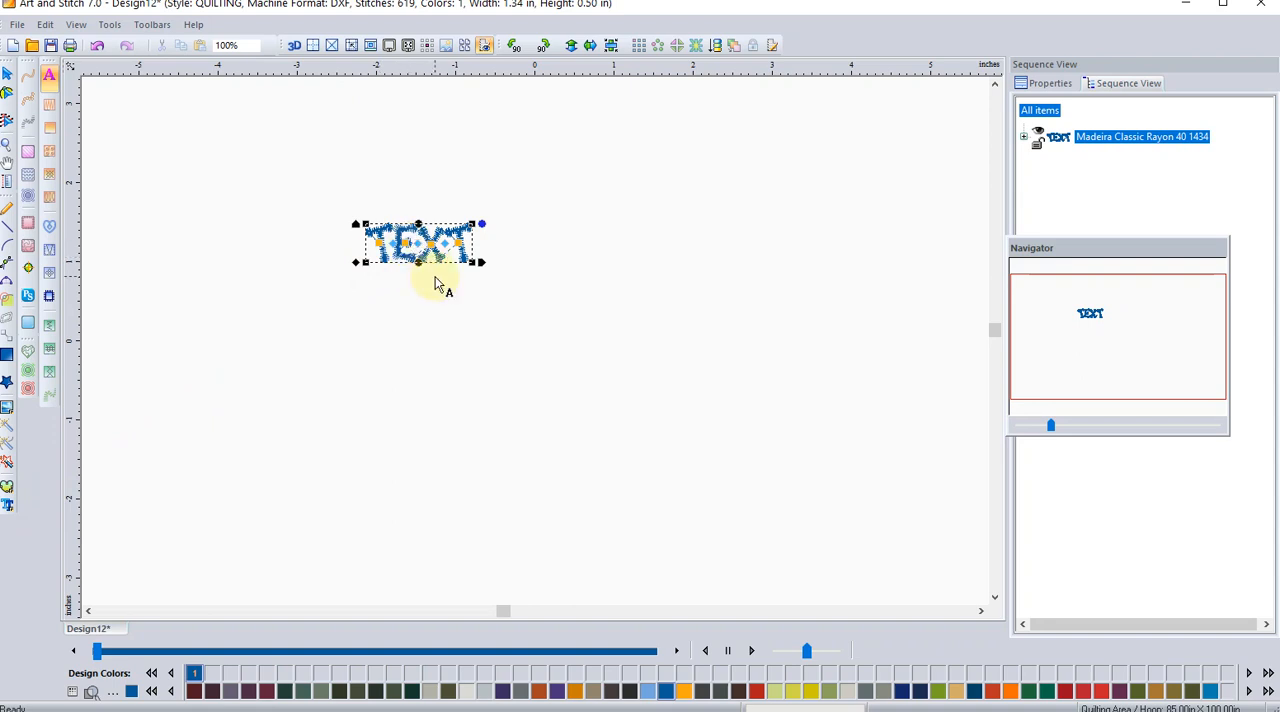
{"action": "left_click", "coordinate": [7, 74]}
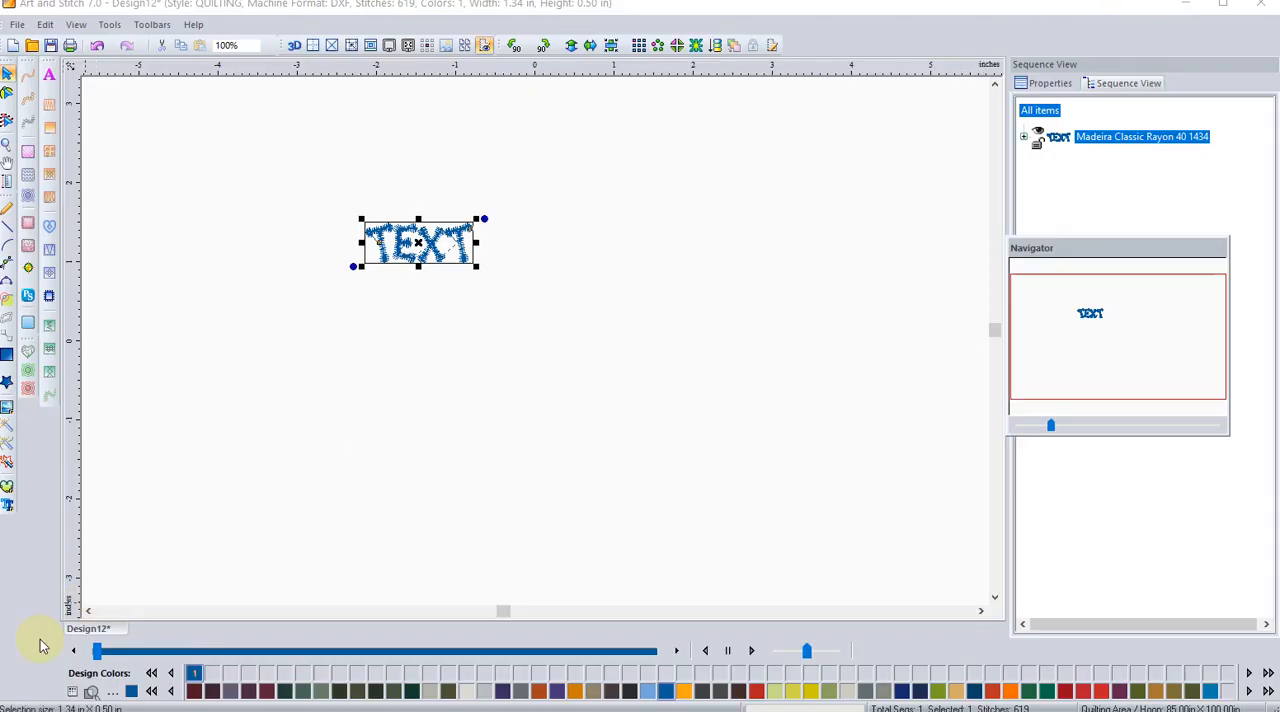
Step: Import the wording "my text" as TrueType vector artwork in Arial Regular, size 15
{"action": "left_click", "coordinate": [8, 505]}
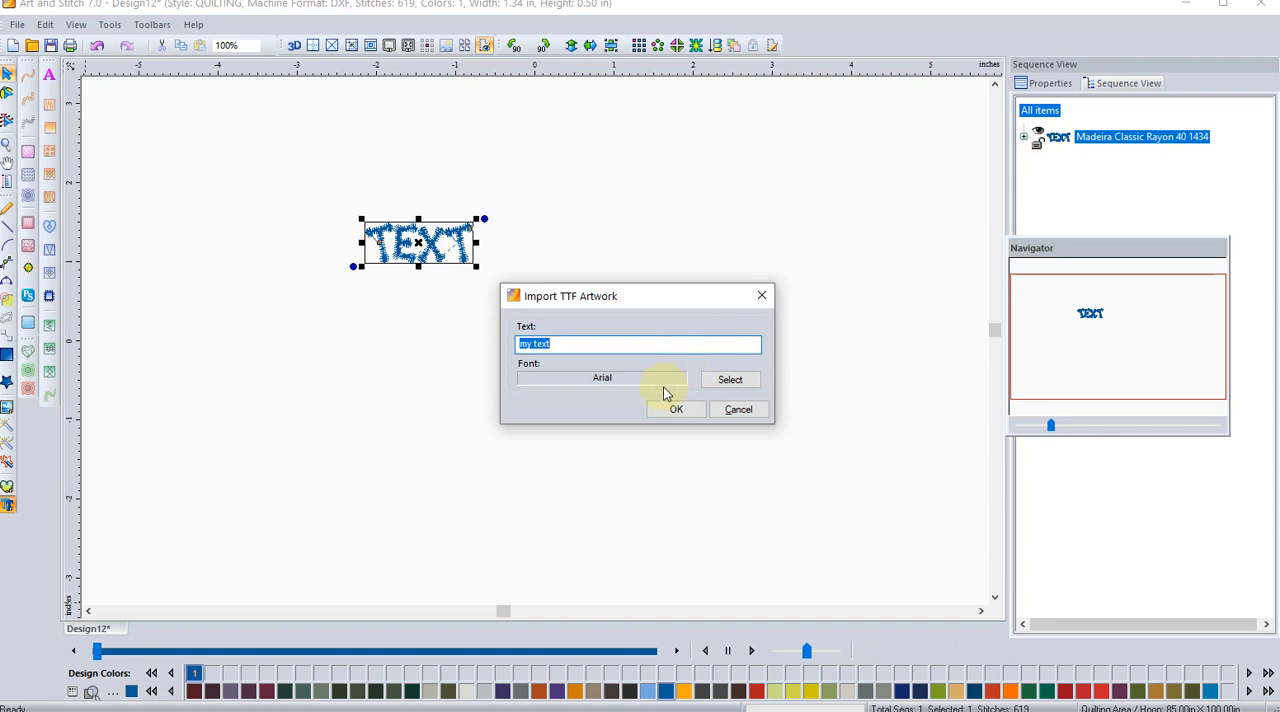
{"action": "left_click", "coordinate": [731, 378]}
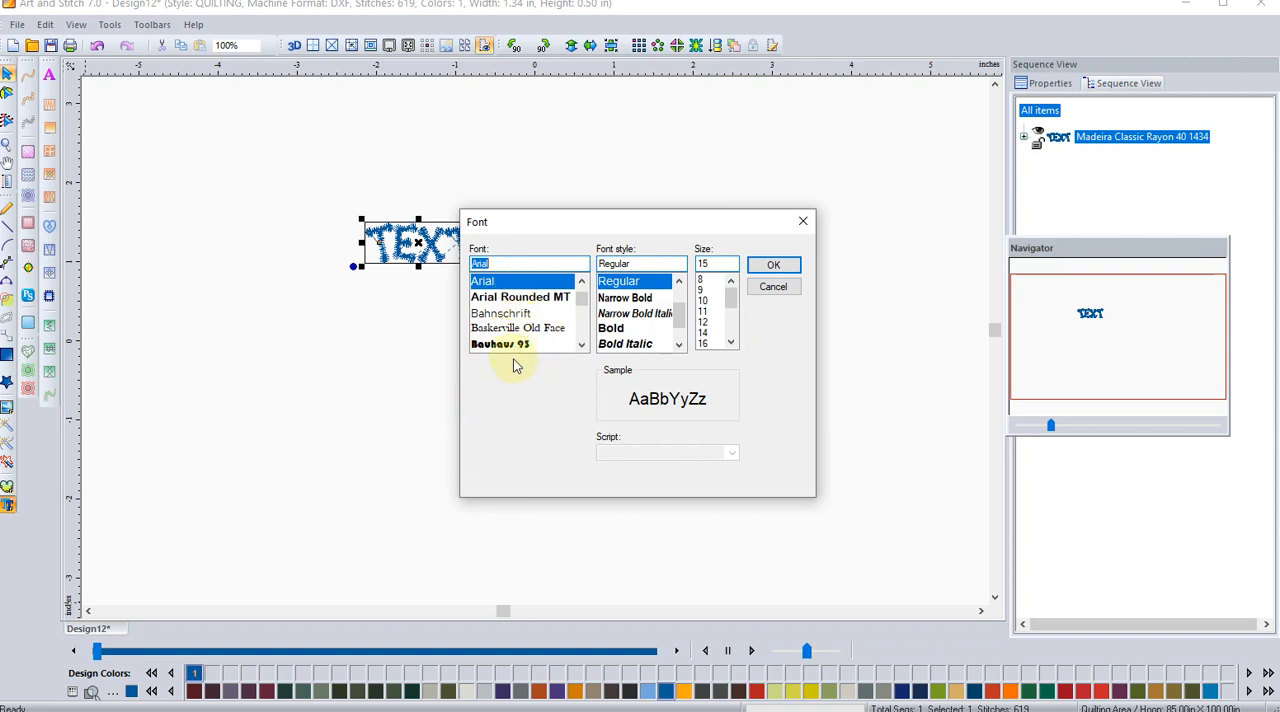
{"action": "left_click", "coordinate": [580, 343]}
{"action": "left_click", "coordinate": [580, 343]}
{"action": "left_click", "coordinate": [580, 343]}
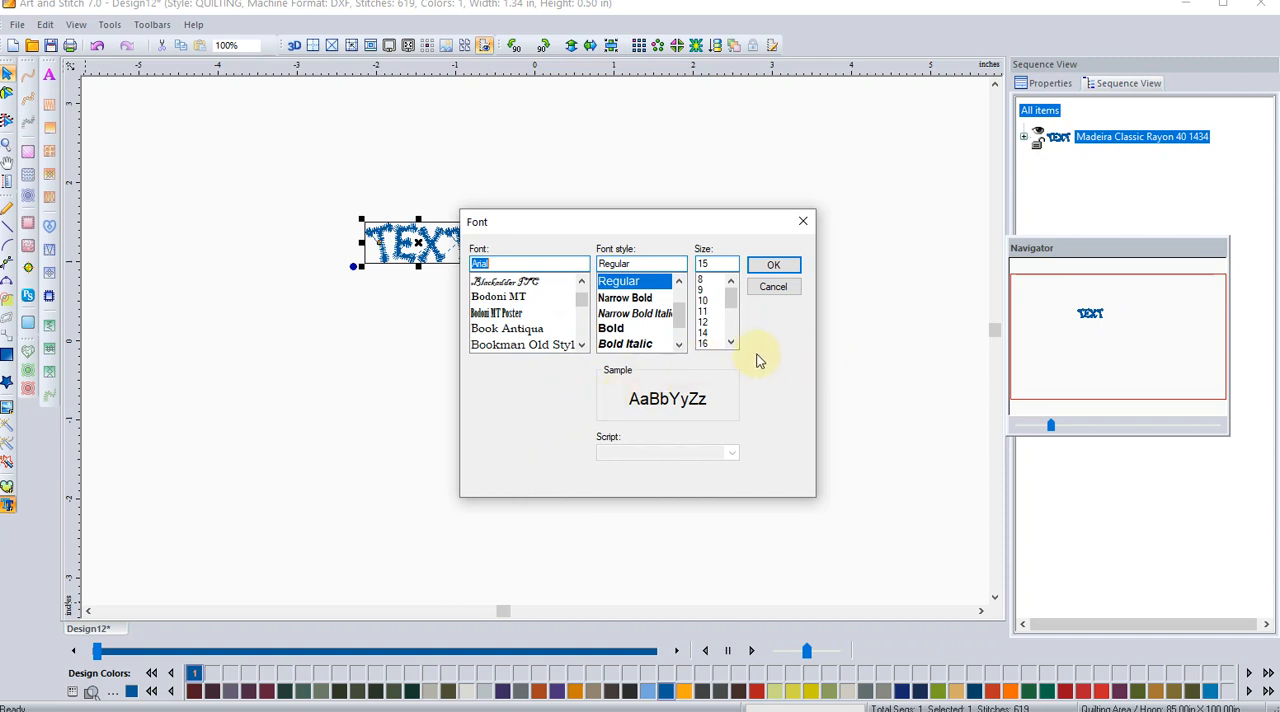
{"action": "left_click", "coordinate": [771, 270]}
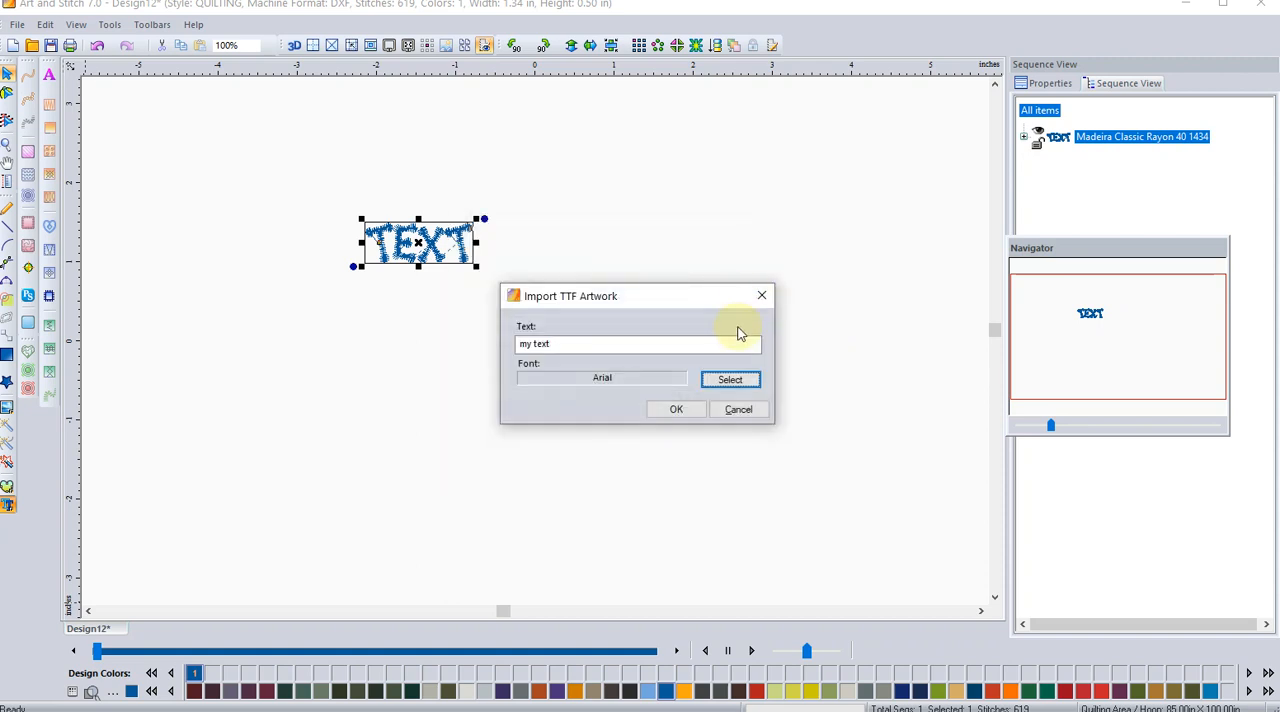
{"action": "left_click", "coordinate": [680, 410]}
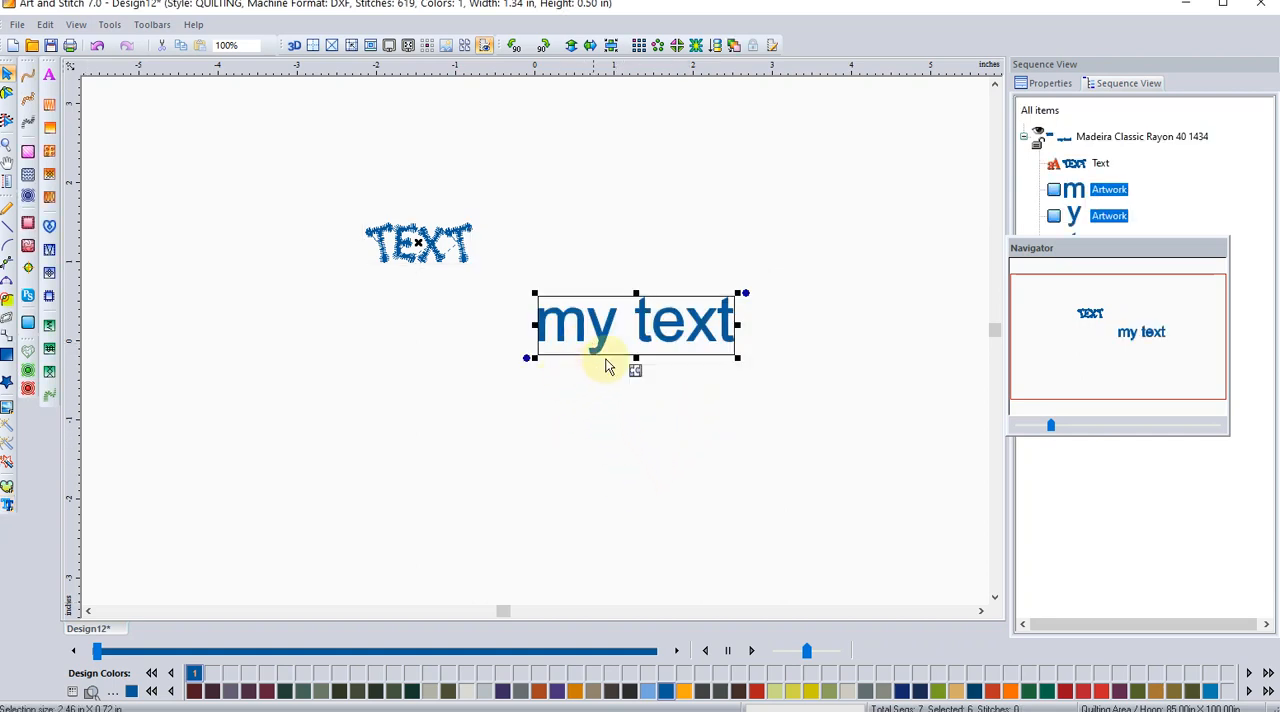
Step: Move the Navigator clear of the object list and examine how the "my text" letters, the whole colour group and the TEXT lettering select
{"action": "left_click_drag", "start_coordinate": [1098, 248], "coordinate": [1114, 391]}
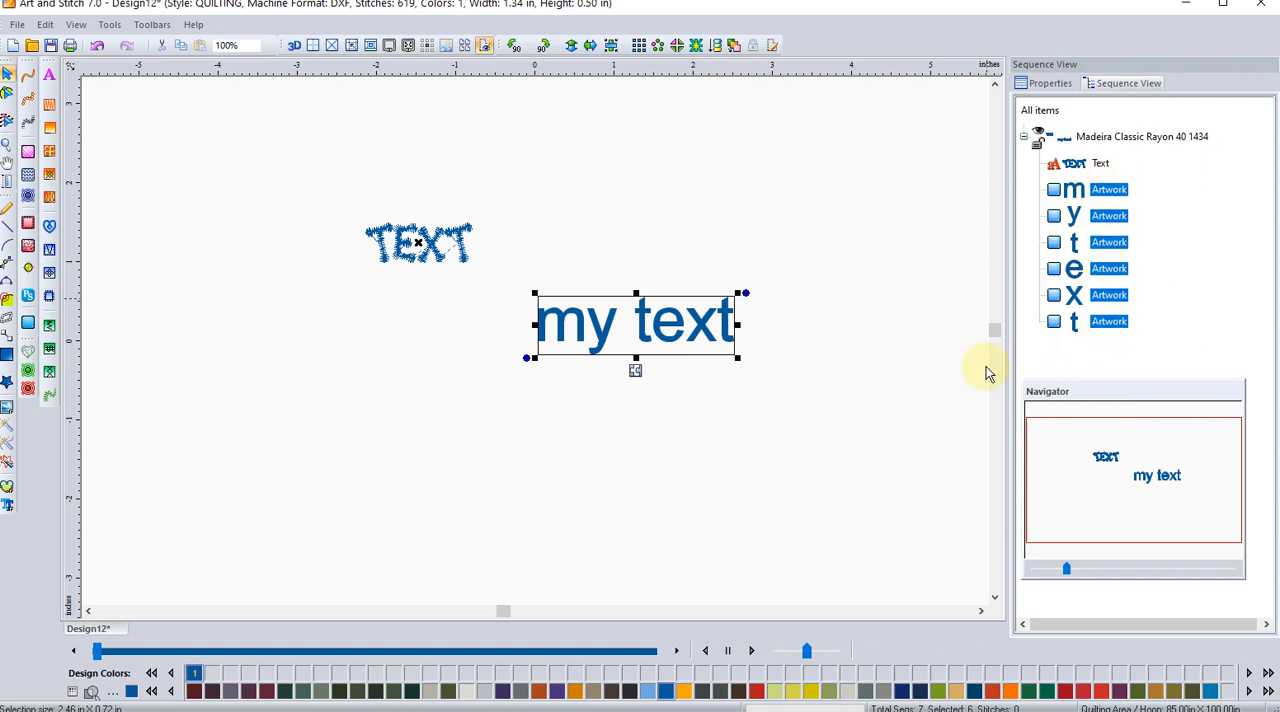
{"action": "left_click", "coordinate": [669, 440]}
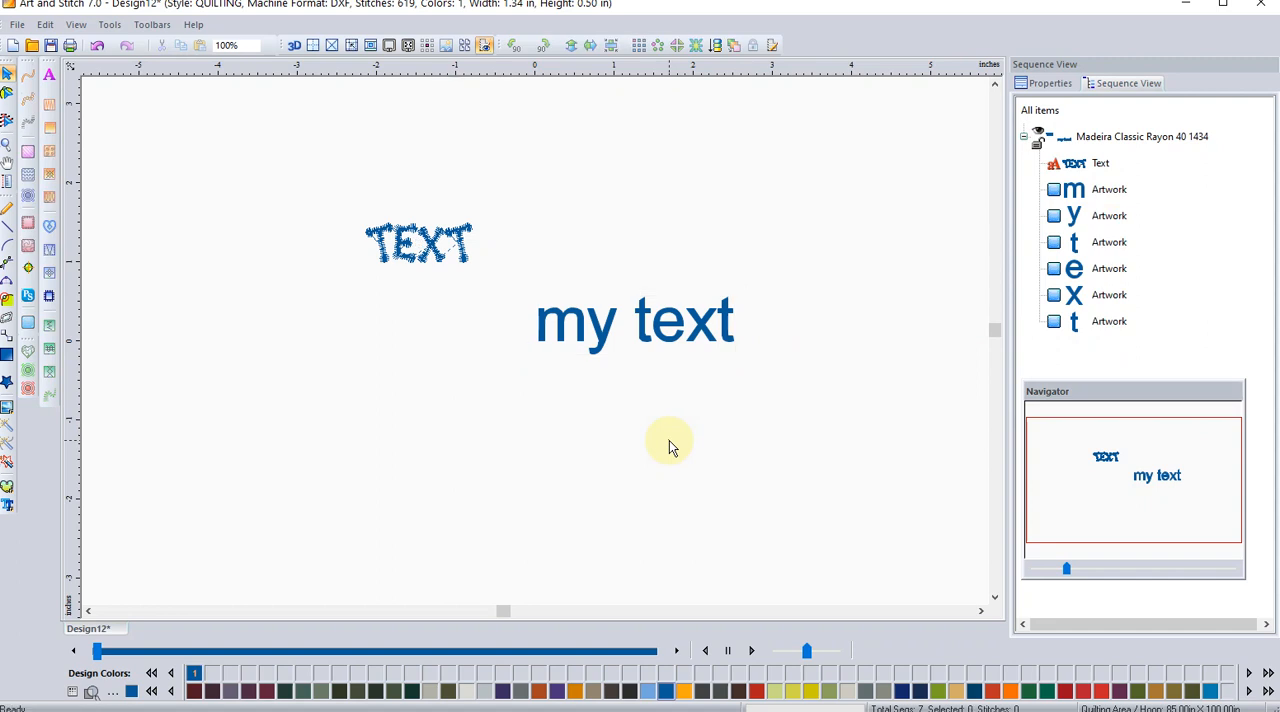
{"action": "left_click", "coordinate": [732, 342]}
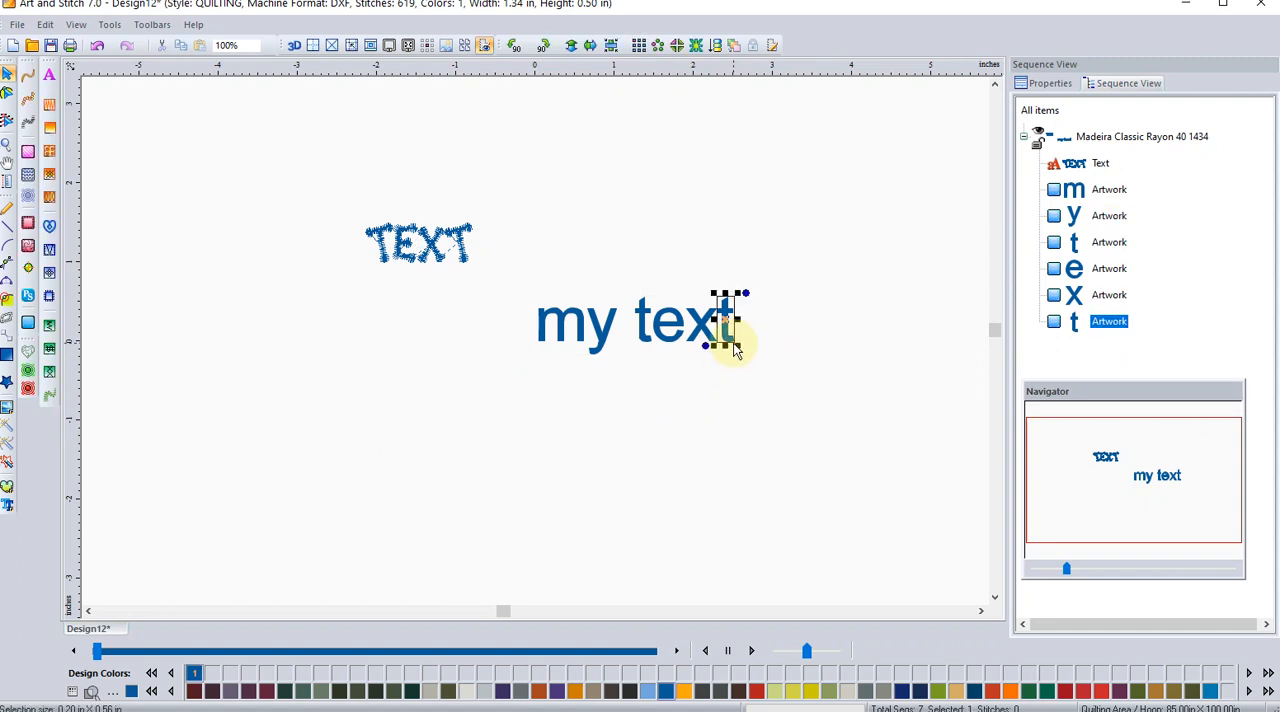
{"action": "left_click", "coordinate": [733, 397]}
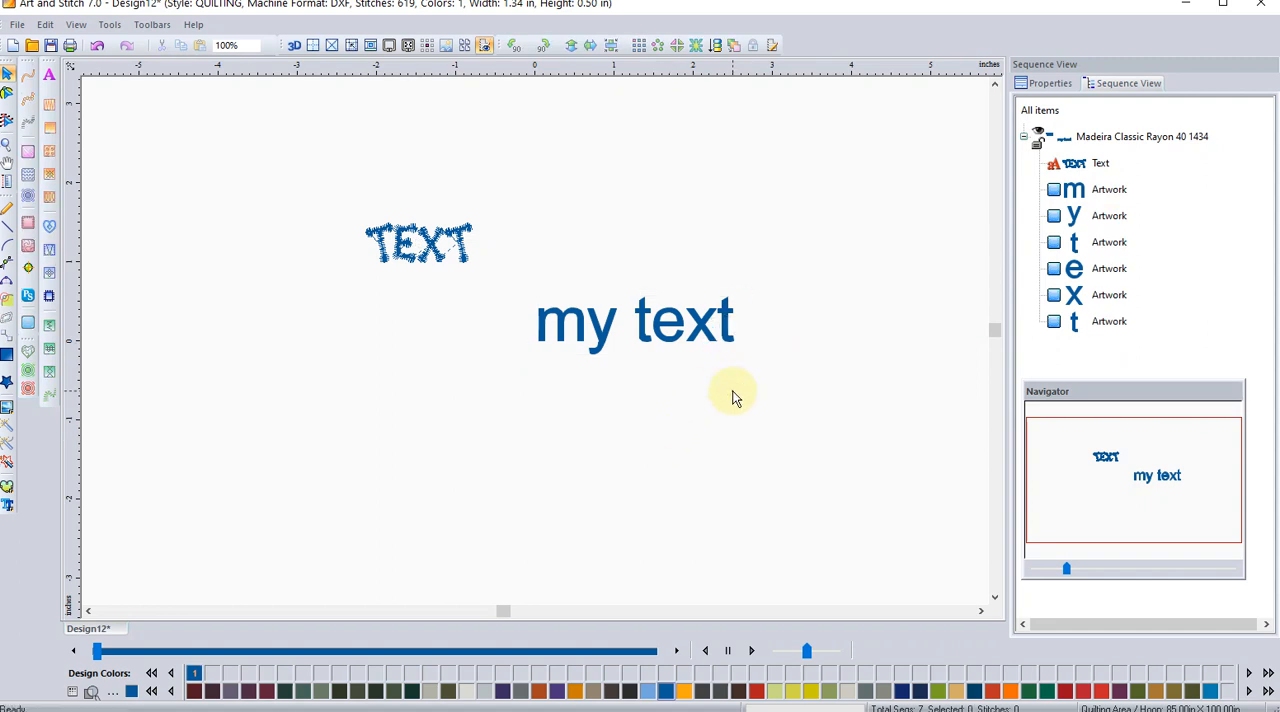
{"action": "left_click", "coordinate": [1140, 137]}
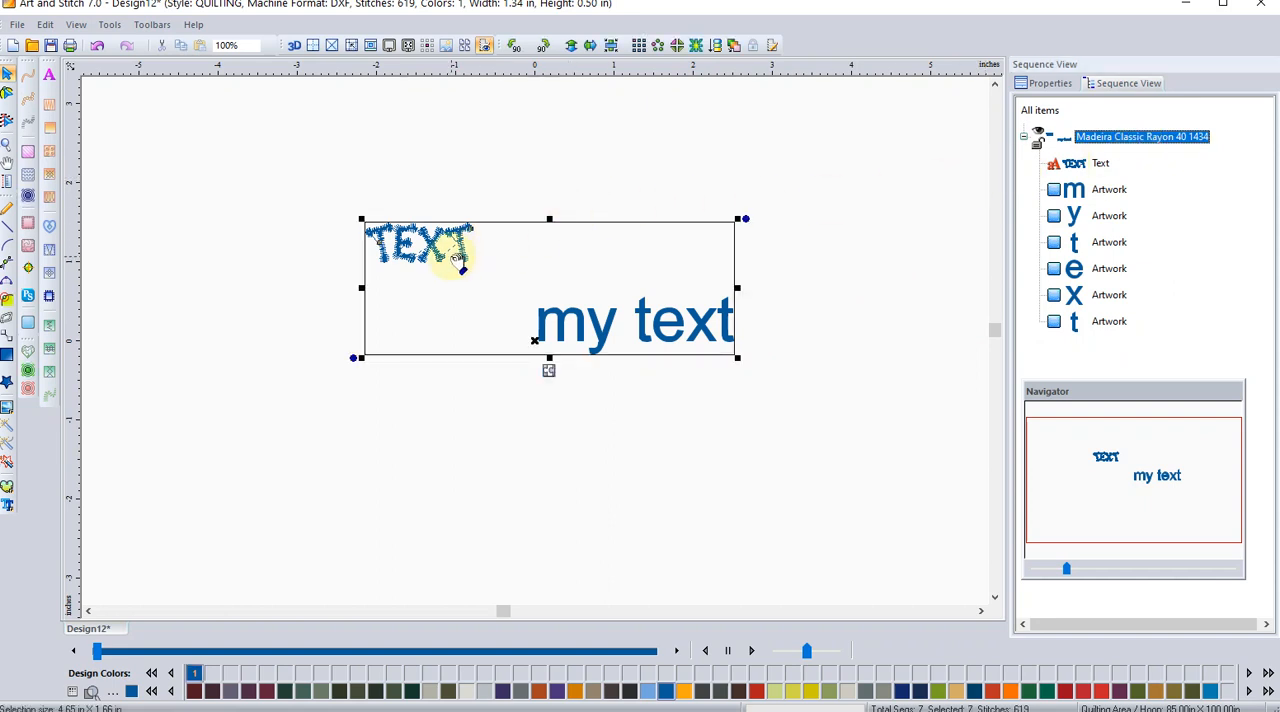
{"action": "left_click", "coordinate": [414, 391]}
{"action": "left_click", "coordinate": [428, 268]}
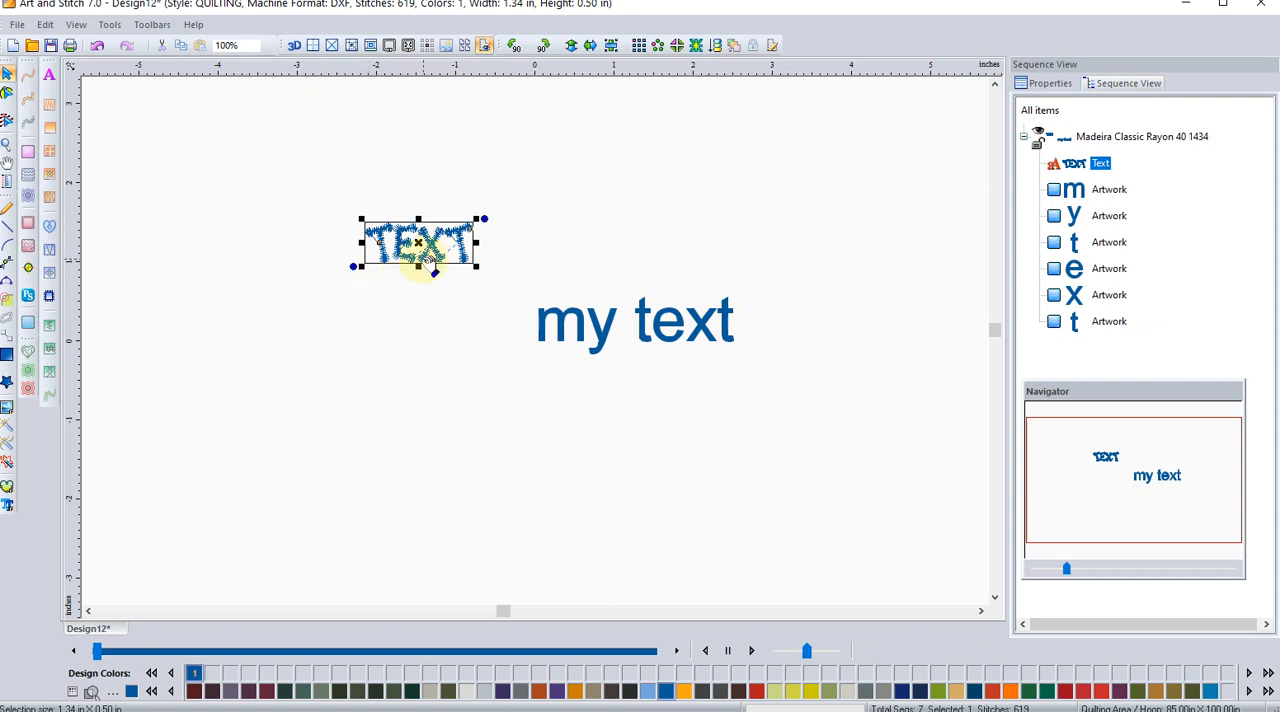
{"action": "left_click", "coordinate": [392, 338]}
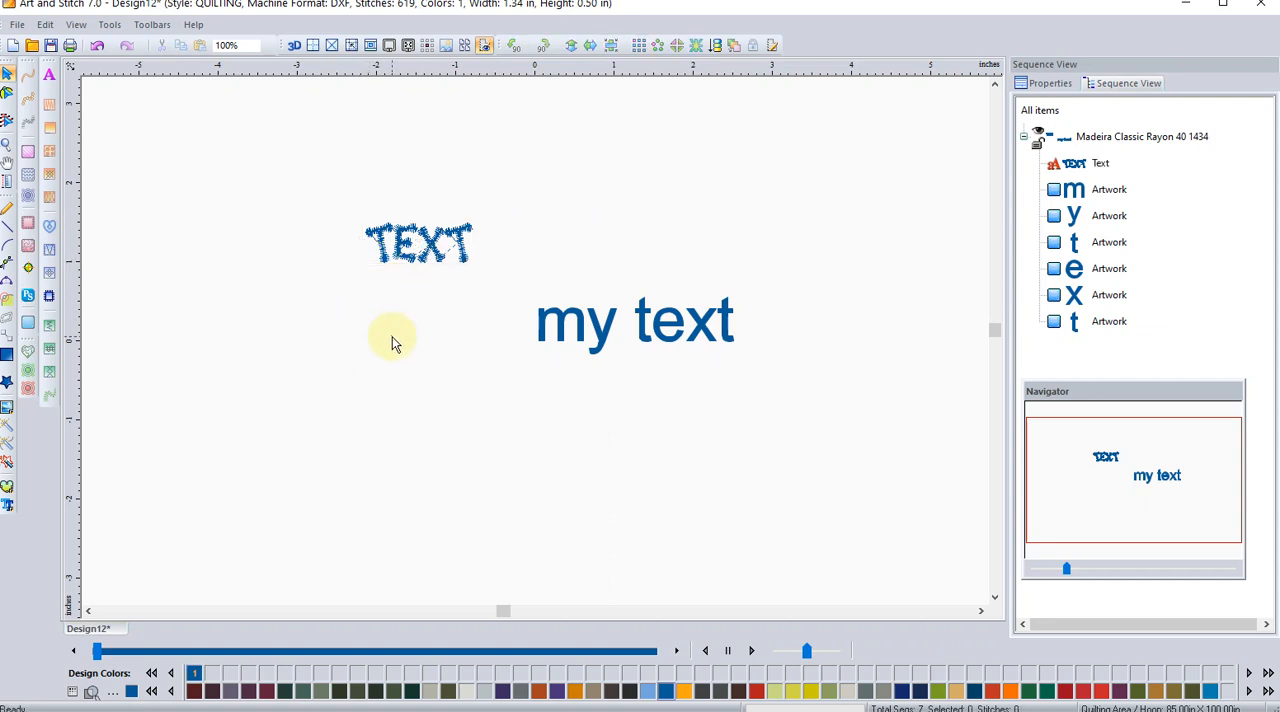
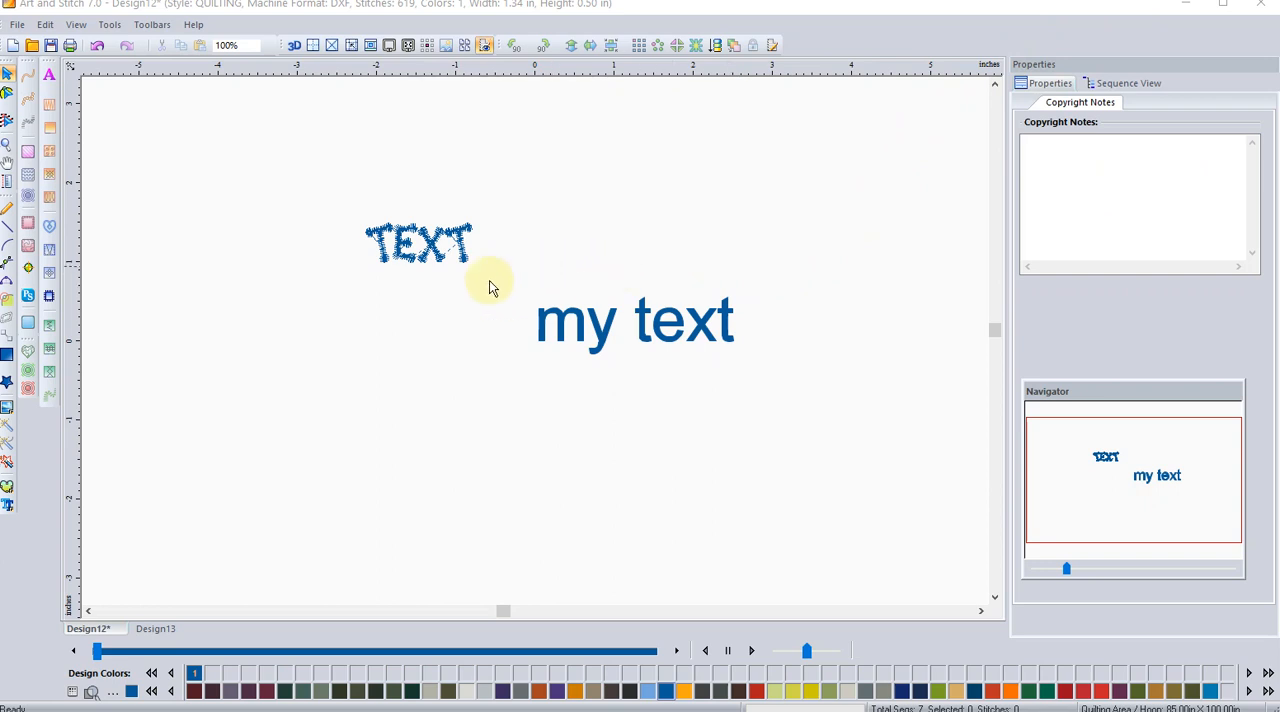
Step: Change the font of the TEXT lettering to College Block and close the Navigator that covers its properties
{"action": "left_click", "coordinate": [410, 258]}
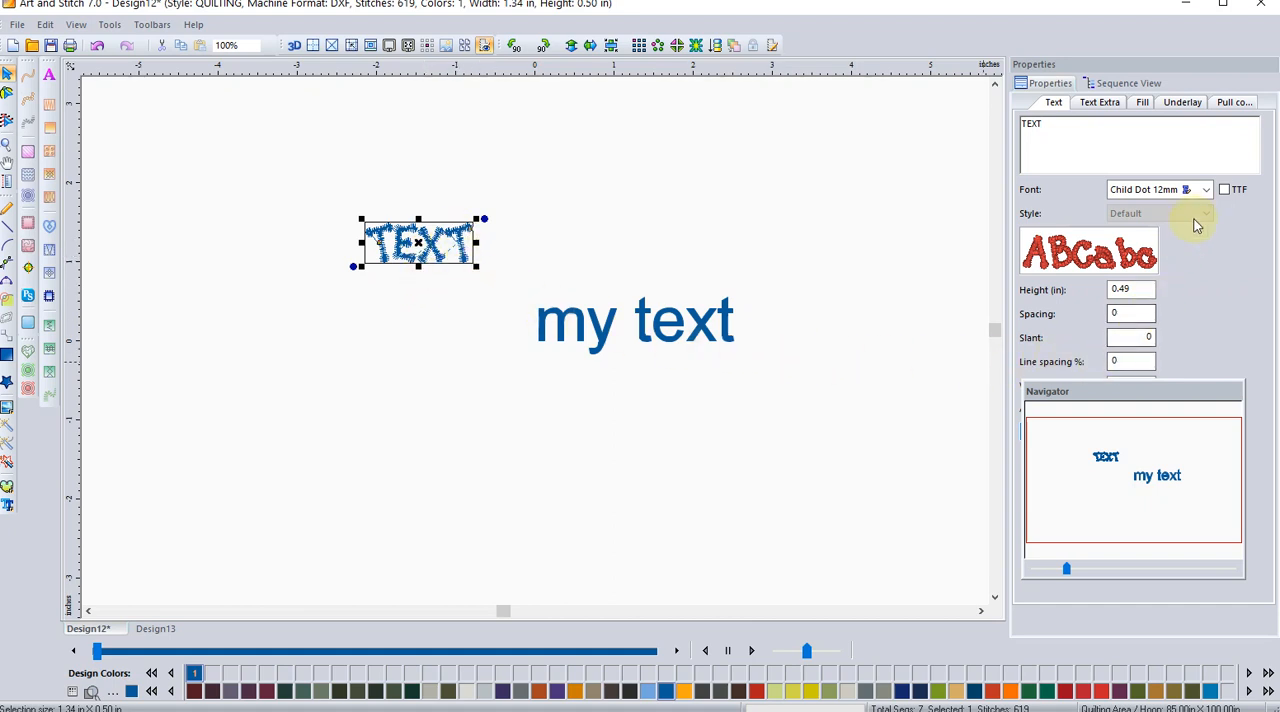
{"action": "left_click", "coordinate": [1206, 189]}
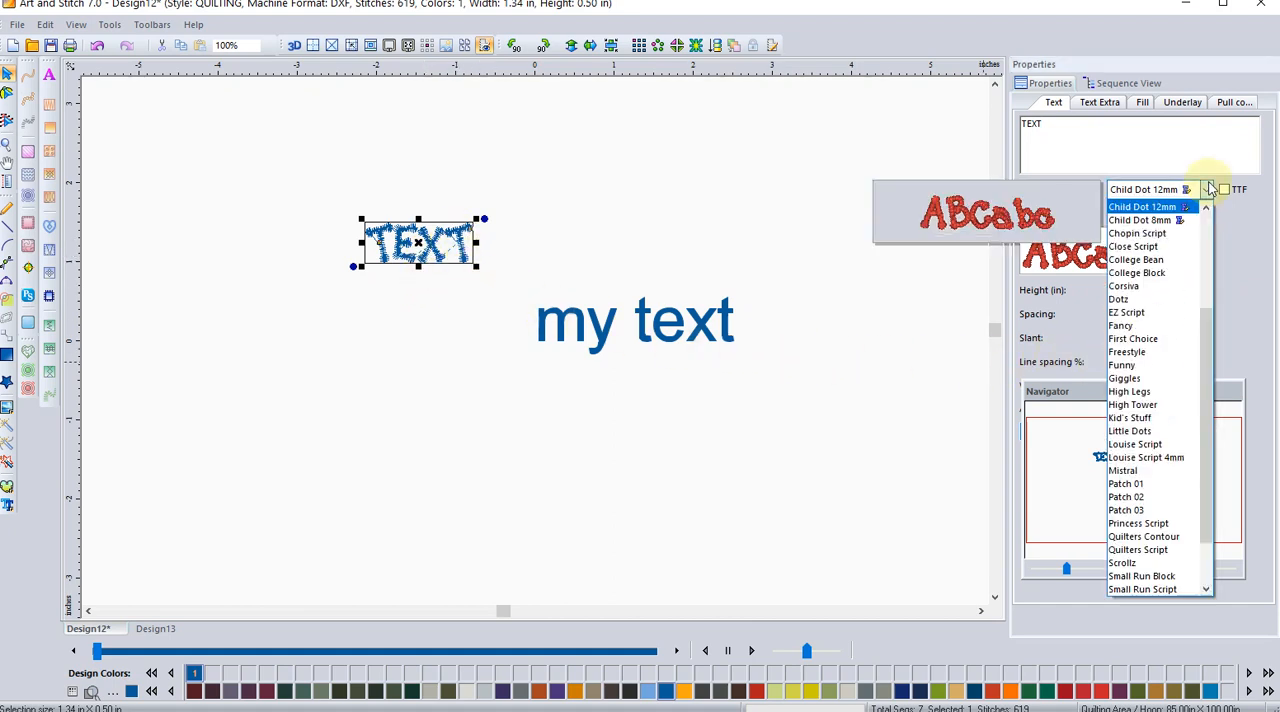
{"action": "left_click", "coordinate": [1178, 274]}
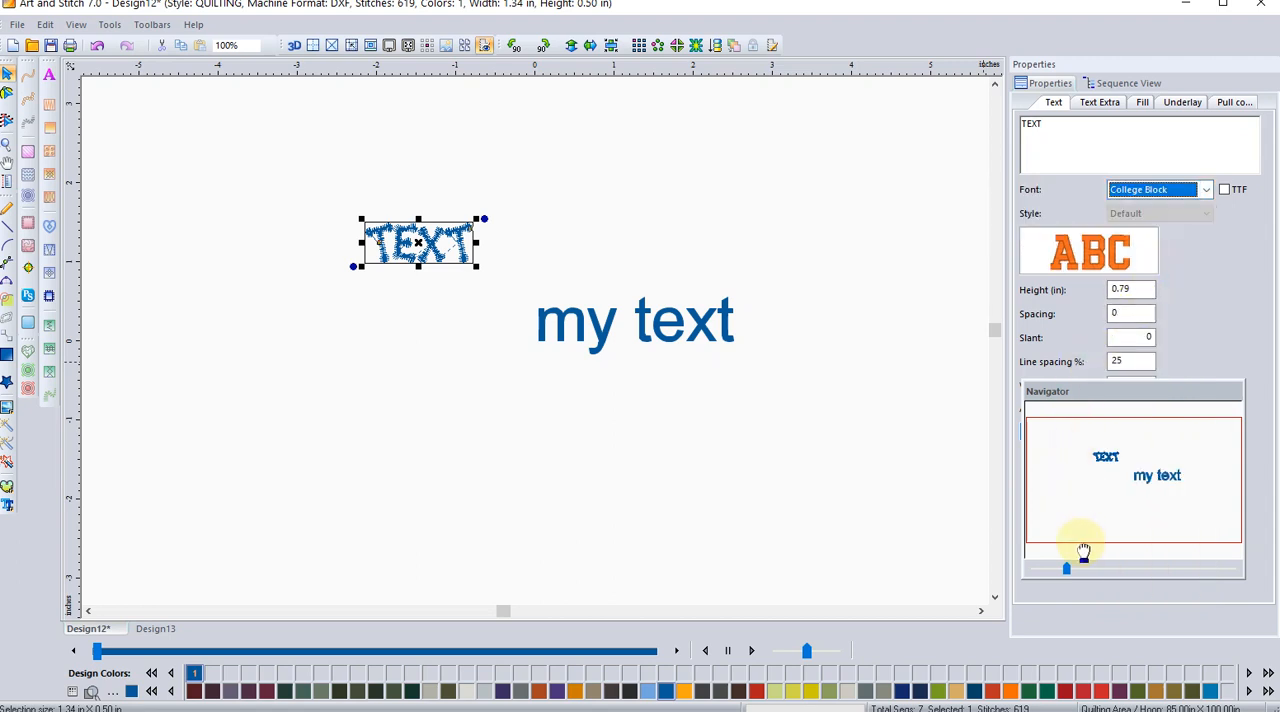
{"action": "left_click", "coordinate": [1222, 398]}
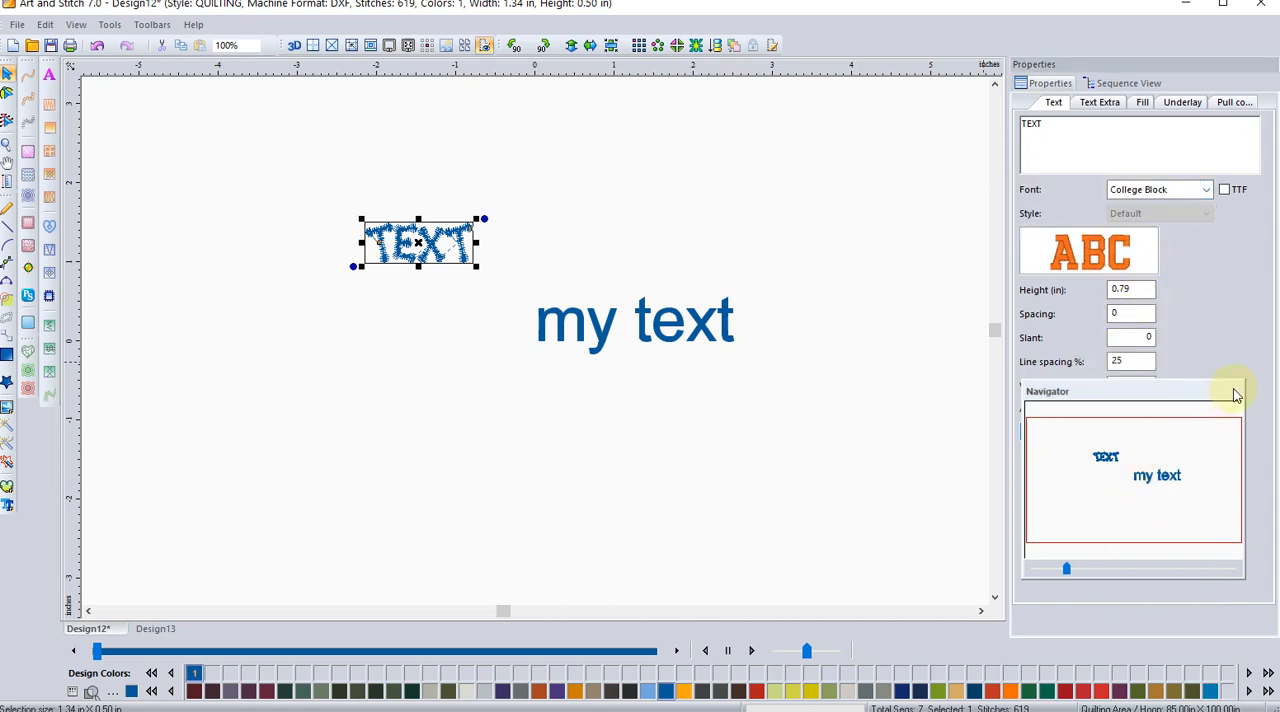
{"action": "left_click", "coordinate": [1237, 391]}
{"action": "left_click", "coordinate": [1065, 434]}
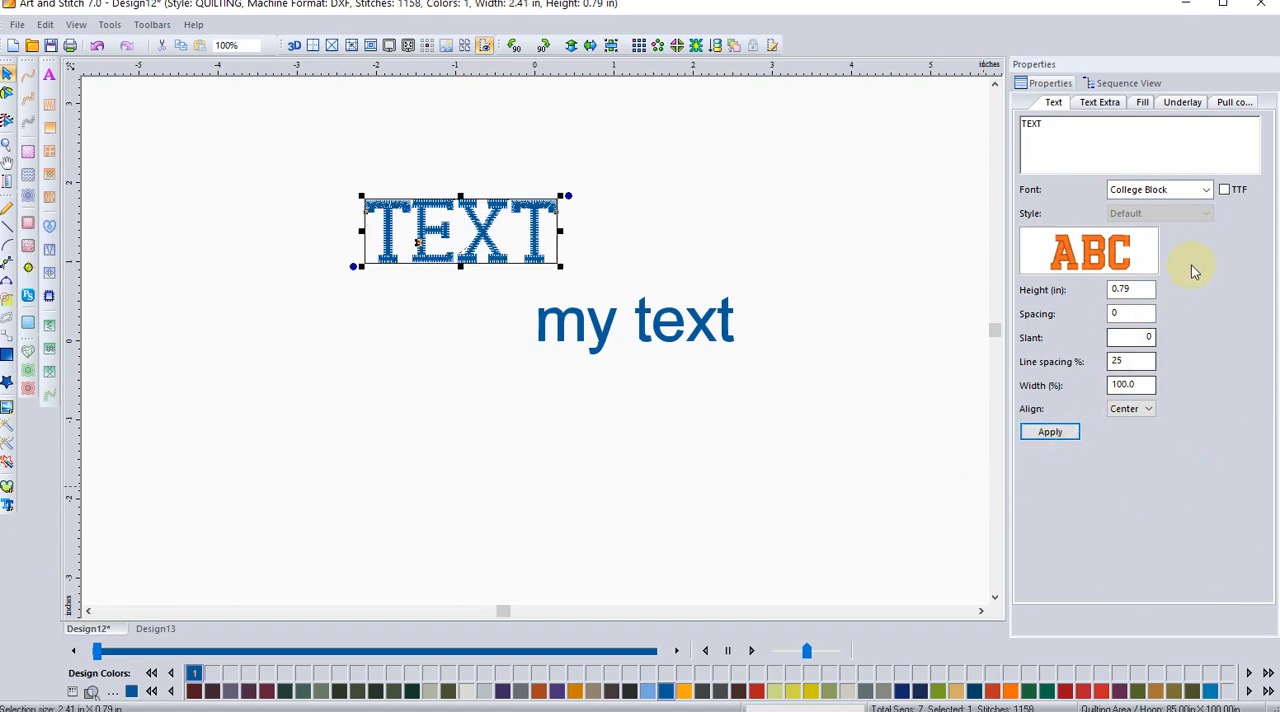
Step: Examine the range of built-in fonts available for the TEXT lettering and where the Font Creator is found
{"action": "left_click", "coordinate": [1209, 191]}
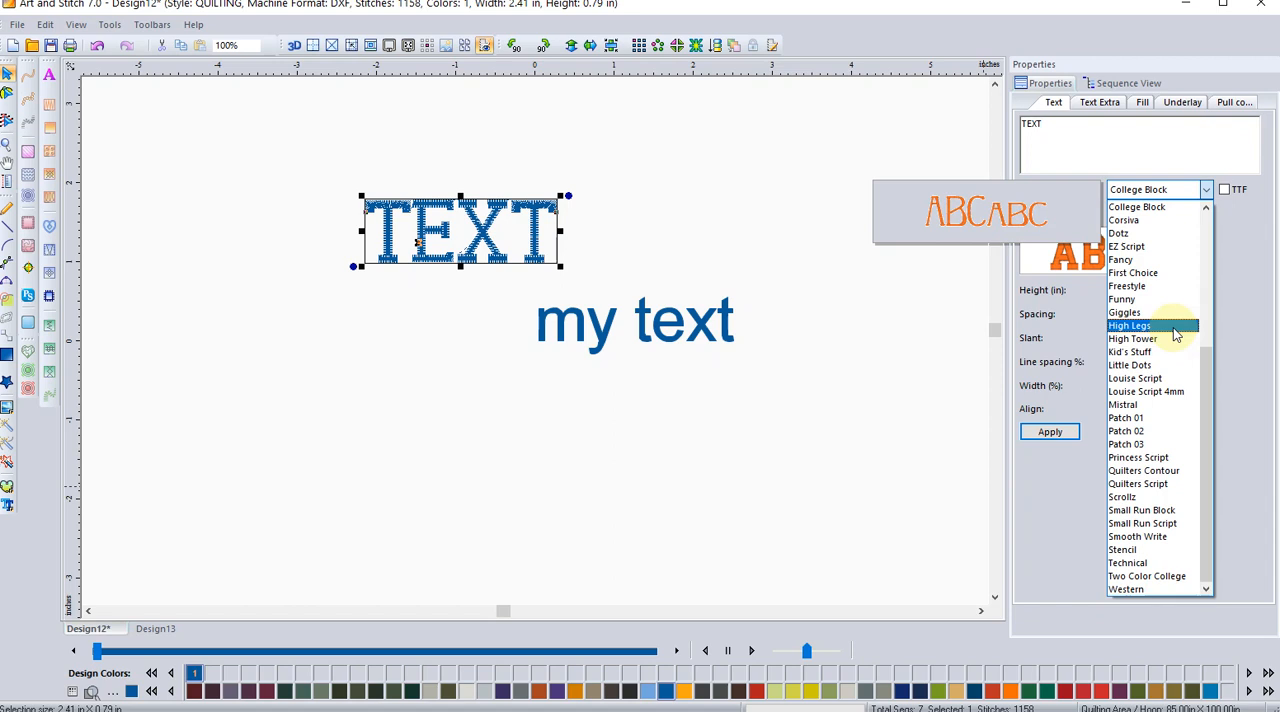
{"action": "left_click", "coordinate": [875, 450]}
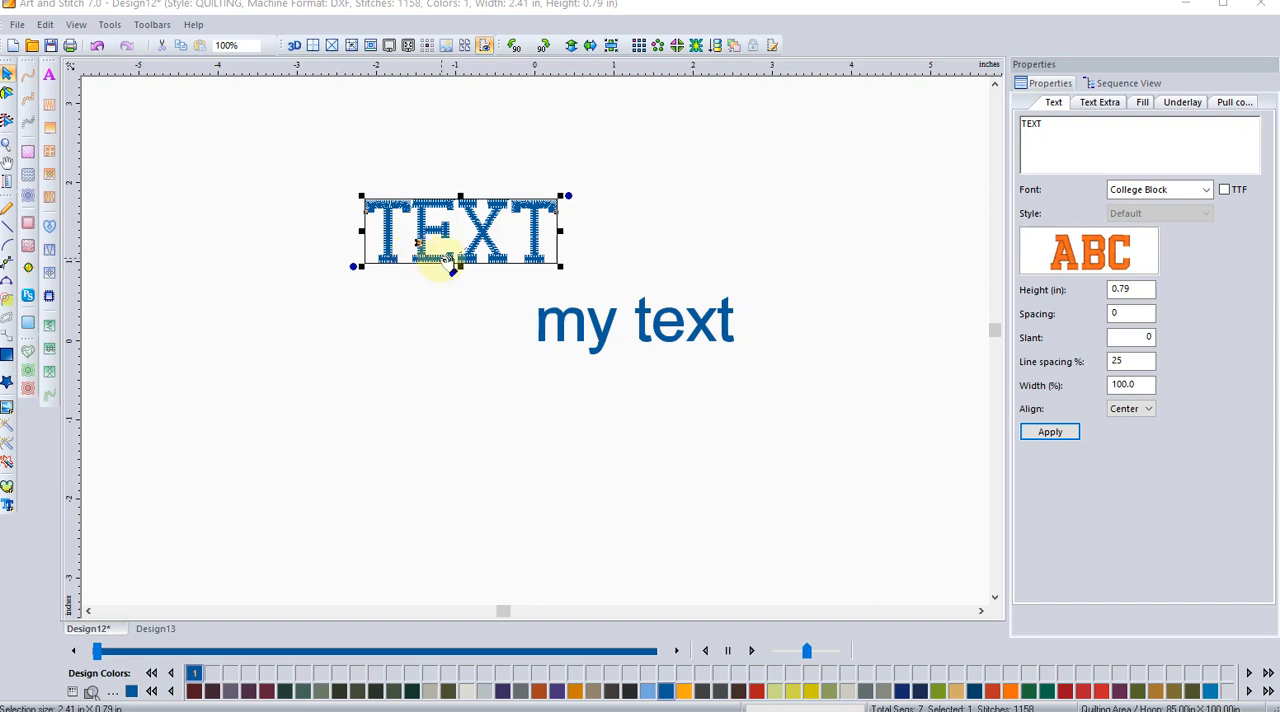
{"action": "left_click", "coordinate": [1192, 195]}
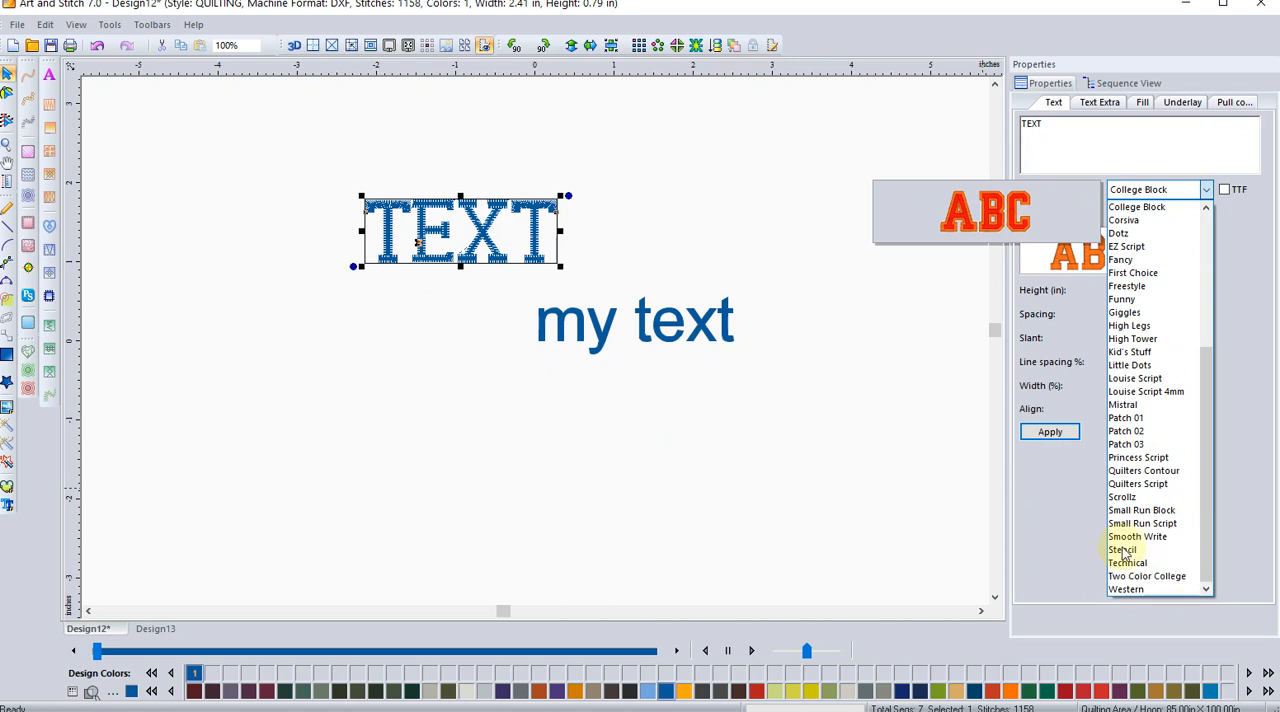
{"action": "left_click", "coordinate": [420, 464]}
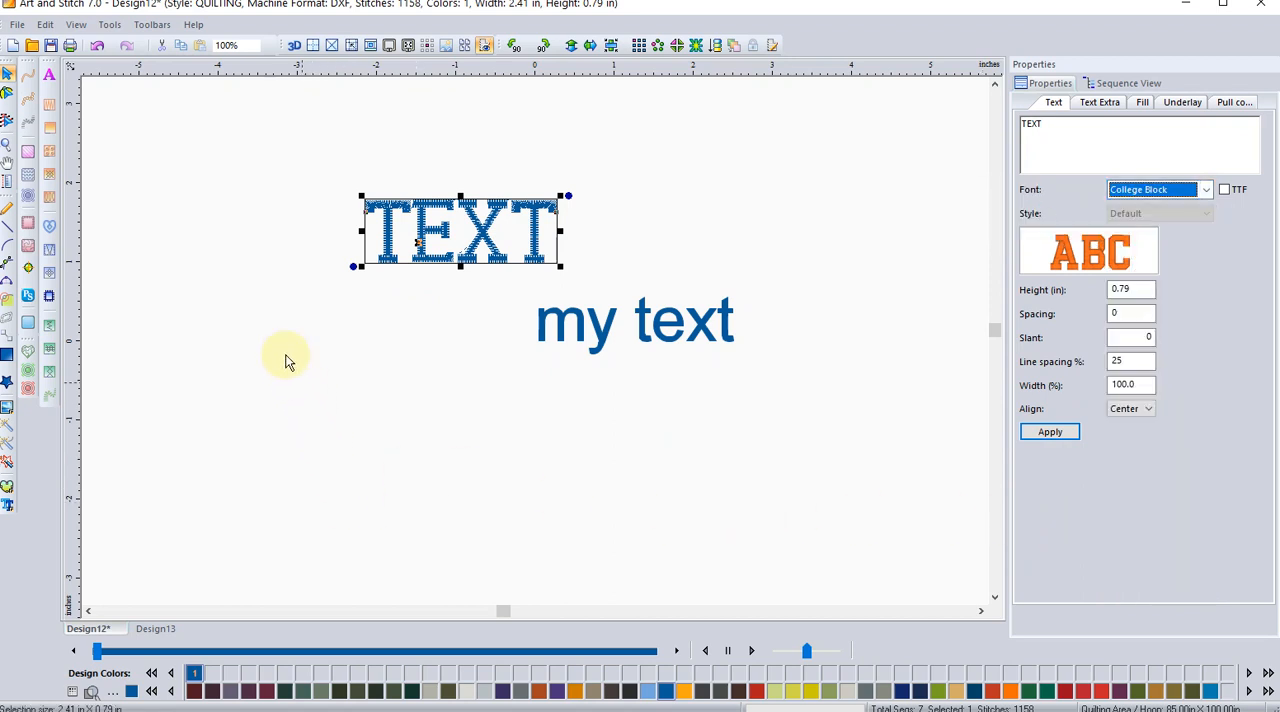
{"action": "left_click", "coordinate": [111, 26]}
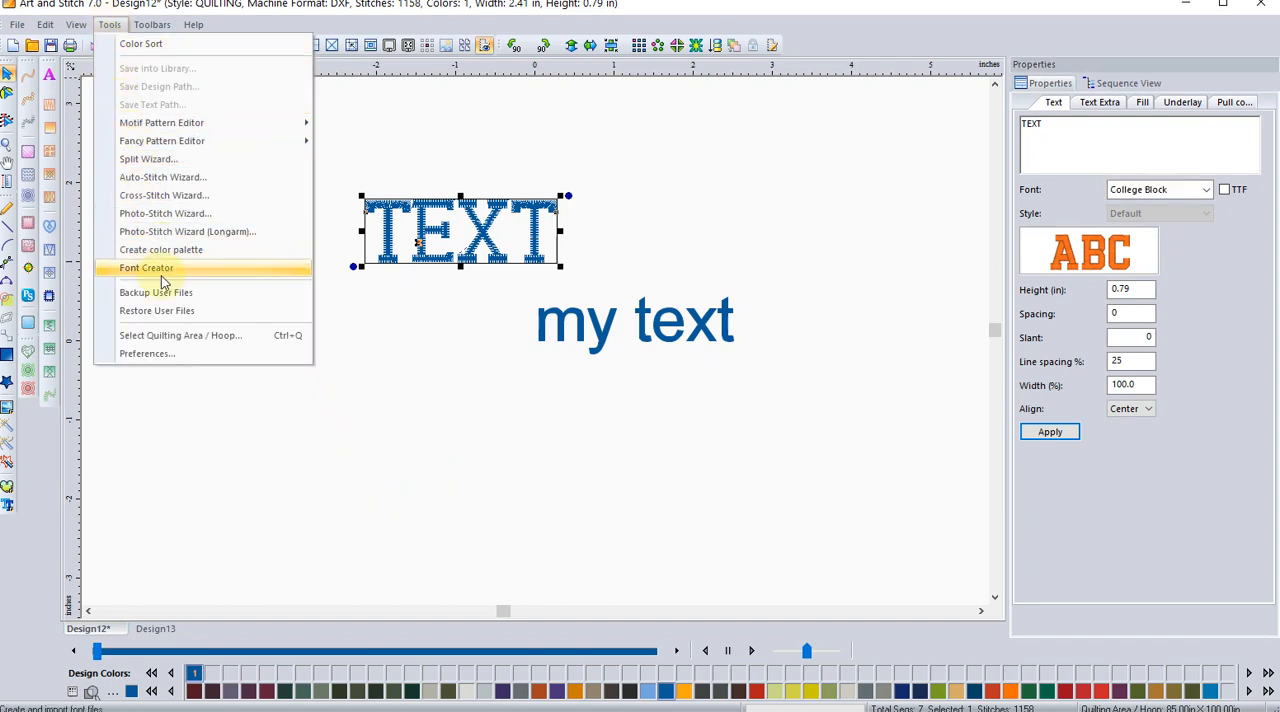
Step: Switch to the empty Design13 and set its design type to EMBROIDERY with the PES machine format in the preferences
{"action": "left_click", "coordinate": [152, 629]}
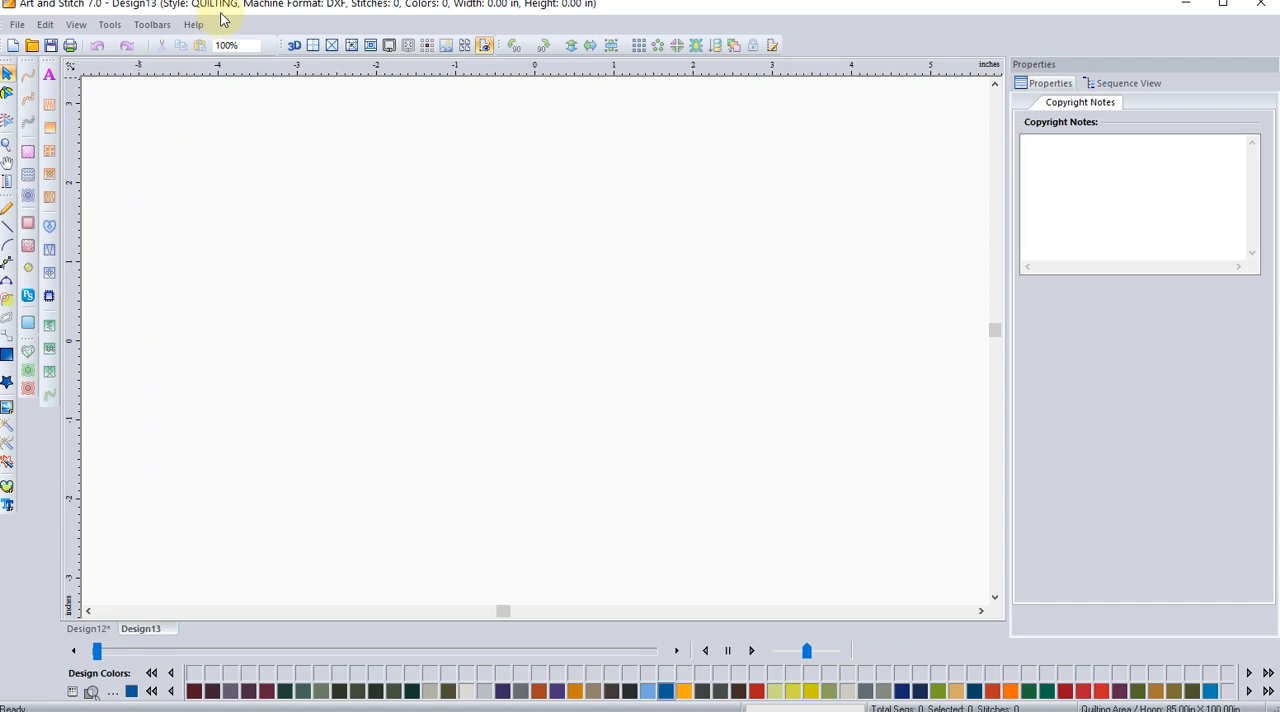
{"action": "left_click", "coordinate": [110, 25]}
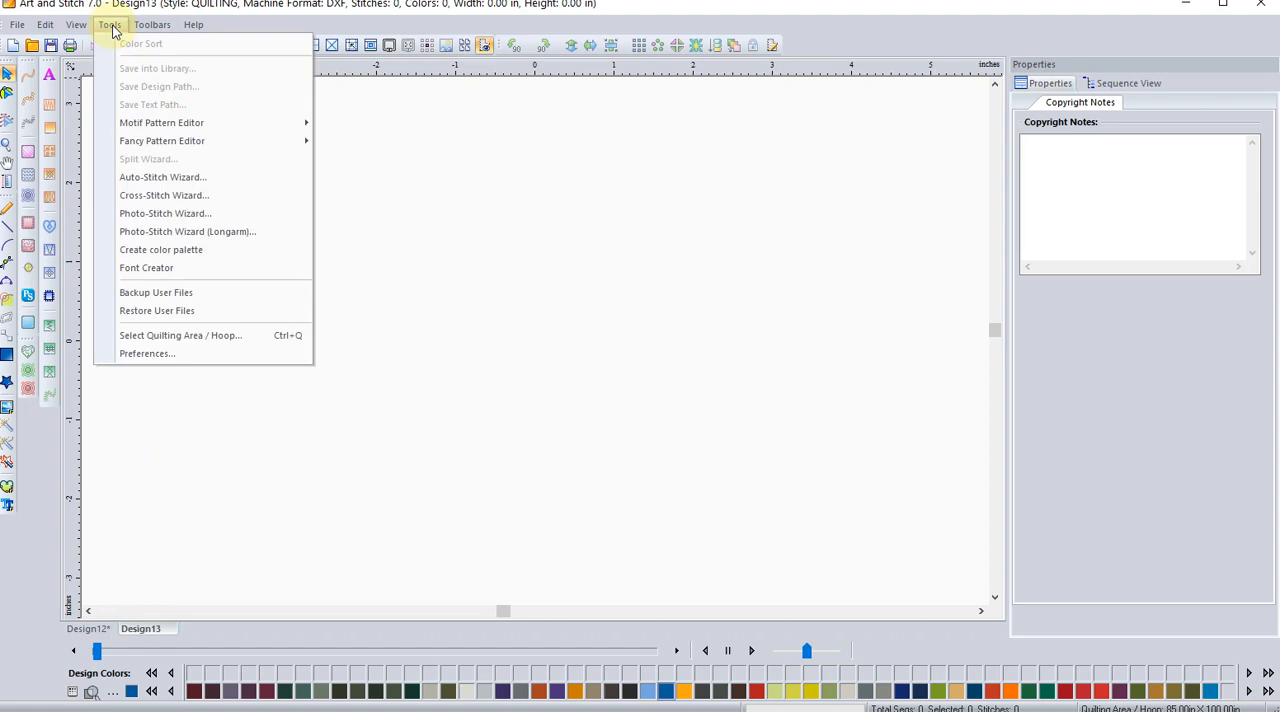
{"action": "left_click", "coordinate": [151, 352]}
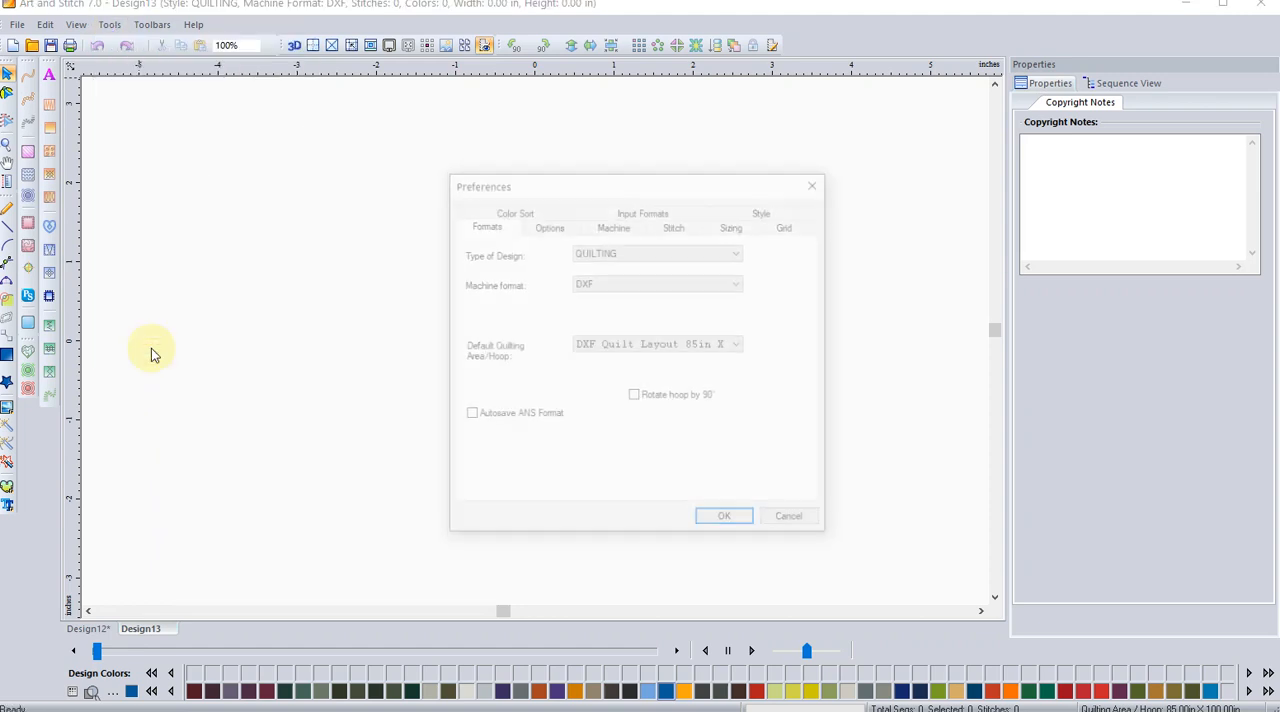
{"action": "left_click", "coordinate": [723, 253]}
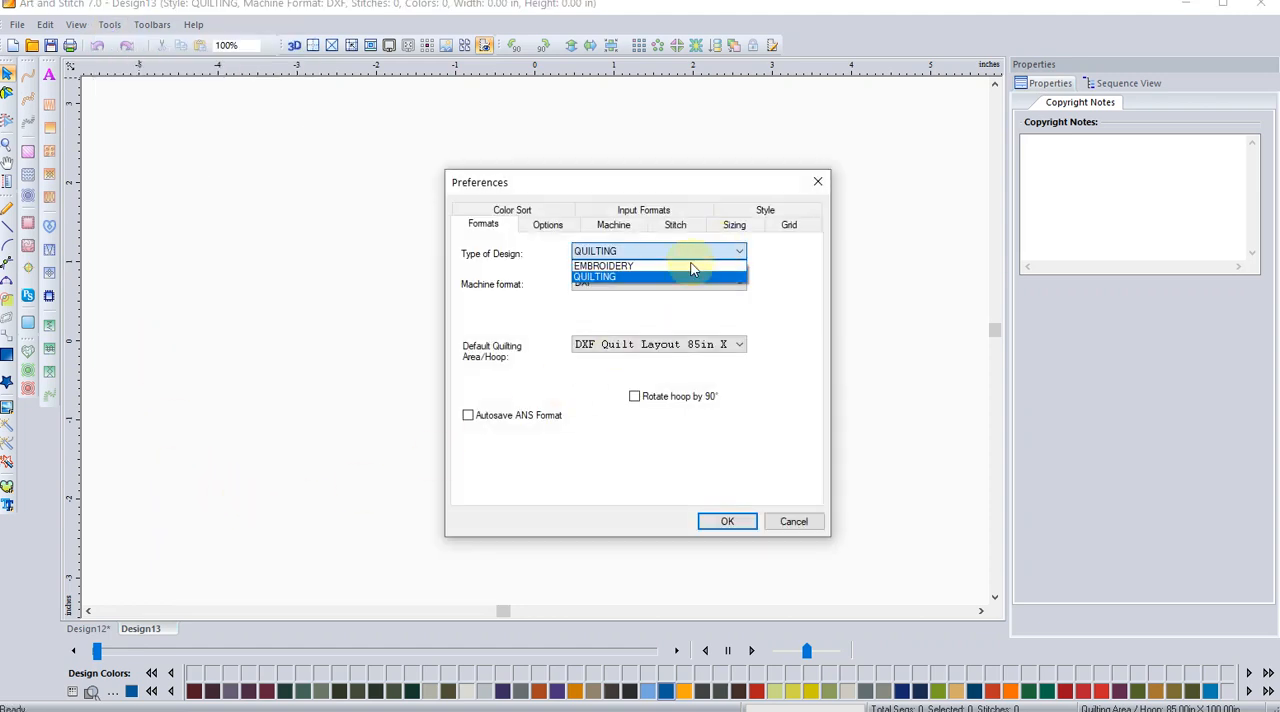
{"action": "left_click", "coordinate": [688, 265]}
{"action": "left_click", "coordinate": [676, 281]}
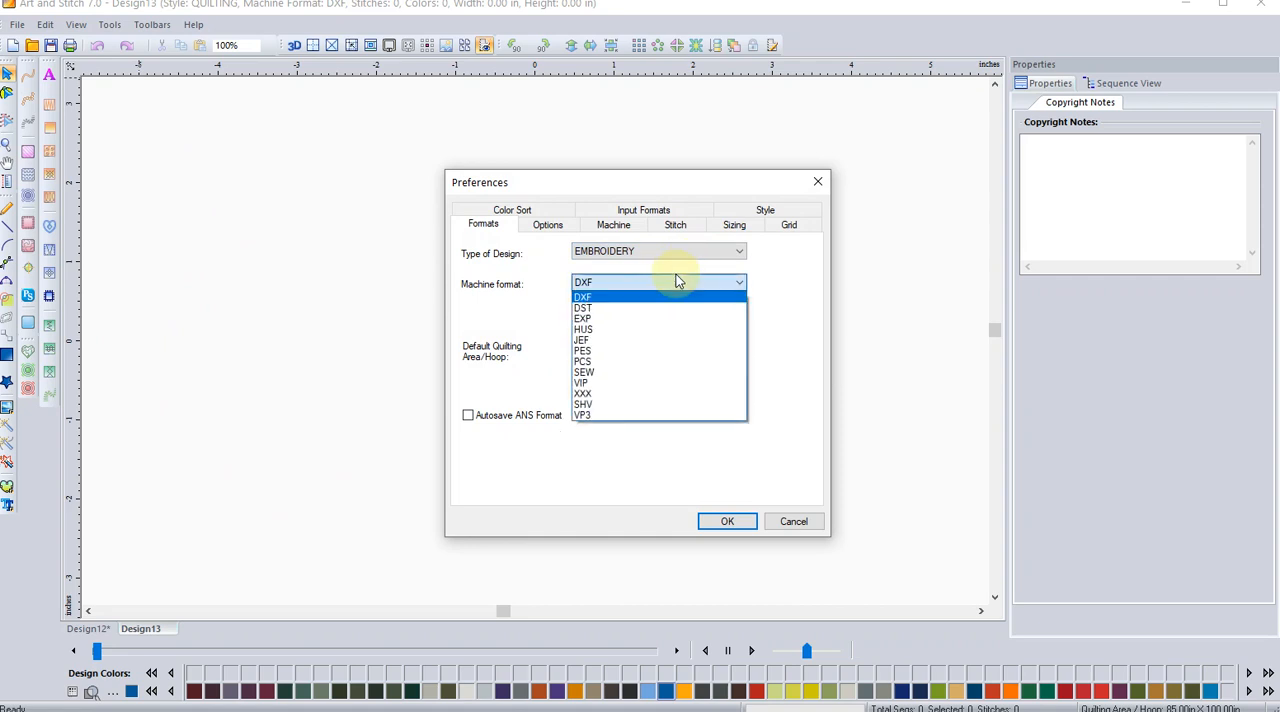
{"action": "left_click", "coordinate": [637, 351]}
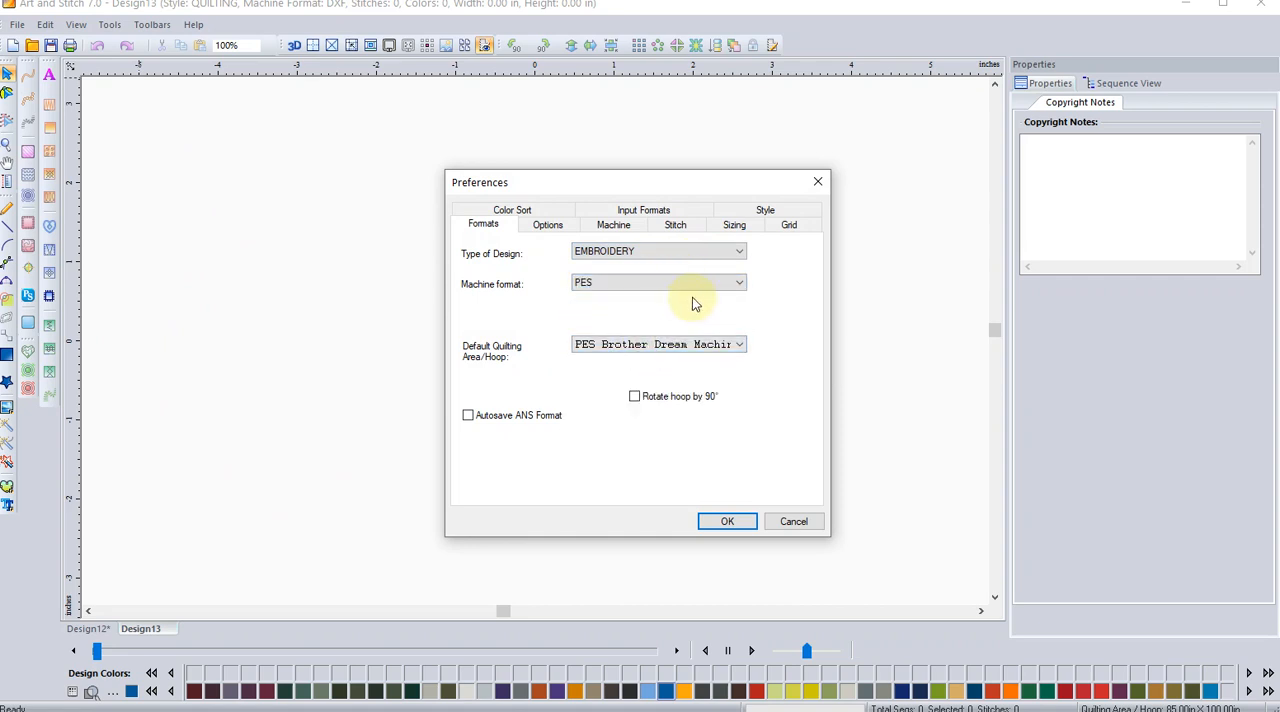
{"action": "left_click", "coordinate": [716, 527]}
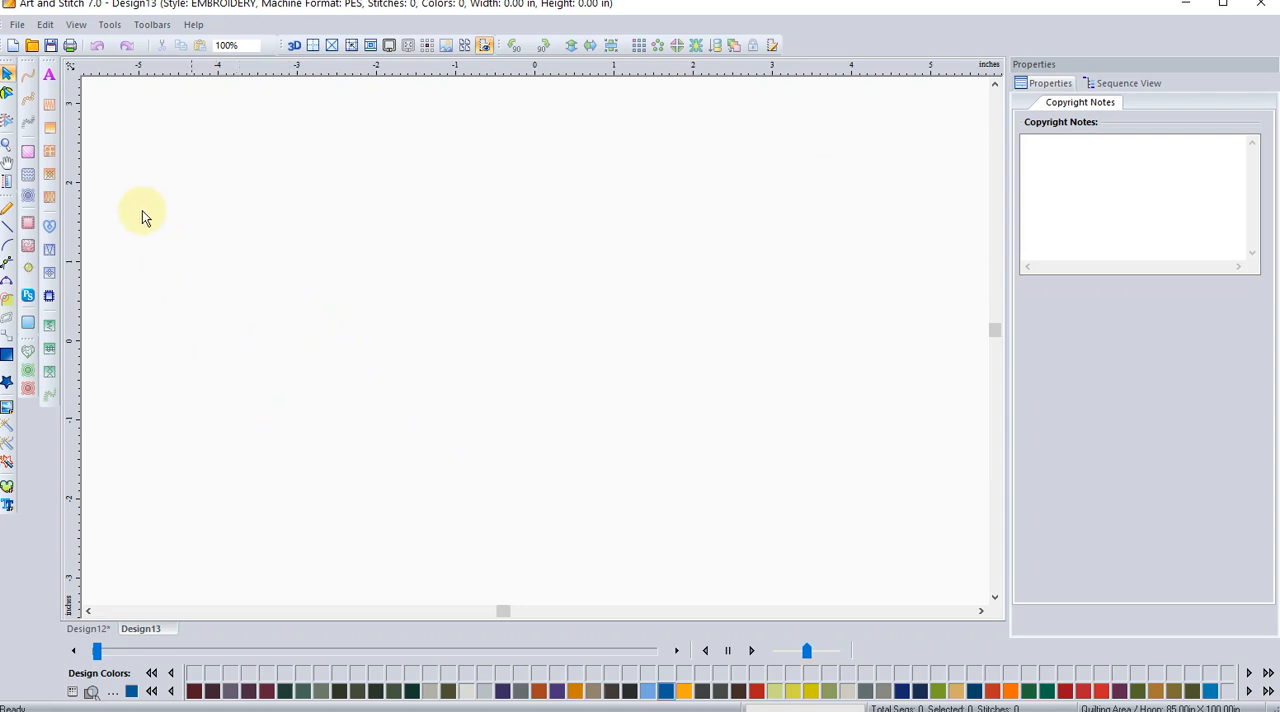
Step: Open the Font Creator and load the letter designs from the "upper" folder of lga264dst-Child Dot 50mm
{"action": "left_click", "coordinate": [110, 25]}
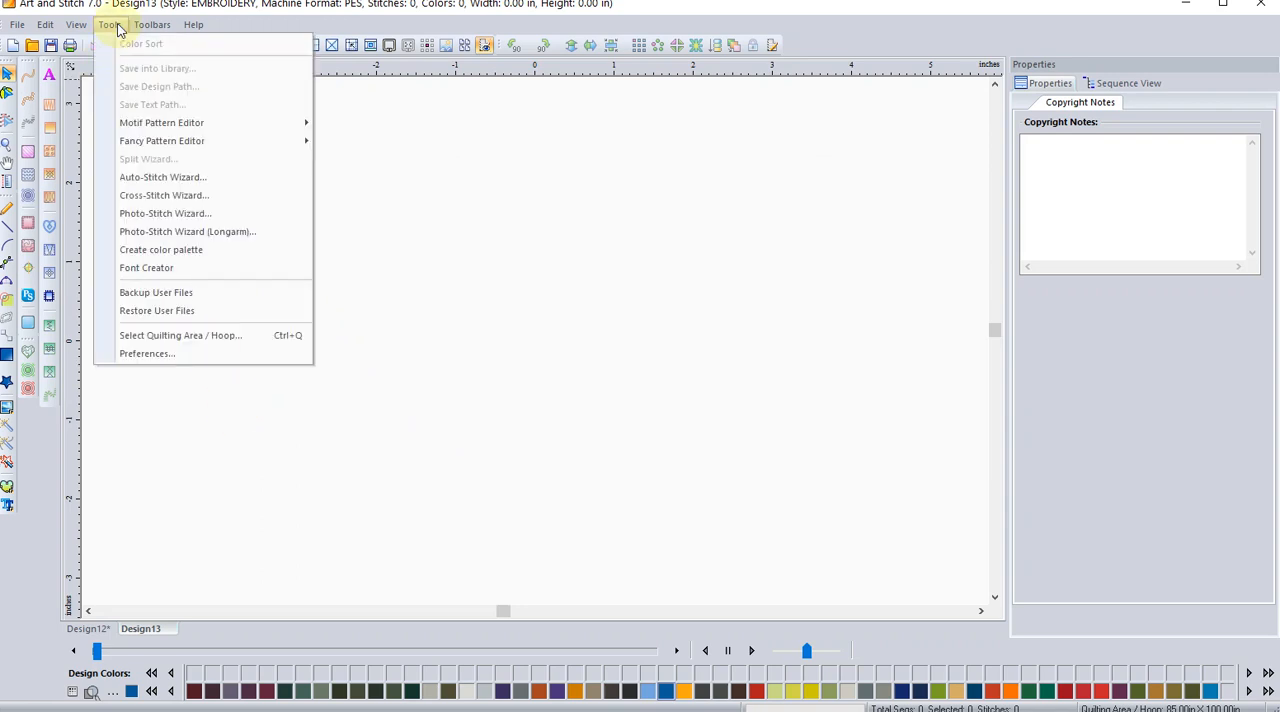
{"action": "left_click", "coordinate": [150, 268]}
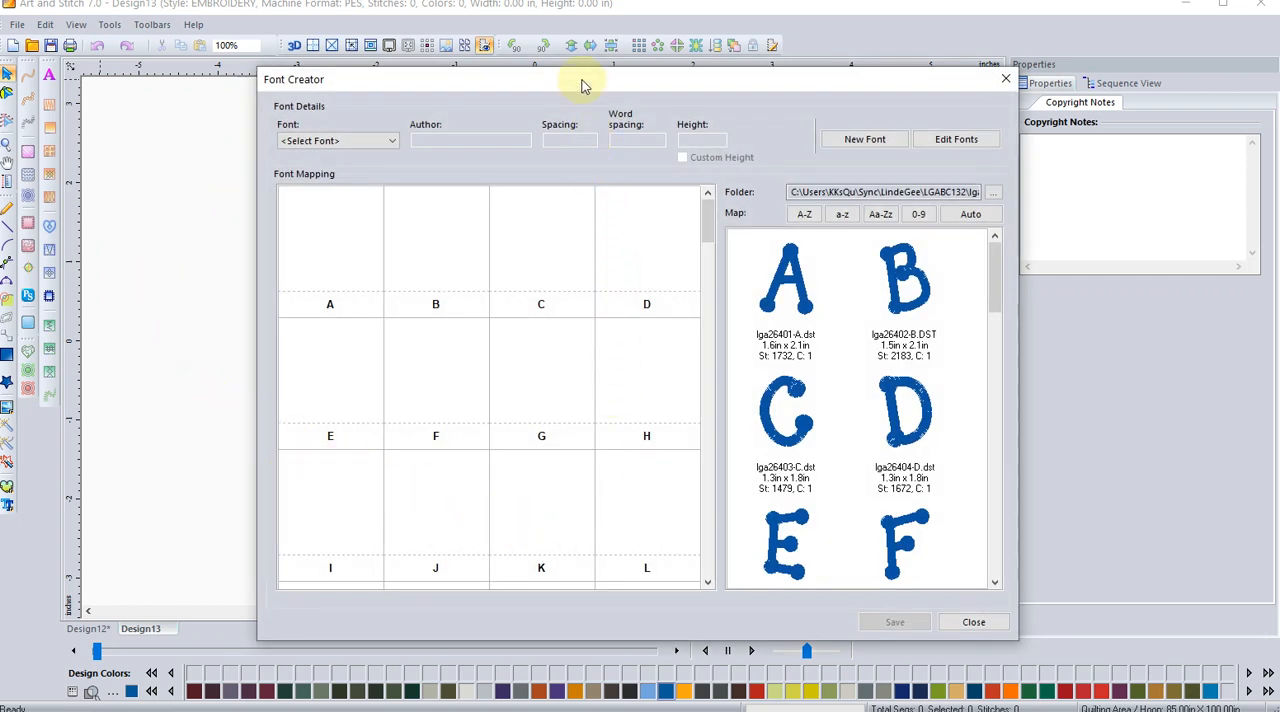
{"action": "left_click_drag", "start_coordinate": [585, 80], "coordinate": [547, 44]}
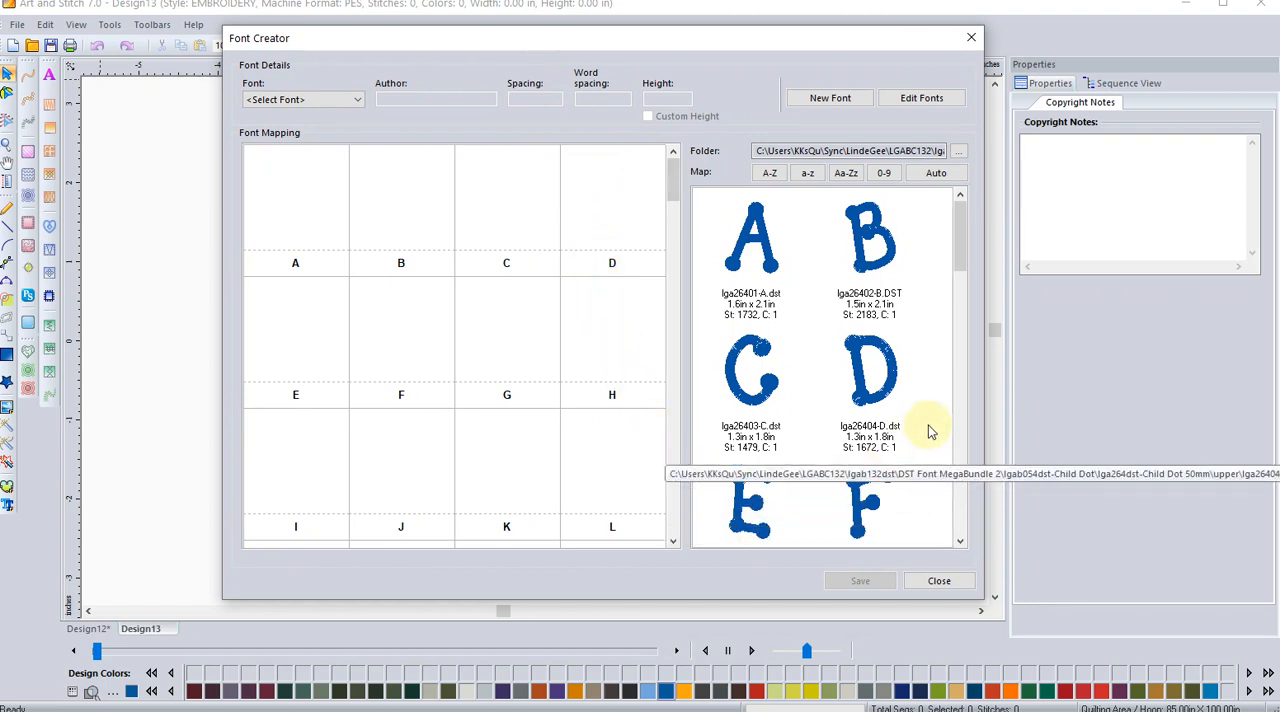
{"action": "left_click", "coordinate": [958, 152]}
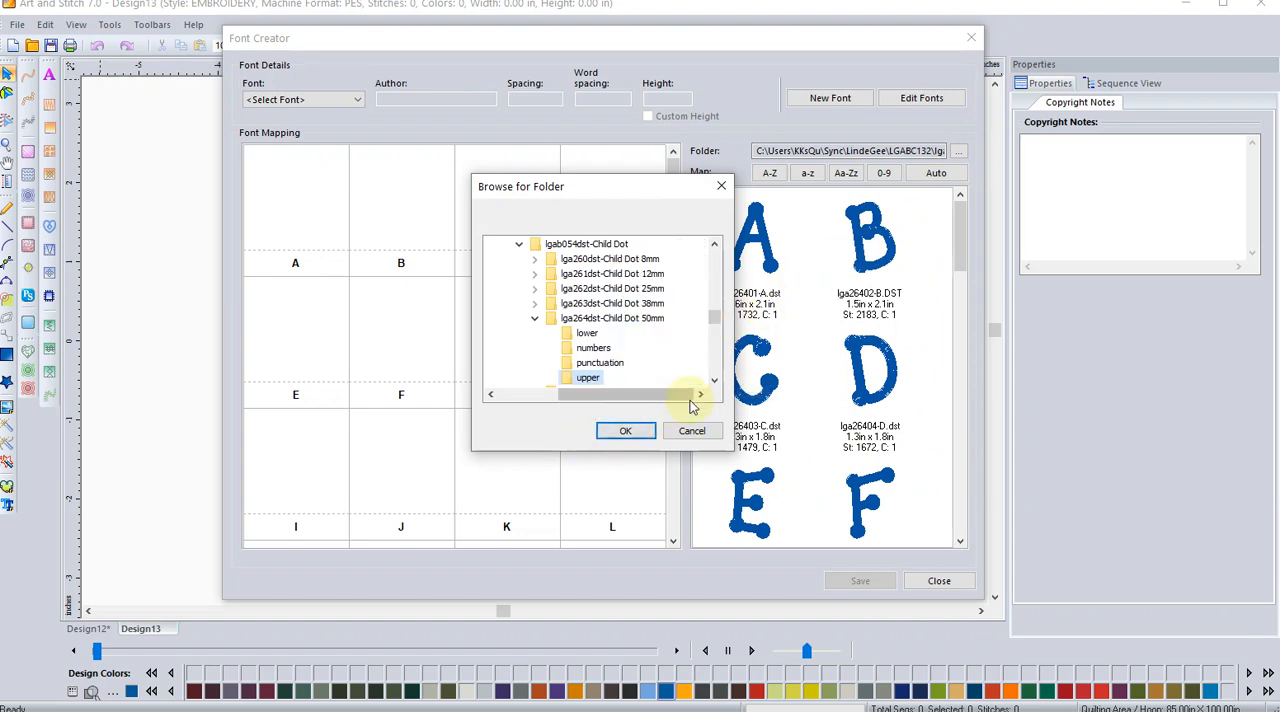
{"action": "left_click", "coordinate": [688, 396]}
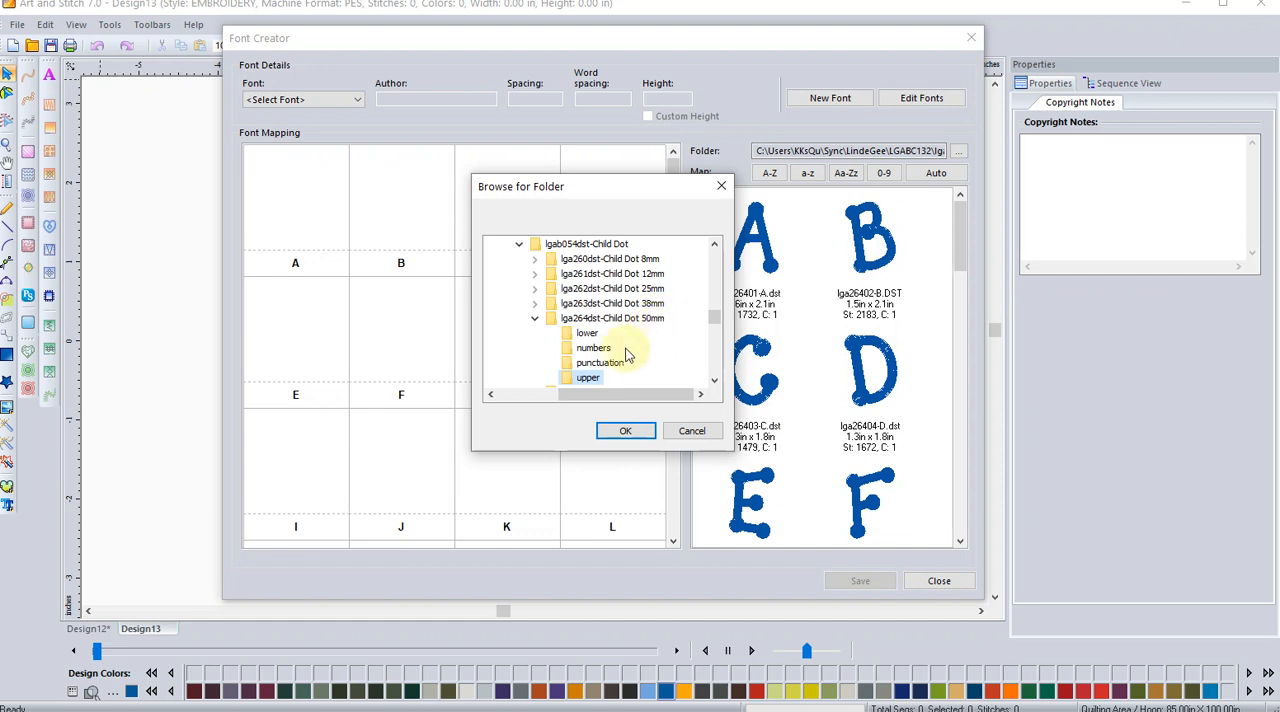
{"action": "left_click", "coordinate": [584, 382]}
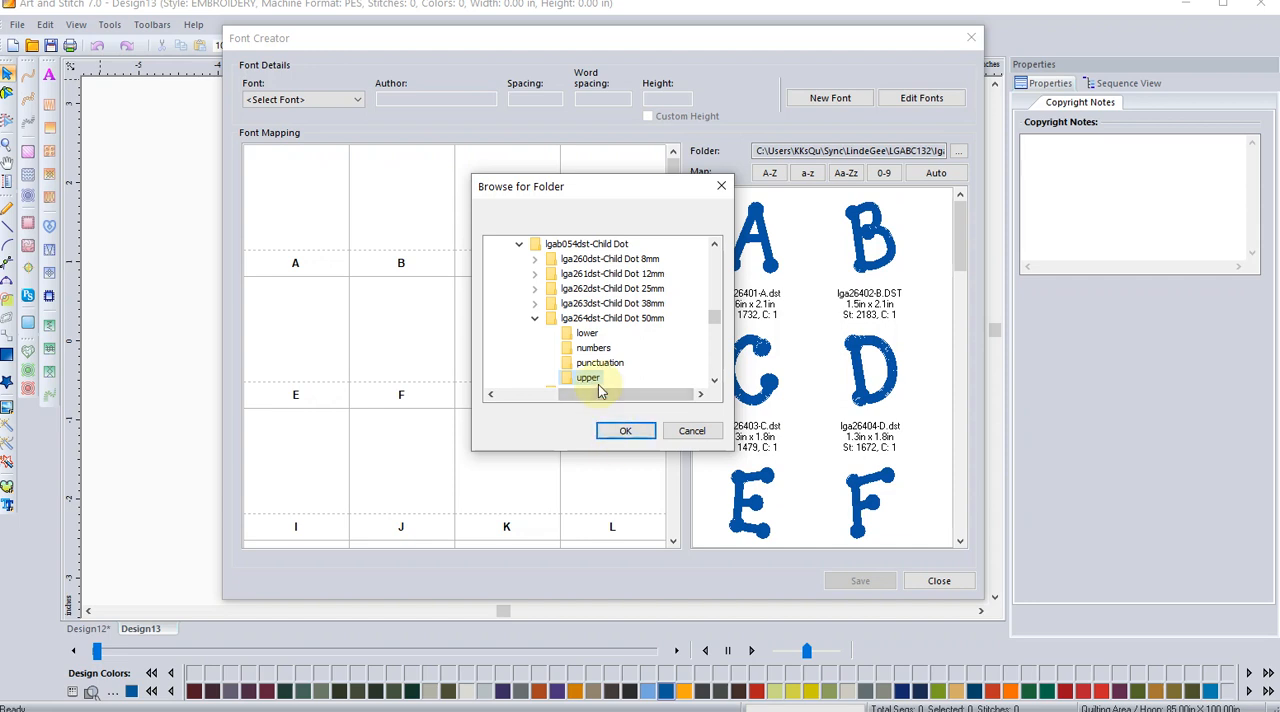
{"action": "left_click", "coordinate": [622, 430]}
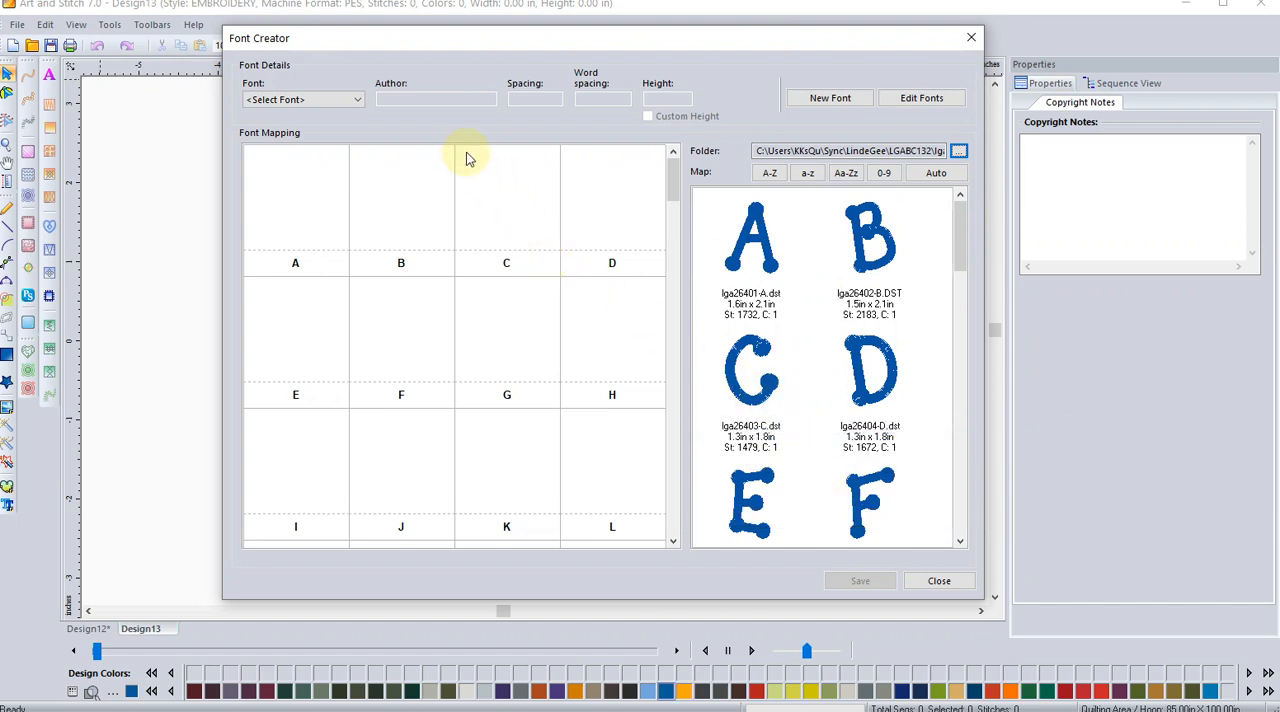
Step: Create a new font named Child Dot 50mm and map the M design to its M slot as the reference letter
{"action": "left_click", "coordinate": [838, 99]}
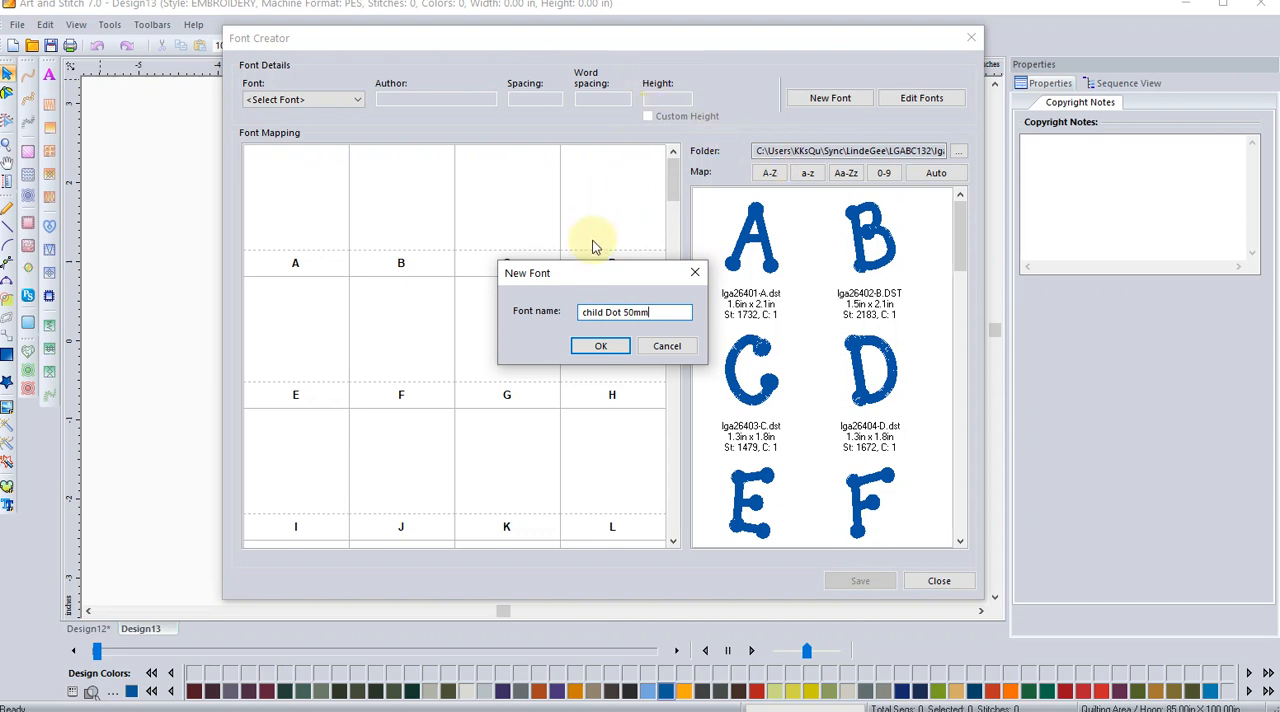
{"action": "left_click", "coordinate": [590, 350]}
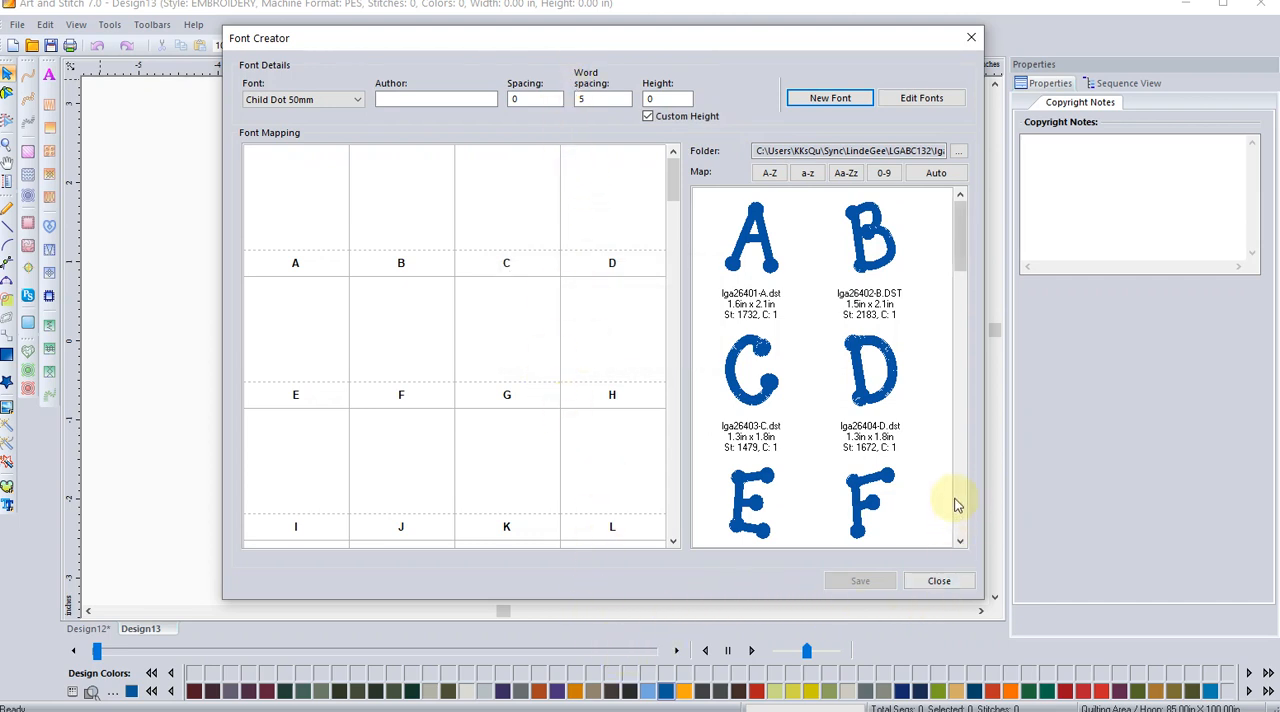
{"action": "scroll", "coordinate": [955, 505], "scroll_direction": "down", "scroll_amount": 5}
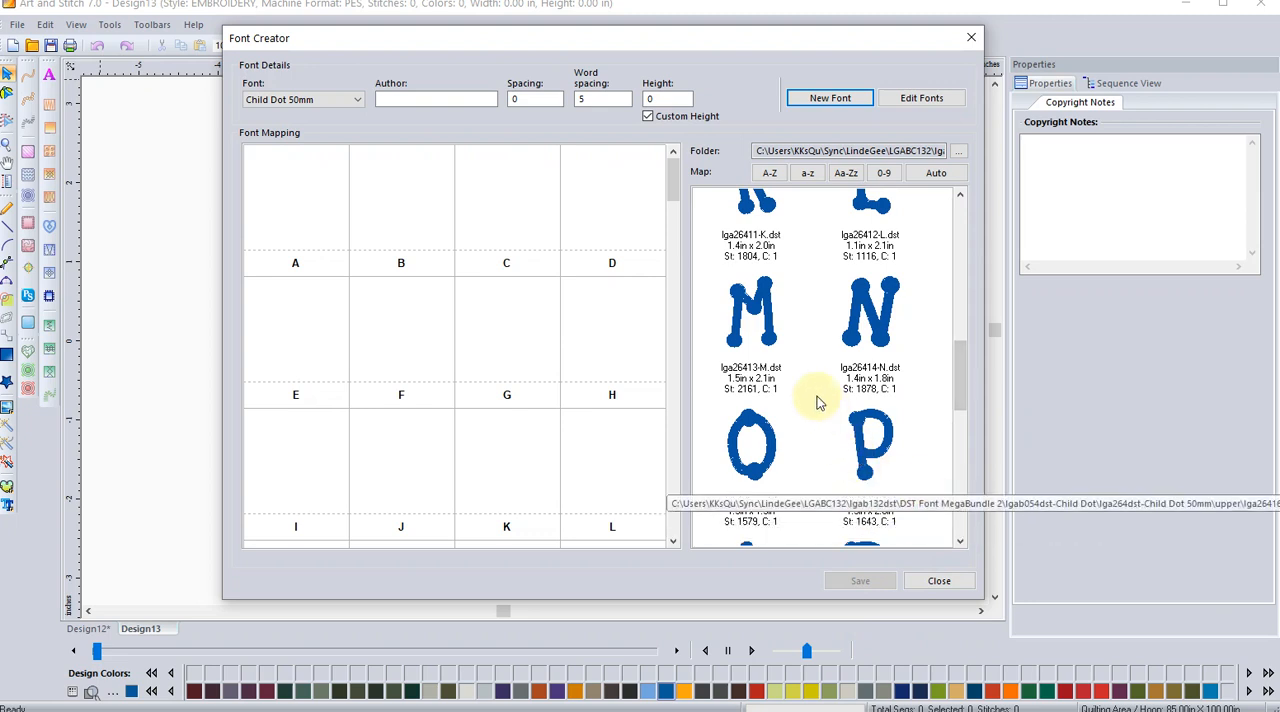
{"action": "left_click", "coordinate": [748, 330]}
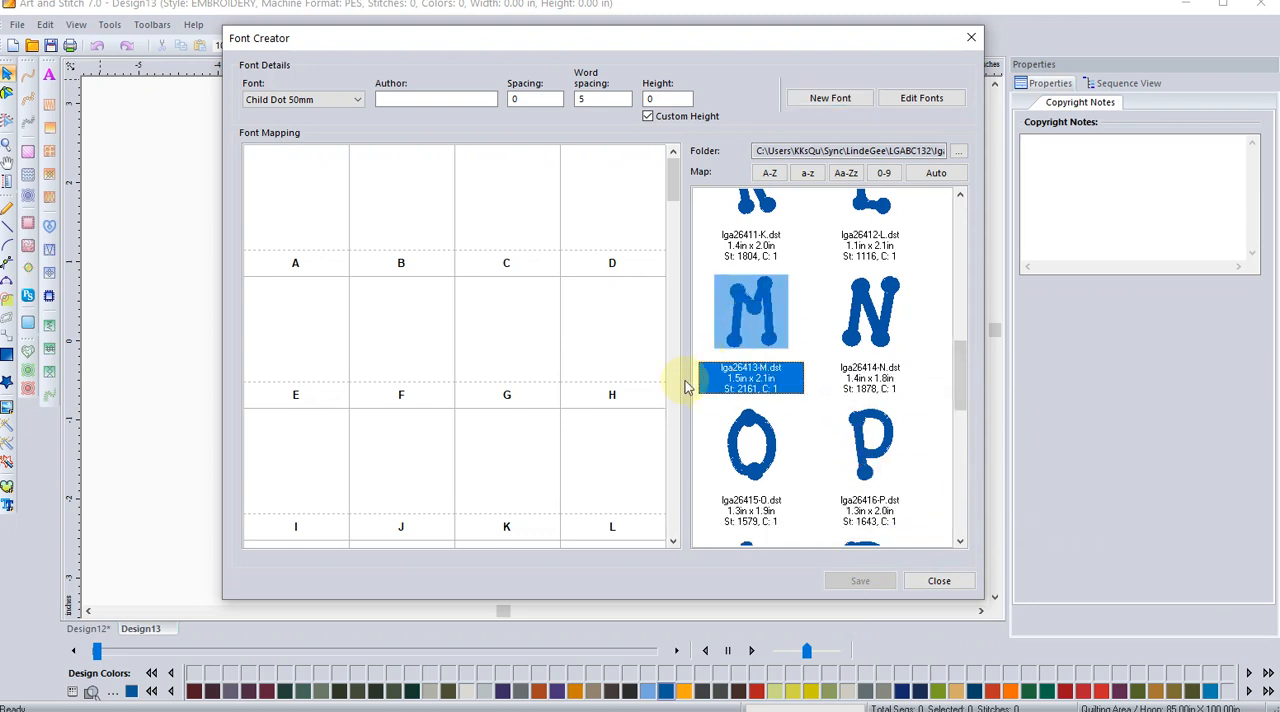
{"action": "left_click", "coordinate": [675, 522]}
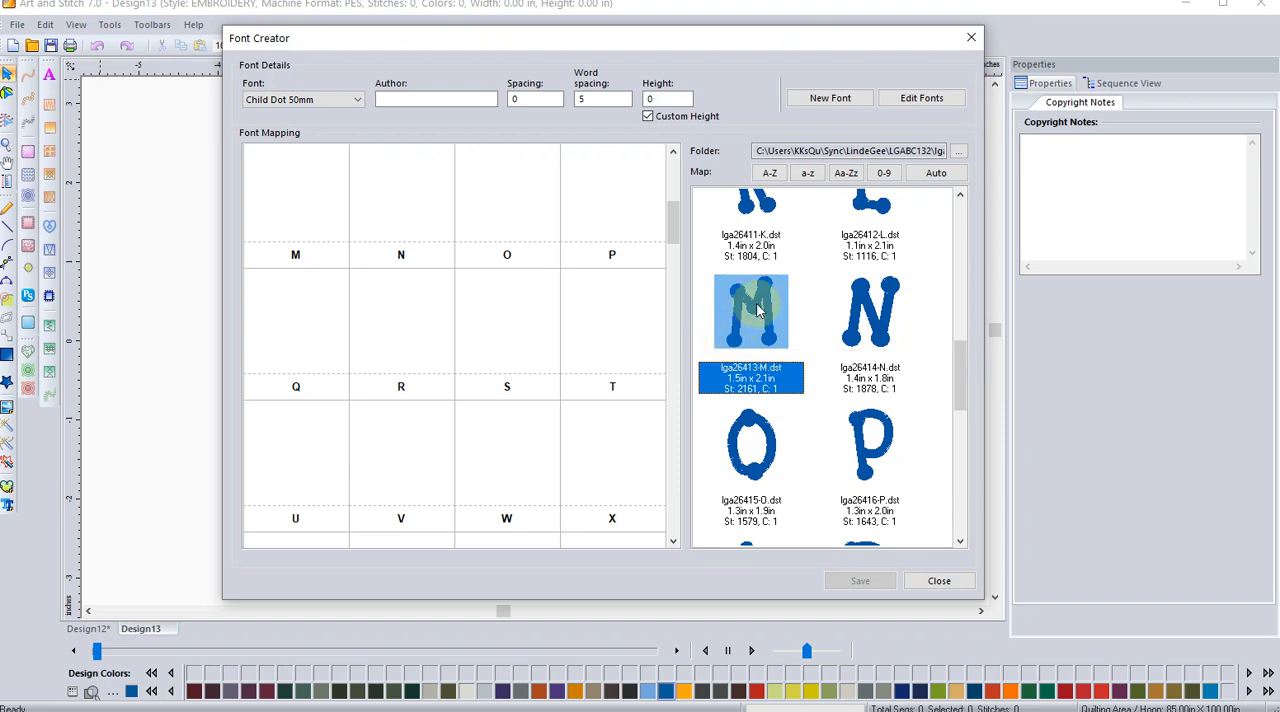
{"action": "left_click_drag", "start_coordinate": [757, 312], "coordinate": [306, 204]}
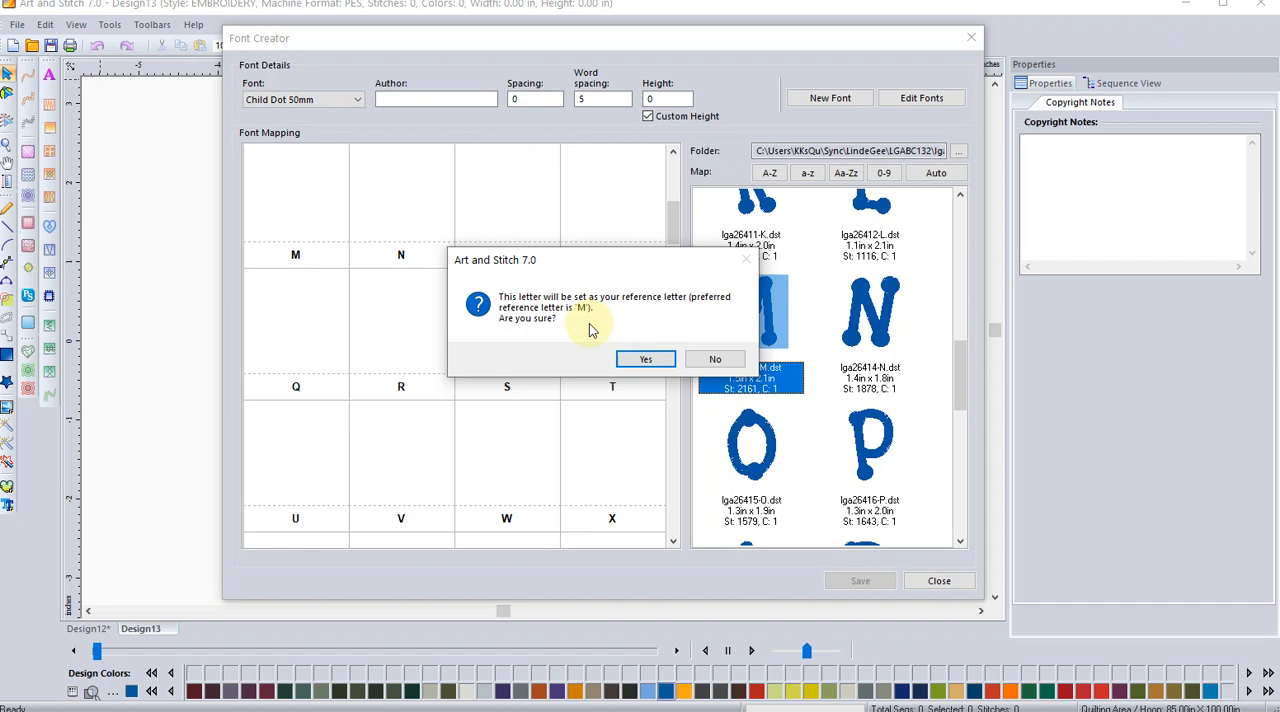
{"action": "left_click", "coordinate": [644, 362]}
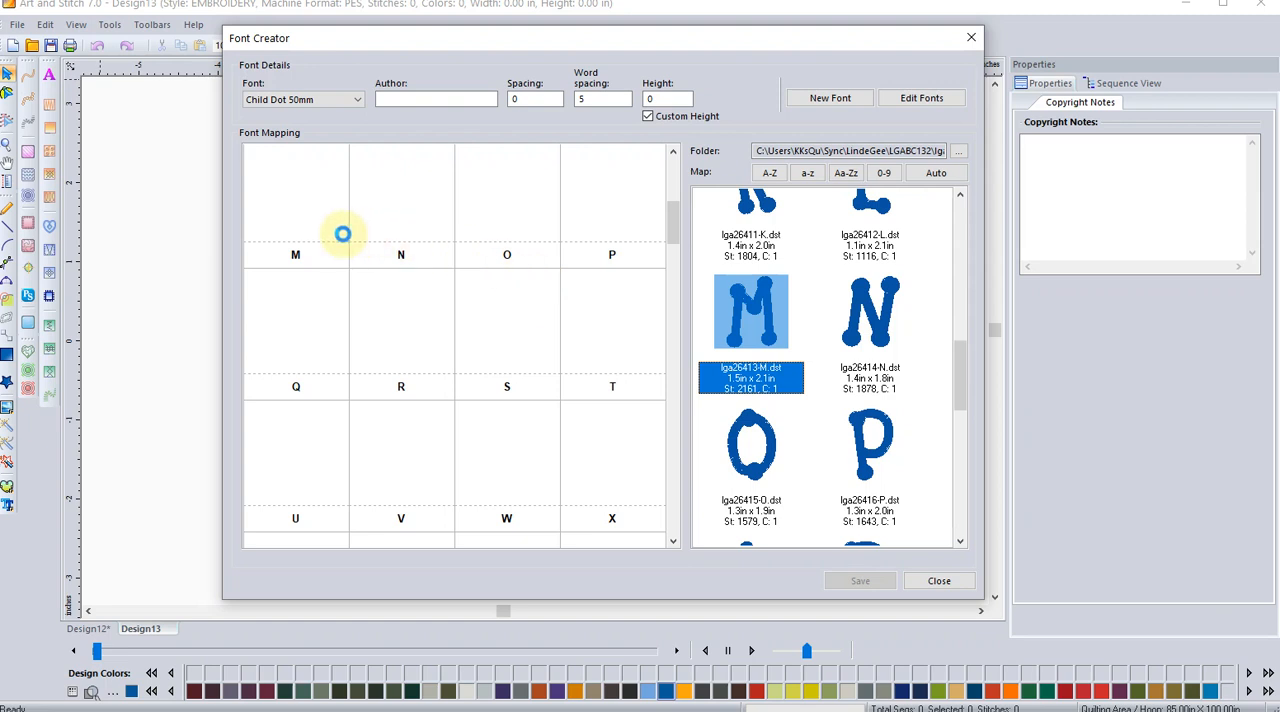
{"action": "left_click", "coordinate": [342, 234]}
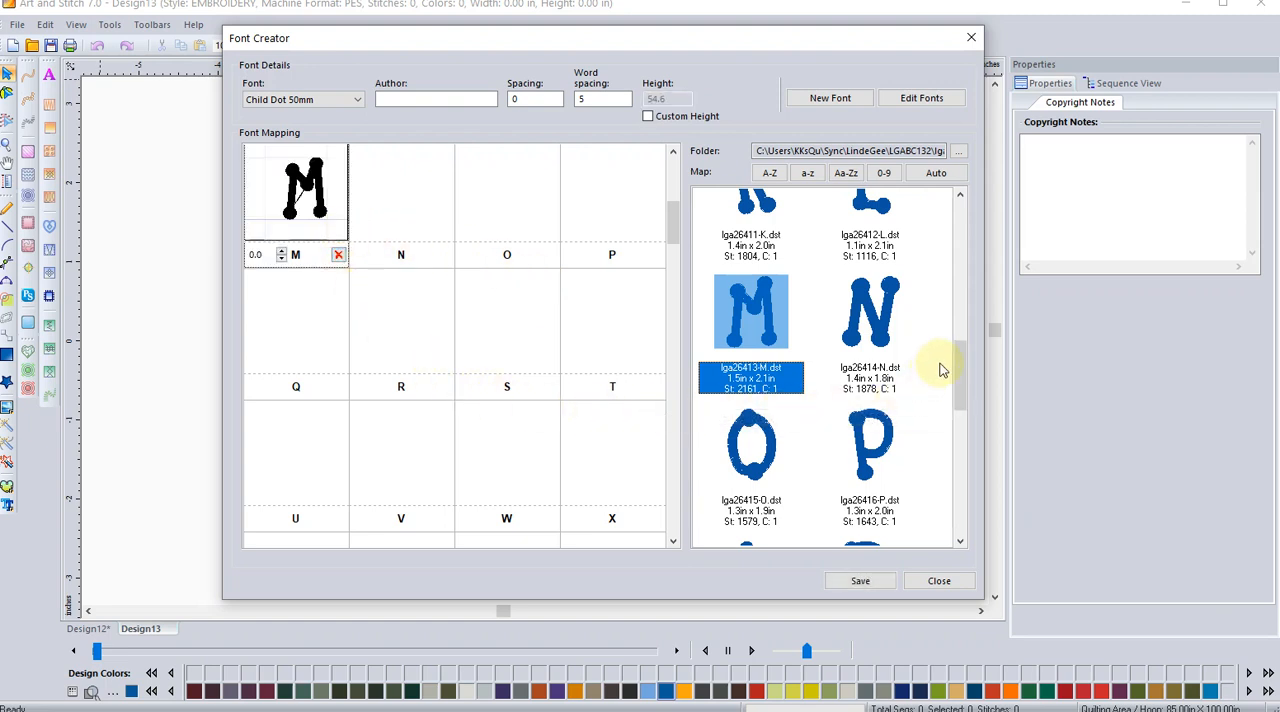
Step: Map the uppercase N, O, P and Q designs to their matching letter slots in the font
{"action": "left_click_drag", "start_coordinate": [880, 315], "coordinate": [414, 200]}
{"action": "left_click_drag", "start_coordinate": [750, 445], "coordinate": [510, 205]}
{"action": "left_click", "coordinate": [878, 450]}
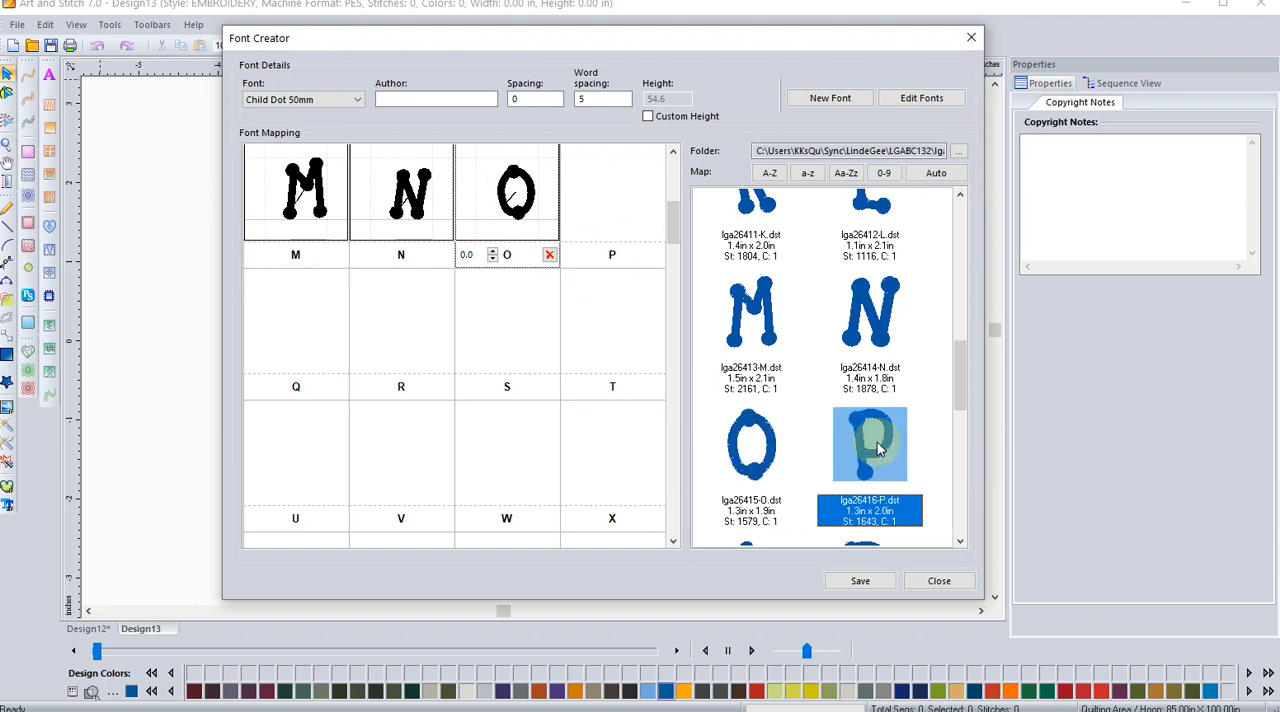
{"action": "left_click_drag", "start_coordinate": [878, 450], "coordinate": [615, 195]}
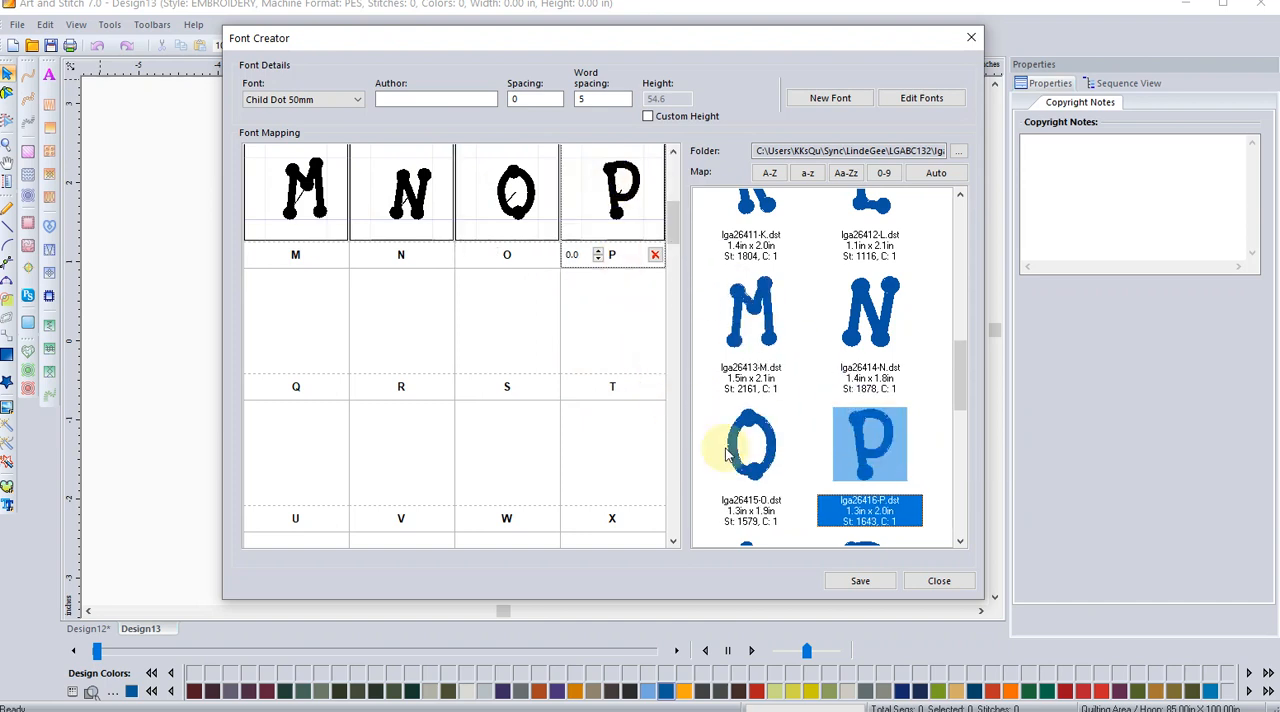
{"action": "left_click", "coordinate": [960, 465]}
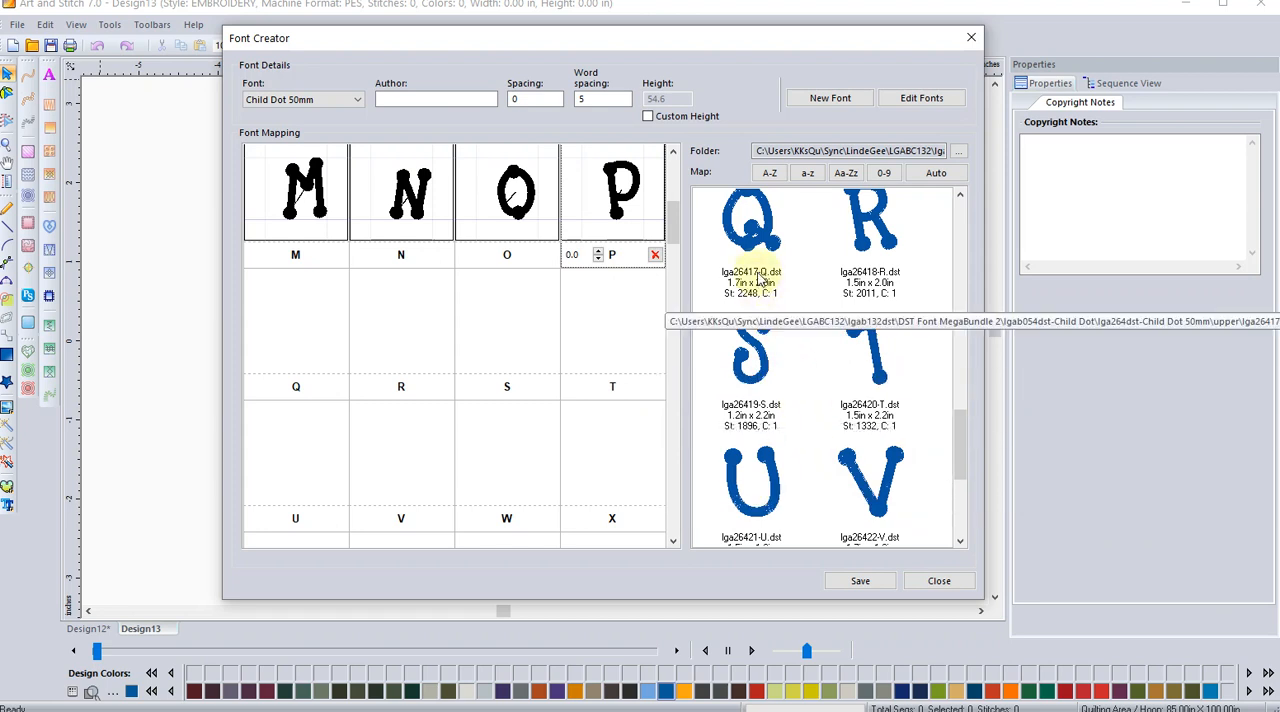
{"action": "left_click_drag", "start_coordinate": [755, 218], "coordinate": [290, 330]}
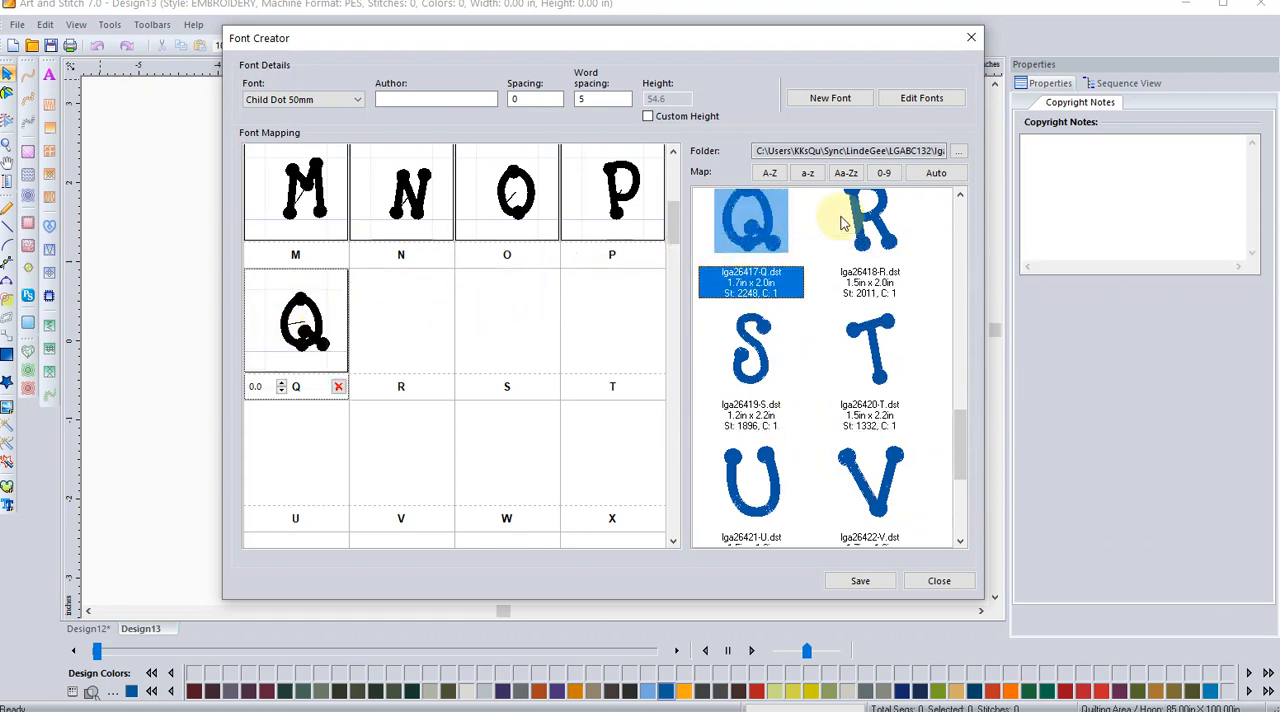
Step: Map the uppercase R, S, T, U and V designs to their matching letter slots
{"action": "left_click_drag", "start_coordinate": [843, 222], "coordinate": [406, 340]}
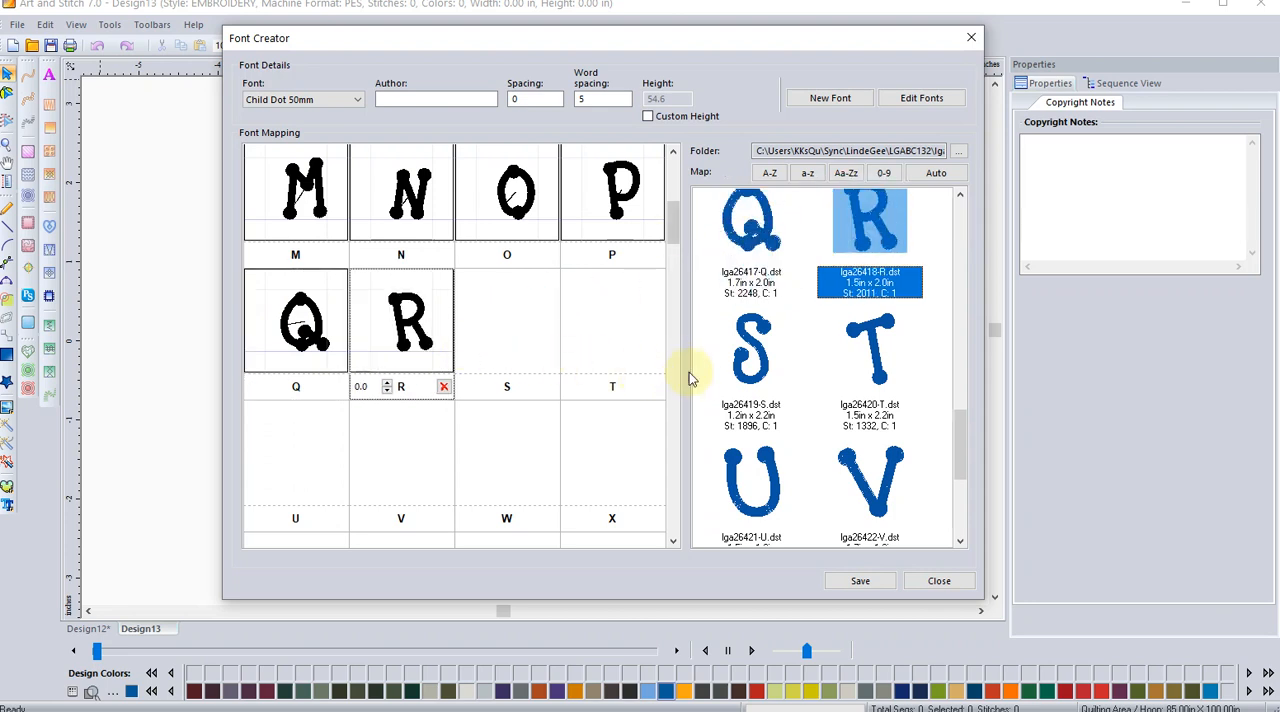
{"action": "left_click_drag", "start_coordinate": [743, 340], "coordinate": [545, 347]}
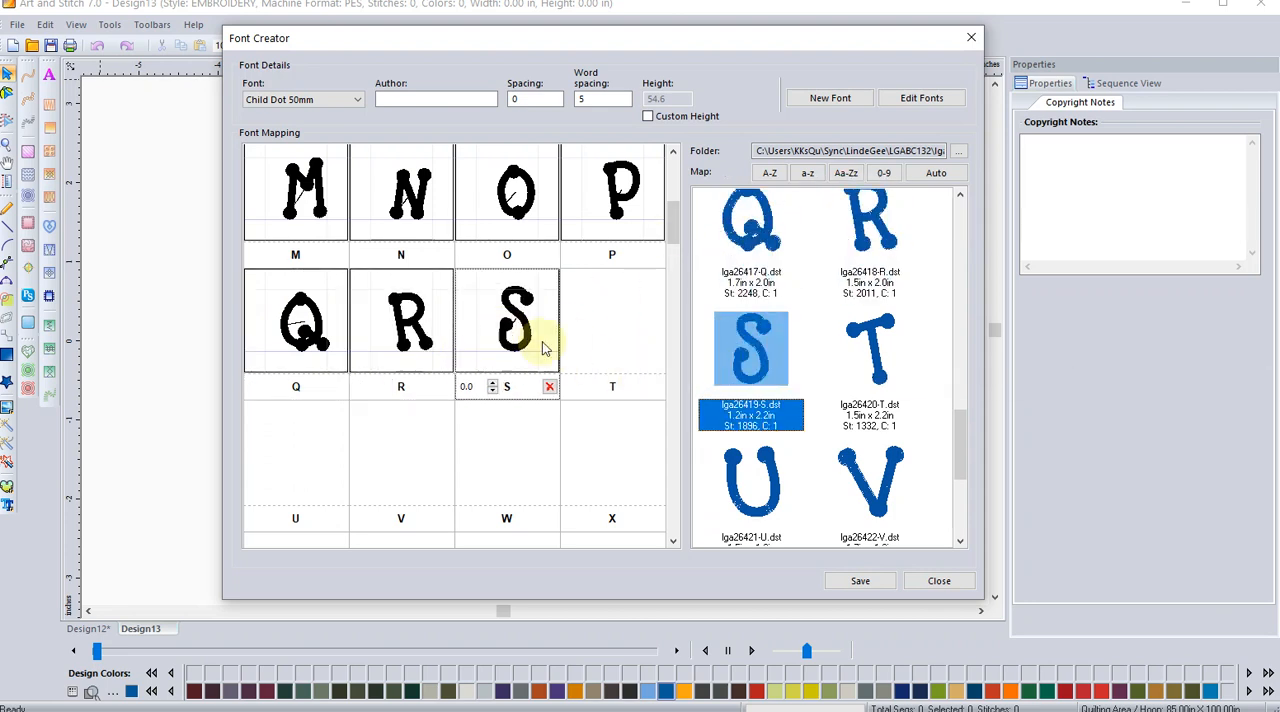
{"action": "left_click_drag", "start_coordinate": [869, 348], "coordinate": [598, 314]}
{"action": "left_click_drag", "start_coordinate": [730, 480], "coordinate": [285, 465]}
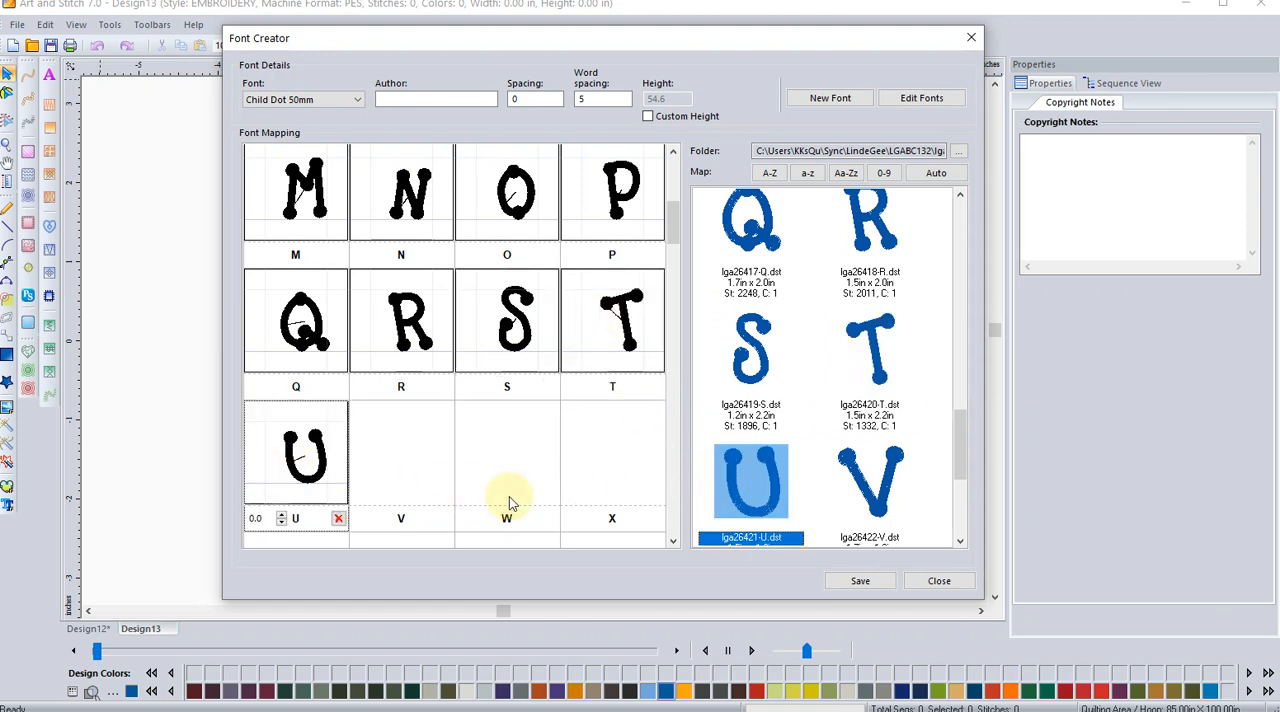
{"action": "left_click_drag", "start_coordinate": [823, 471], "coordinate": [430, 474]}
Step: Map the uppercase W and X designs to their slots, clearing the X slot once and mapping its design again
{"action": "left_click", "coordinate": [953, 421]}
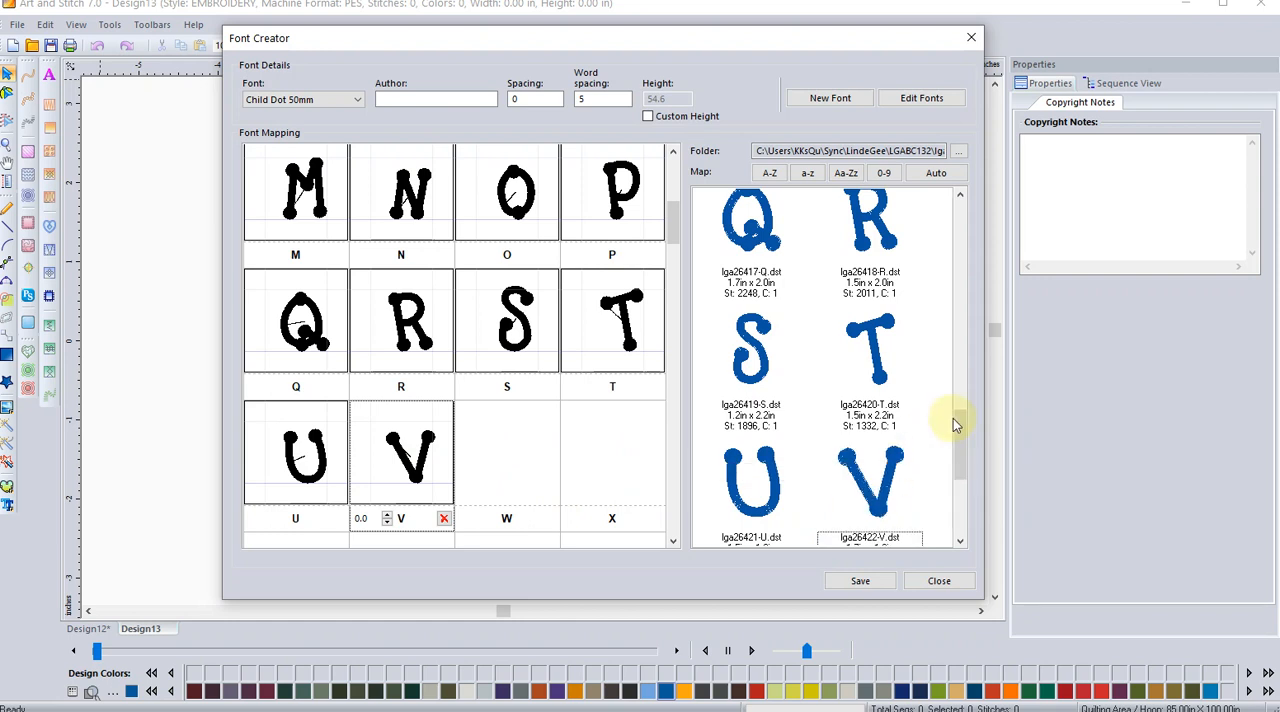
{"action": "left_click_drag", "start_coordinate": [952, 458], "coordinate": [943, 521]}
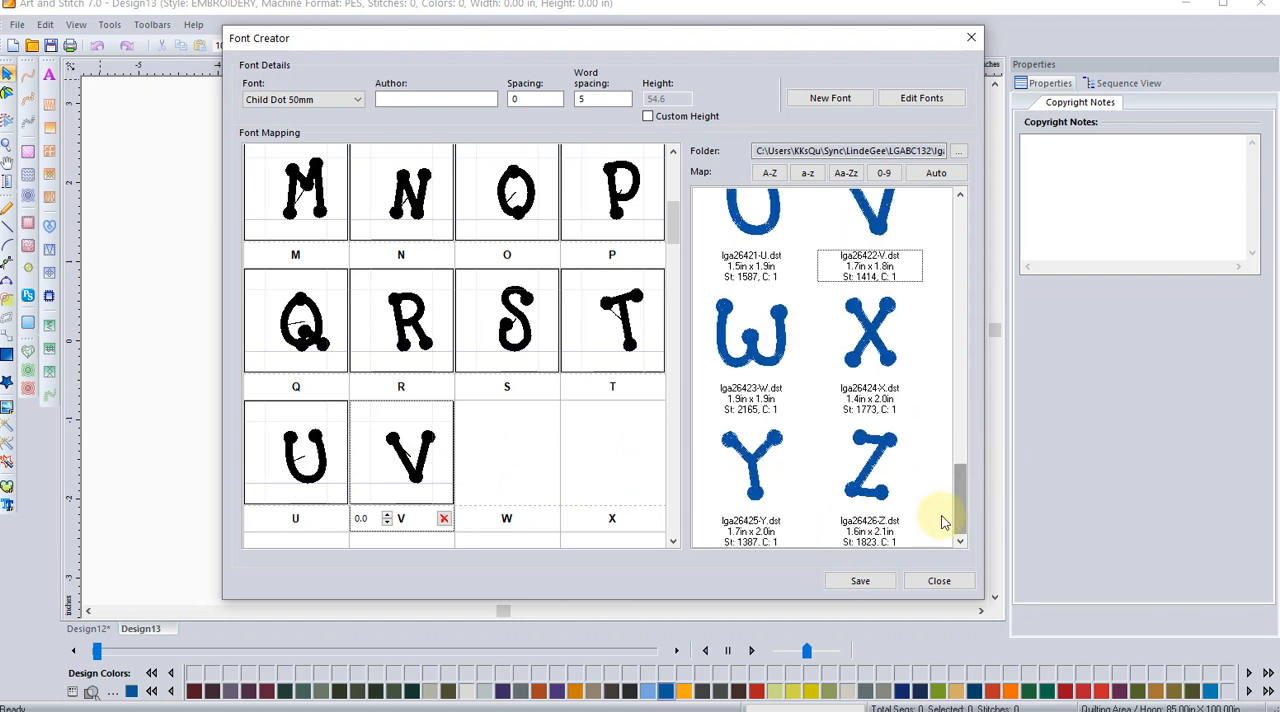
{"action": "left_click_drag", "start_coordinate": [755, 388], "coordinate": [688, 401]}
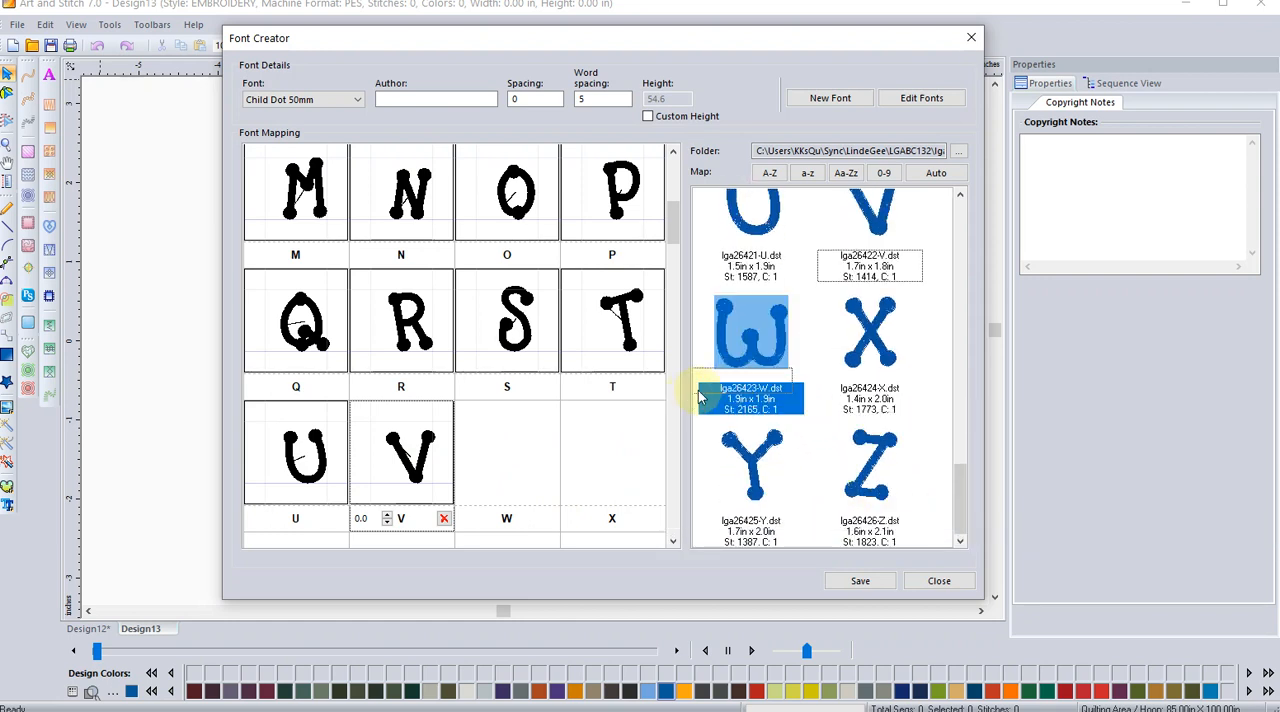
{"action": "left_click_drag", "start_coordinate": [748, 345], "coordinate": [509, 452]}
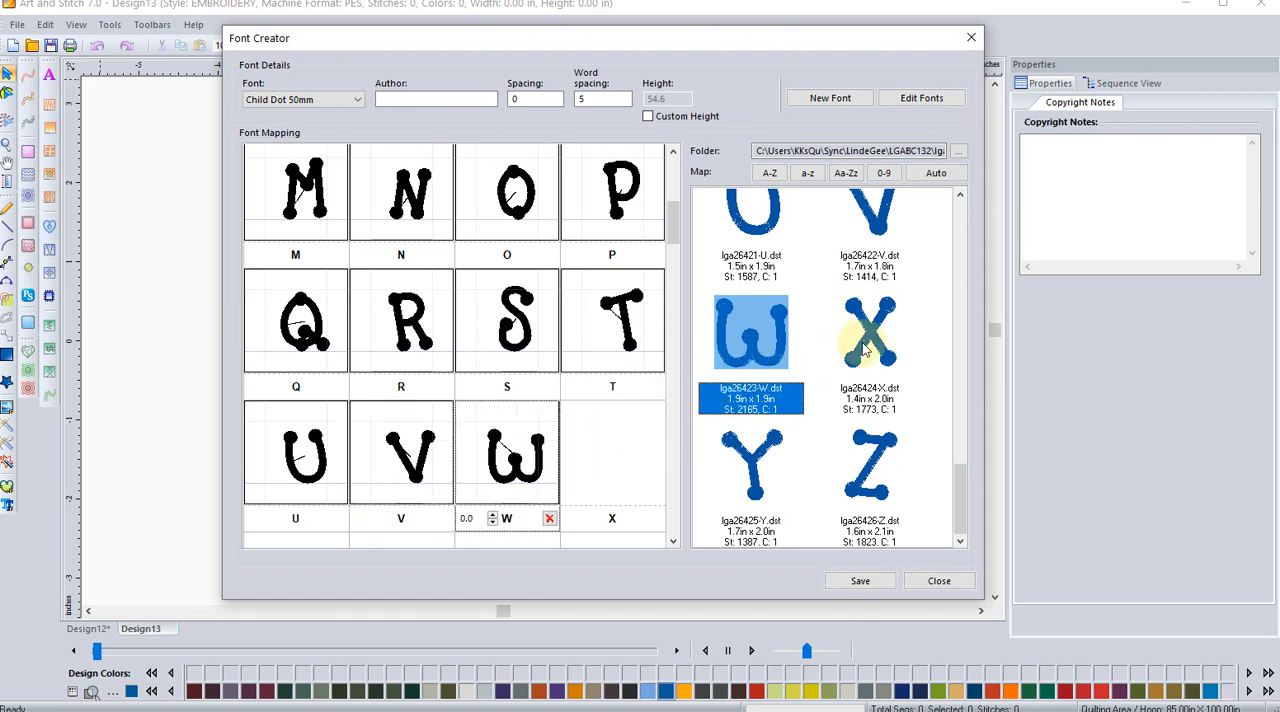
{"action": "left_click_drag", "start_coordinate": [866, 347], "coordinate": [622, 472]}
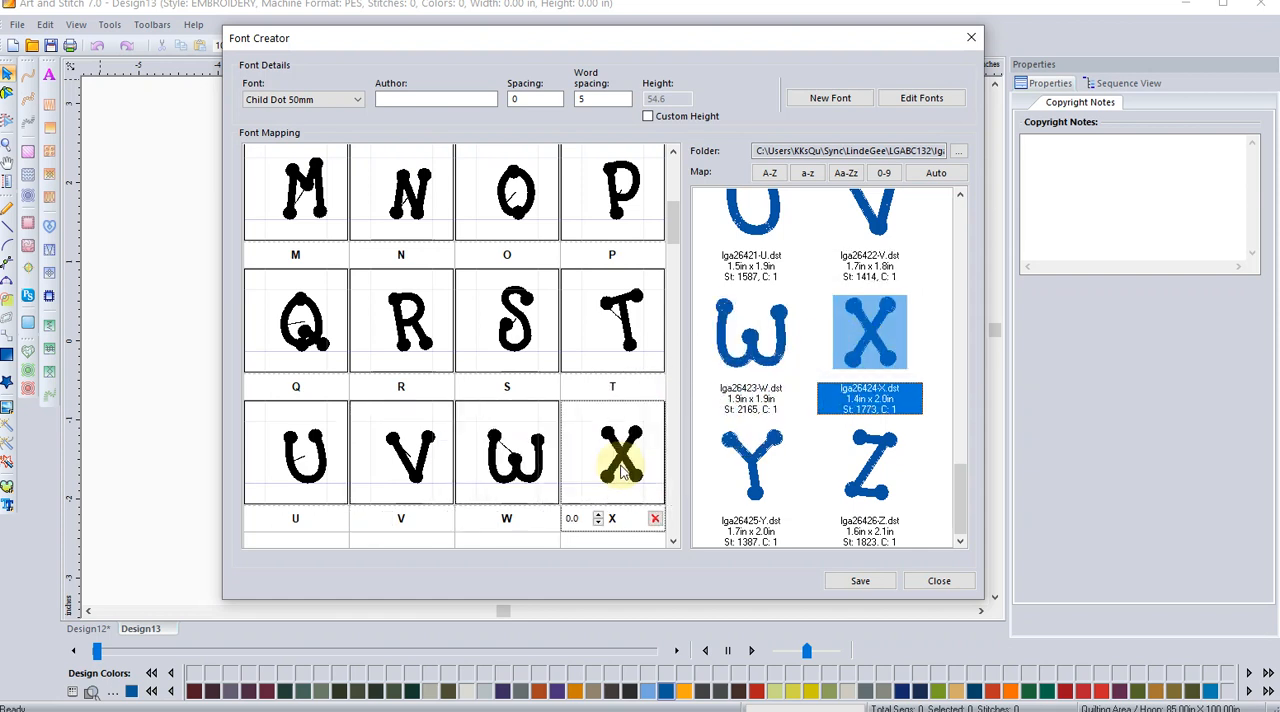
{"action": "left_click", "coordinate": [655, 519]}
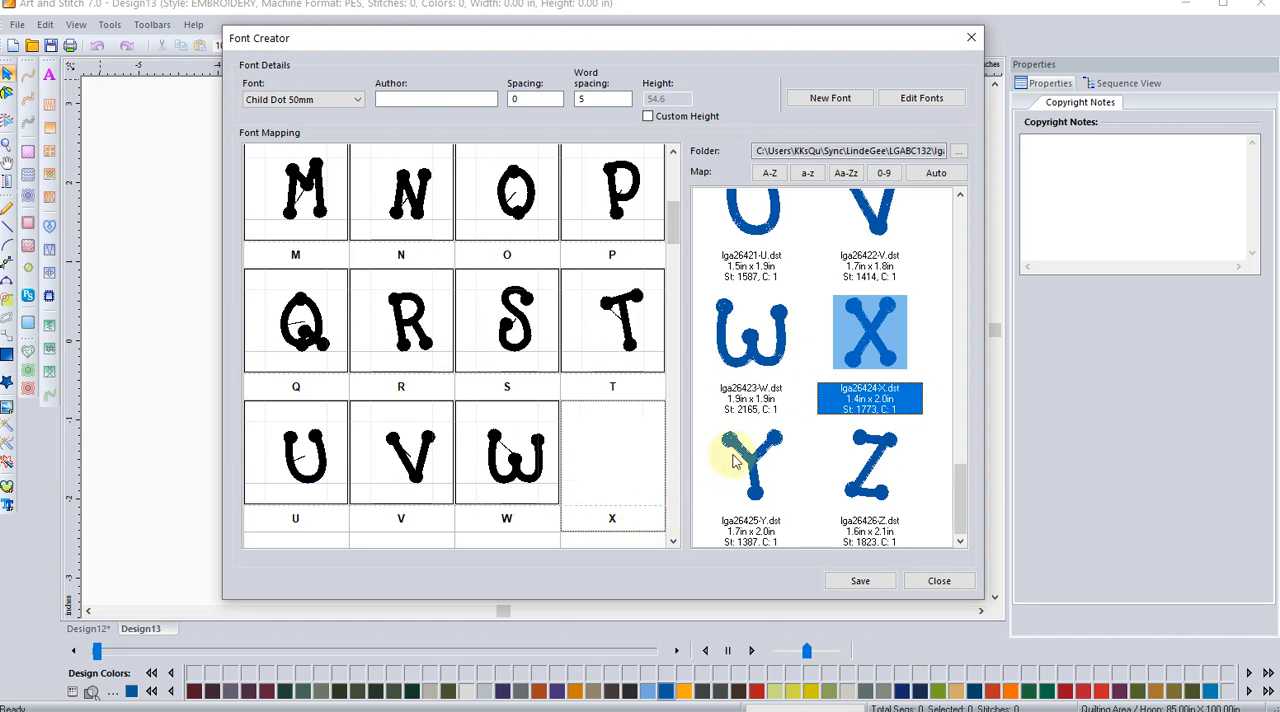
{"action": "left_click_drag", "start_coordinate": [860, 341], "coordinate": [641, 467]}
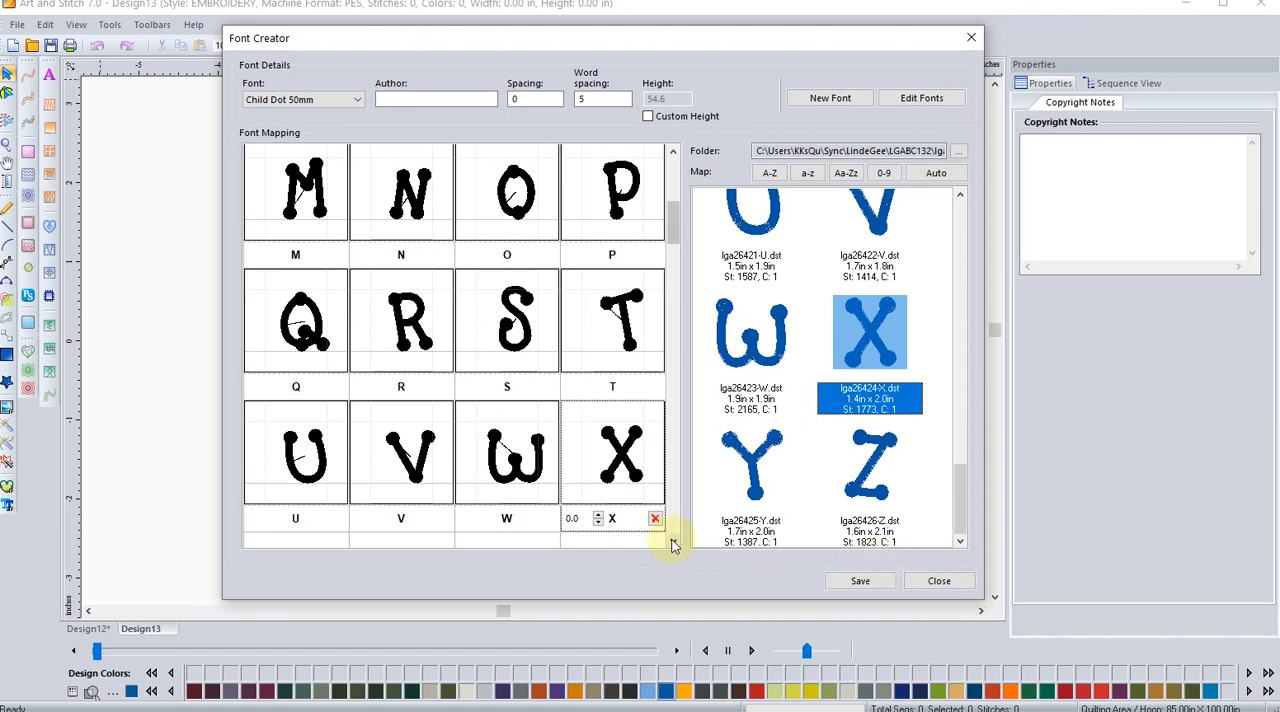
Step: Map the uppercase Y and Z designs to their matching slots
{"action": "left_click_drag", "start_coordinate": [674, 229], "coordinate": [677, 263]}
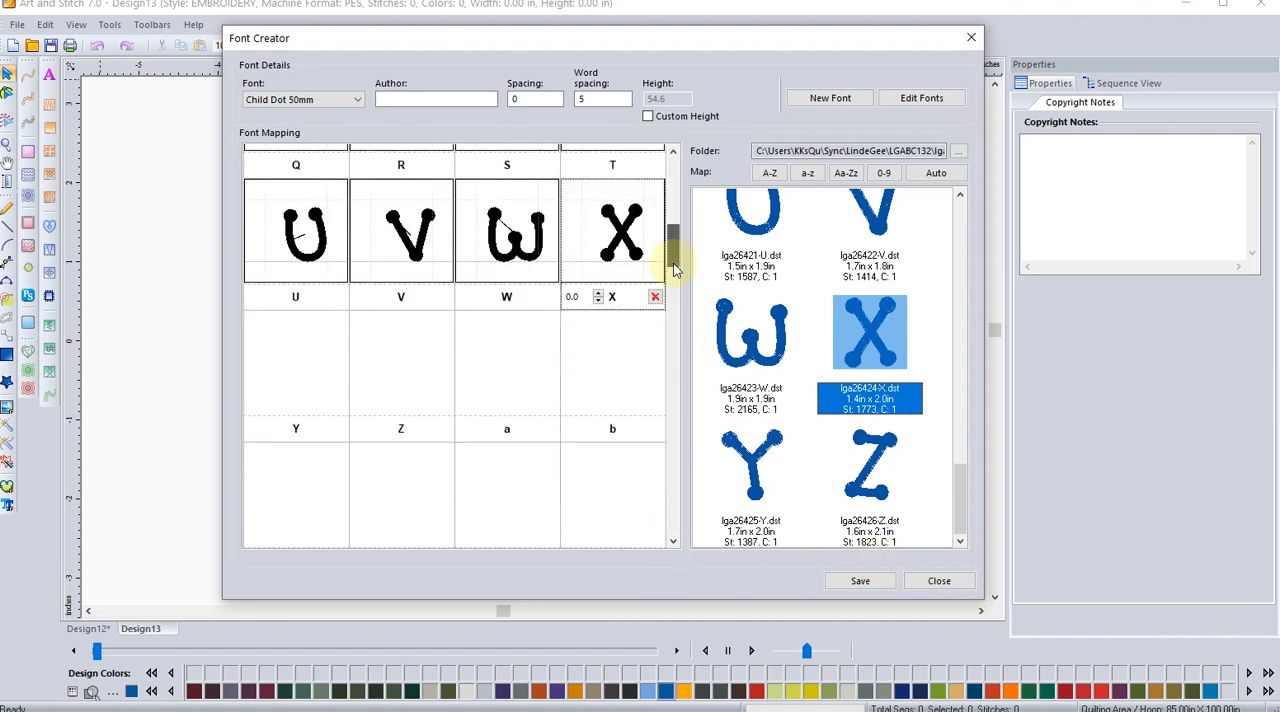
{"action": "left_click_drag", "start_coordinate": [770, 508], "coordinate": [350, 407]}
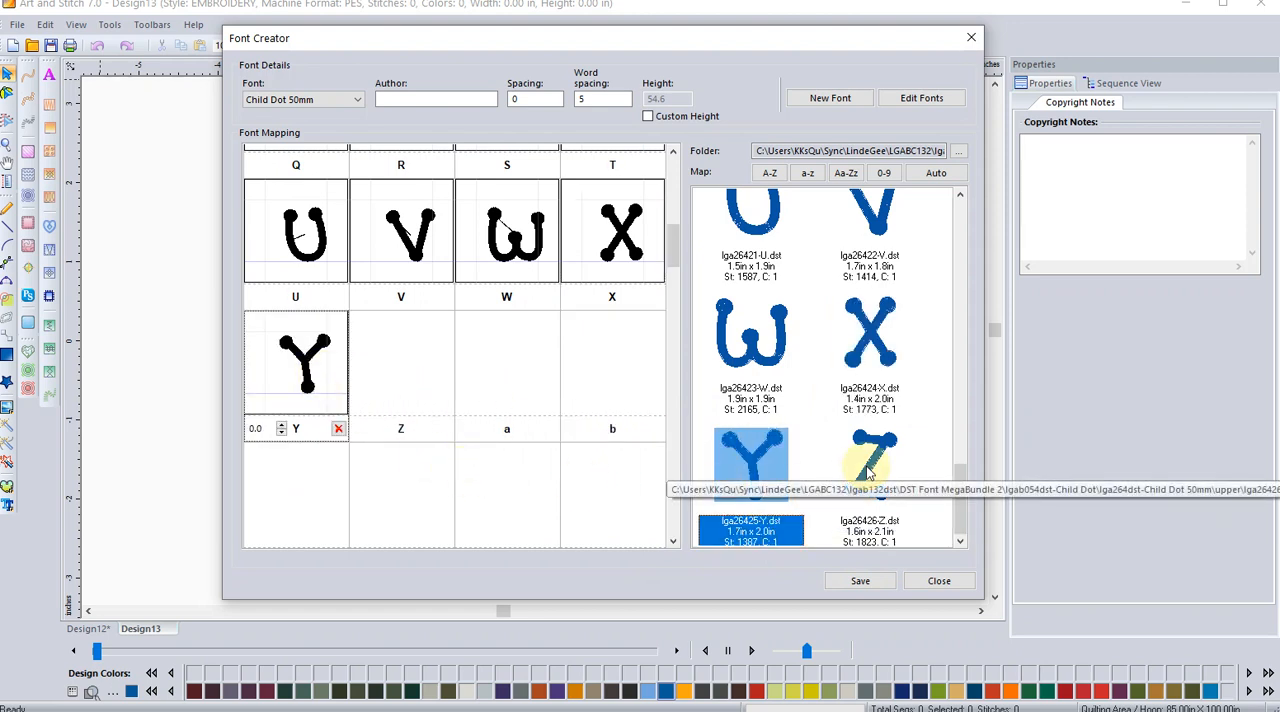
{"action": "left_click_drag", "start_coordinate": [864, 466], "coordinate": [394, 355]}
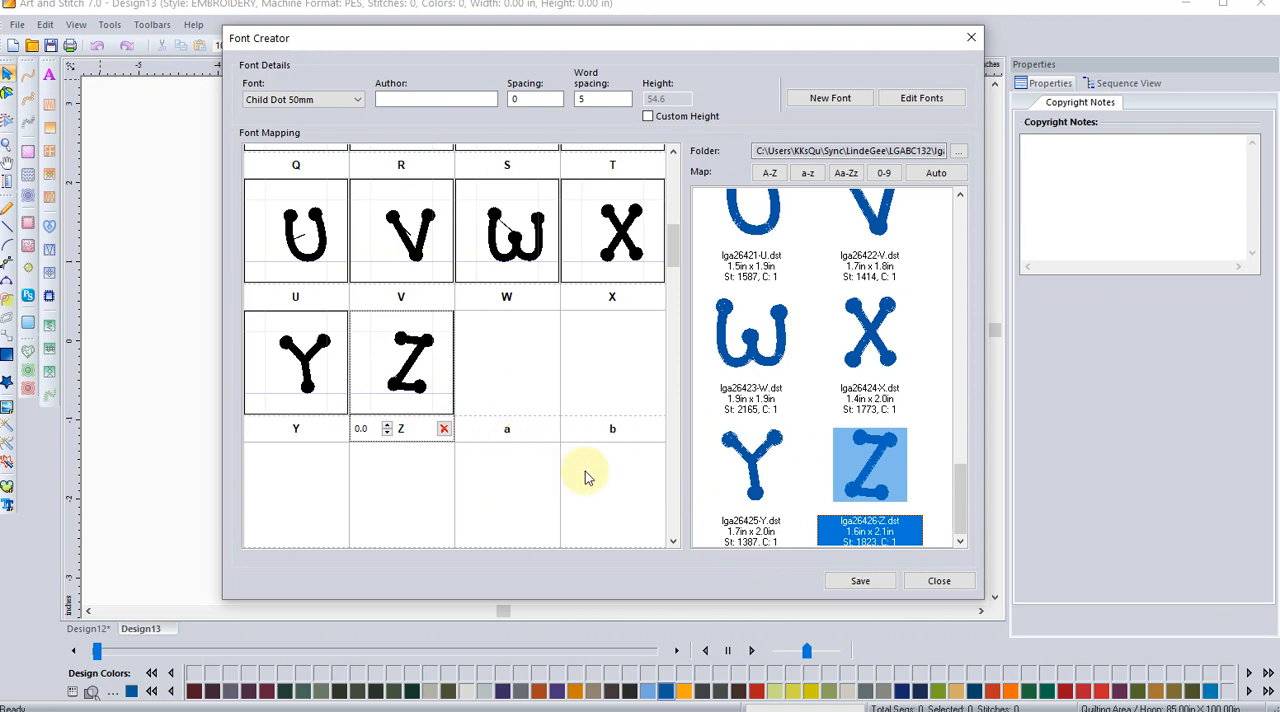
Step: Load the letter designs from the "lower" folder of the Child Dot 50mm set for mapping
{"action": "left_click_drag", "start_coordinate": [674, 238], "coordinate": [674, 160]}
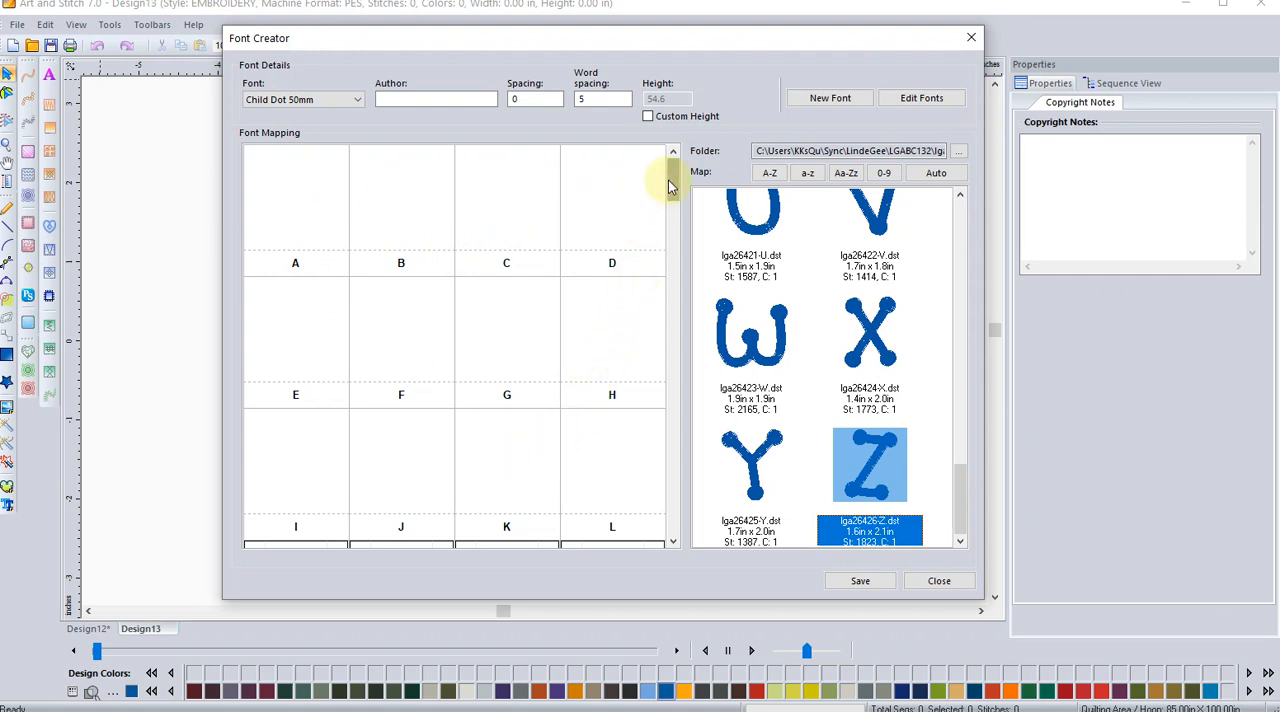
{"action": "left_click_drag", "start_coordinate": [670, 185], "coordinate": [664, 265]}
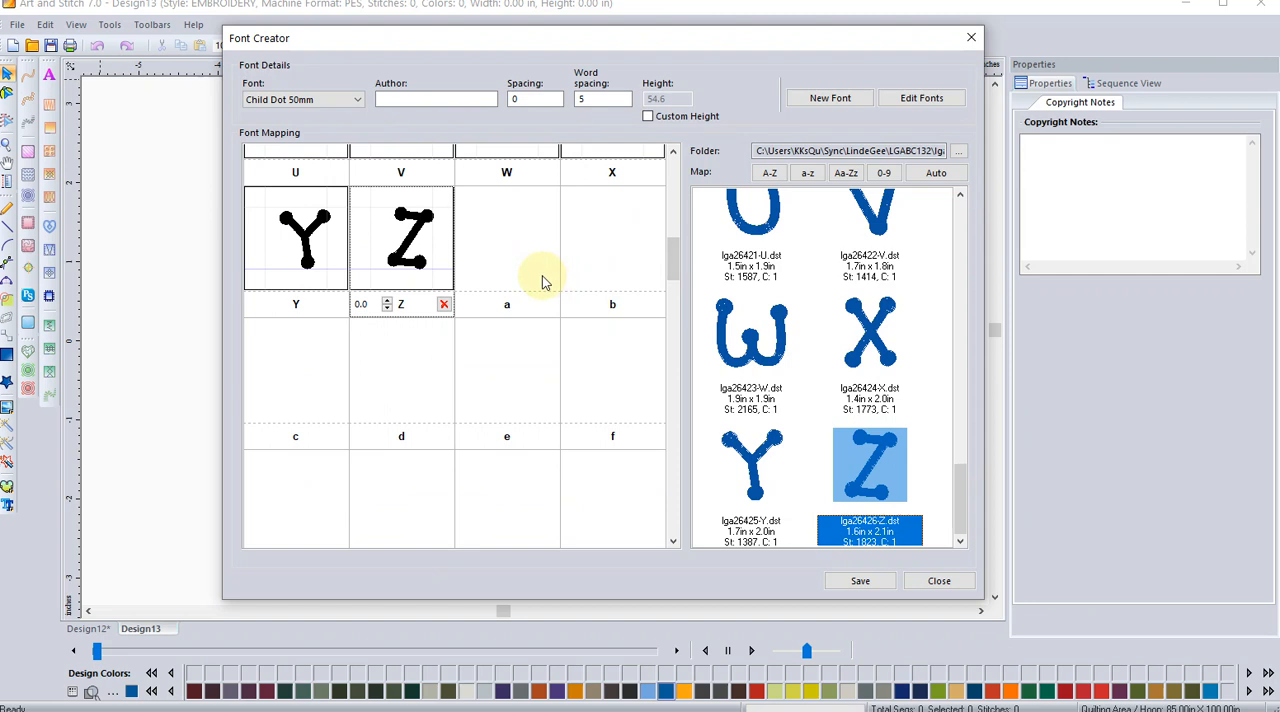
{"action": "left_click", "coordinate": [957, 151]}
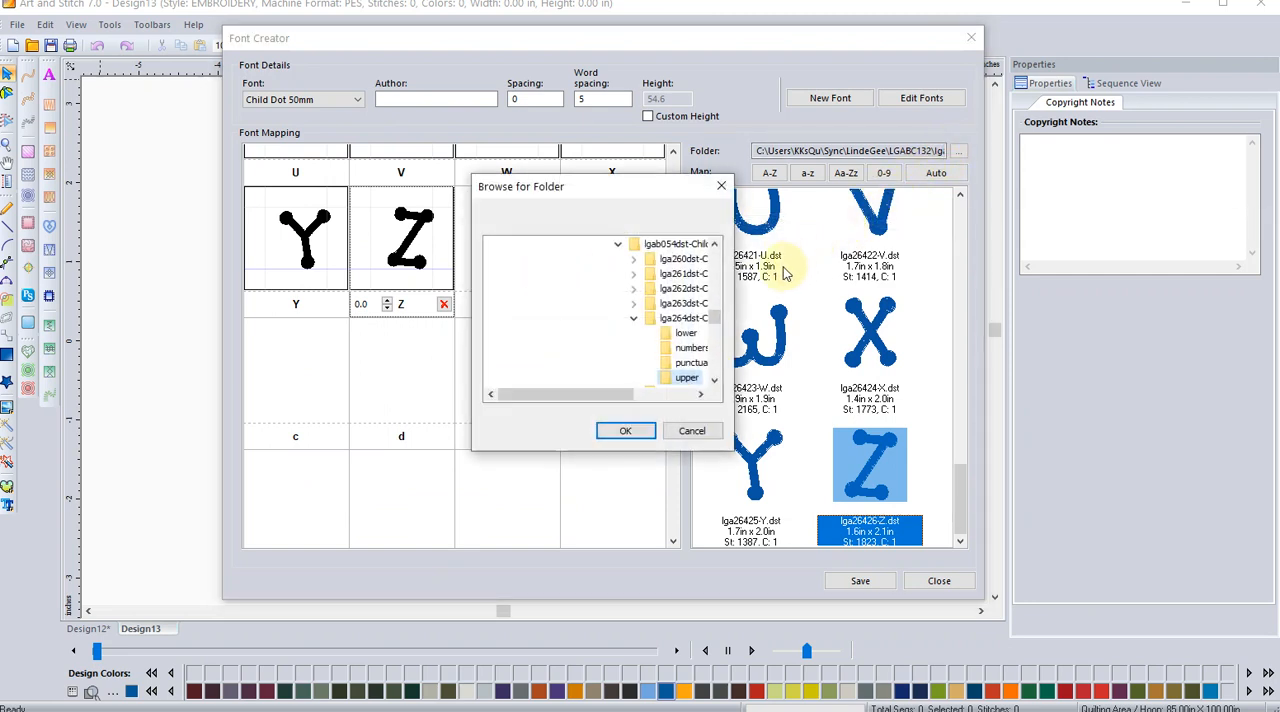
{"action": "left_click", "coordinate": [686, 336]}
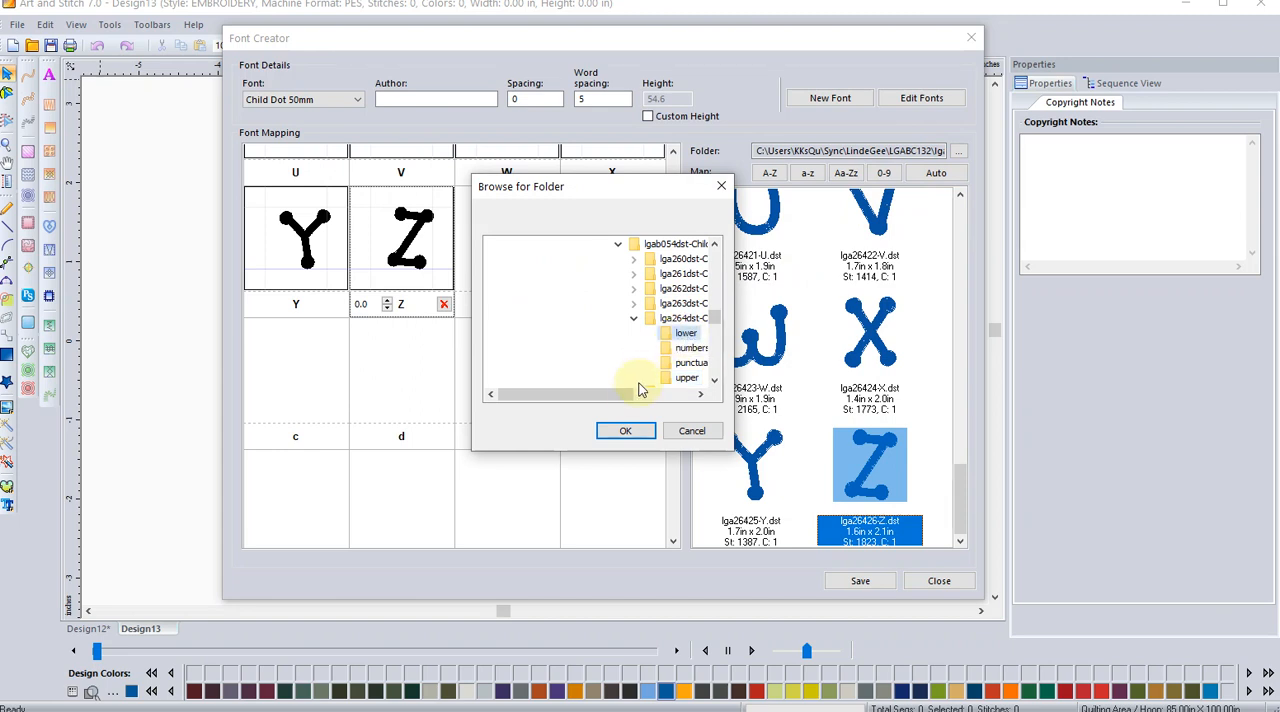
{"action": "left_click", "coordinate": [624, 430]}
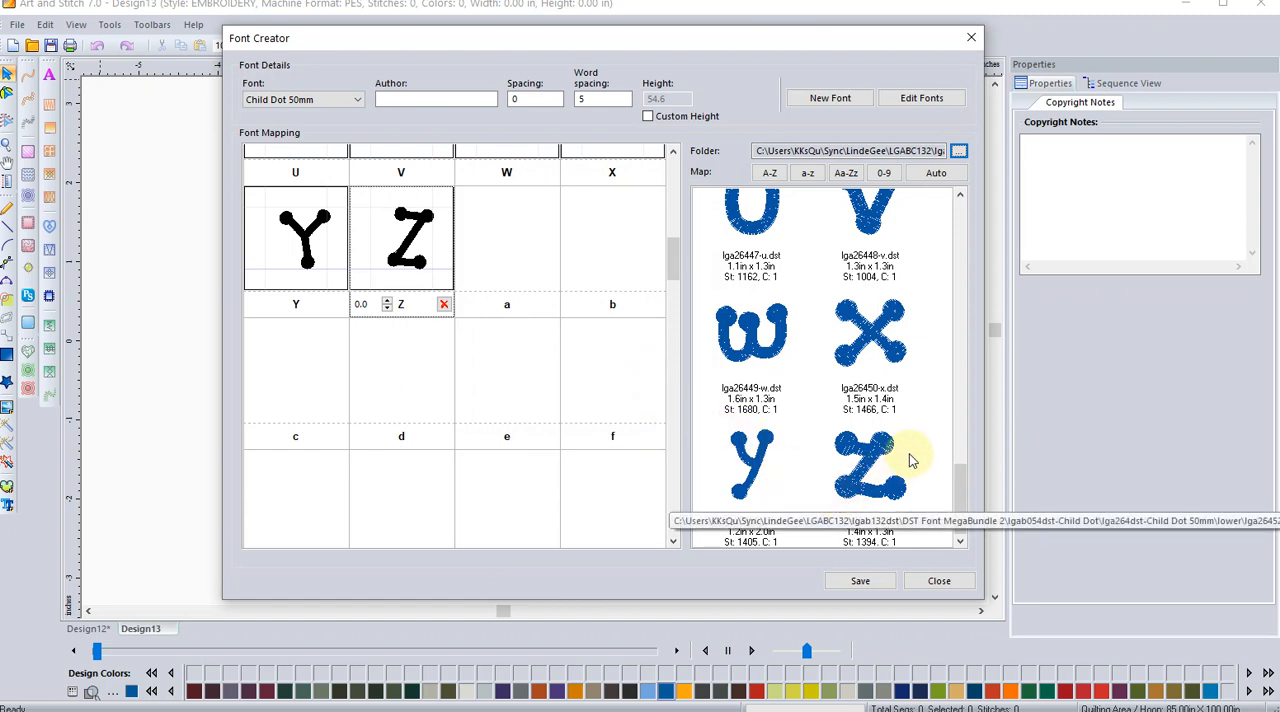
Step: Map the lowercase a, b and c designs to their matching letter slots
{"action": "left_click_drag", "start_coordinate": [966, 473], "coordinate": [958, 358]}
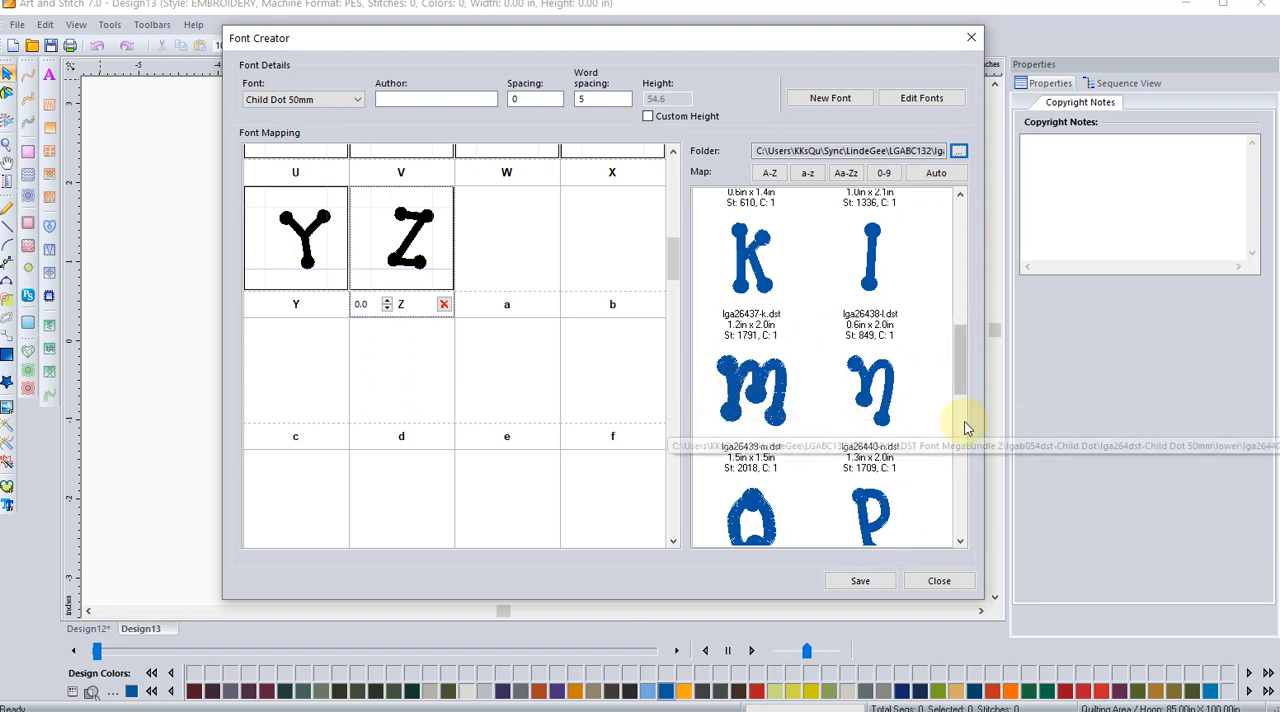
{"action": "left_click_drag", "start_coordinate": [962, 376], "coordinate": [979, 245]}
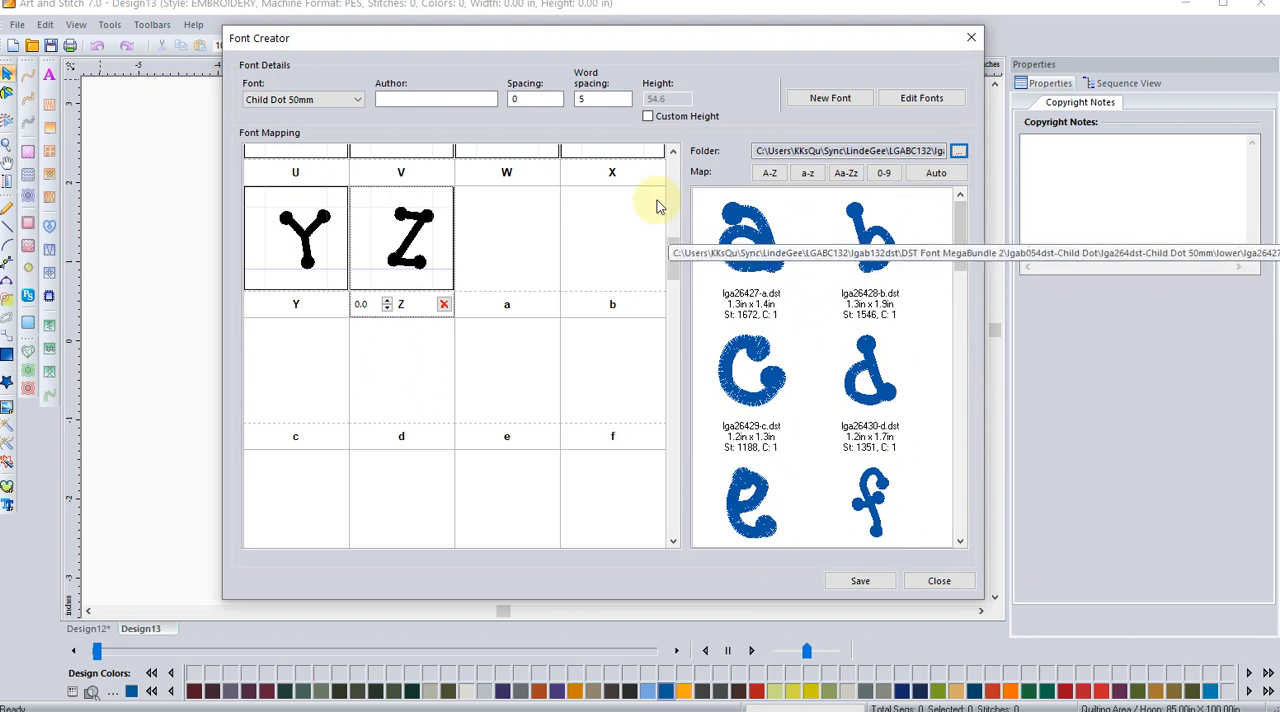
{"action": "left_click", "coordinate": [750, 230]}
{"action": "left_click_drag", "start_coordinate": [750, 230], "coordinate": [515, 240]}
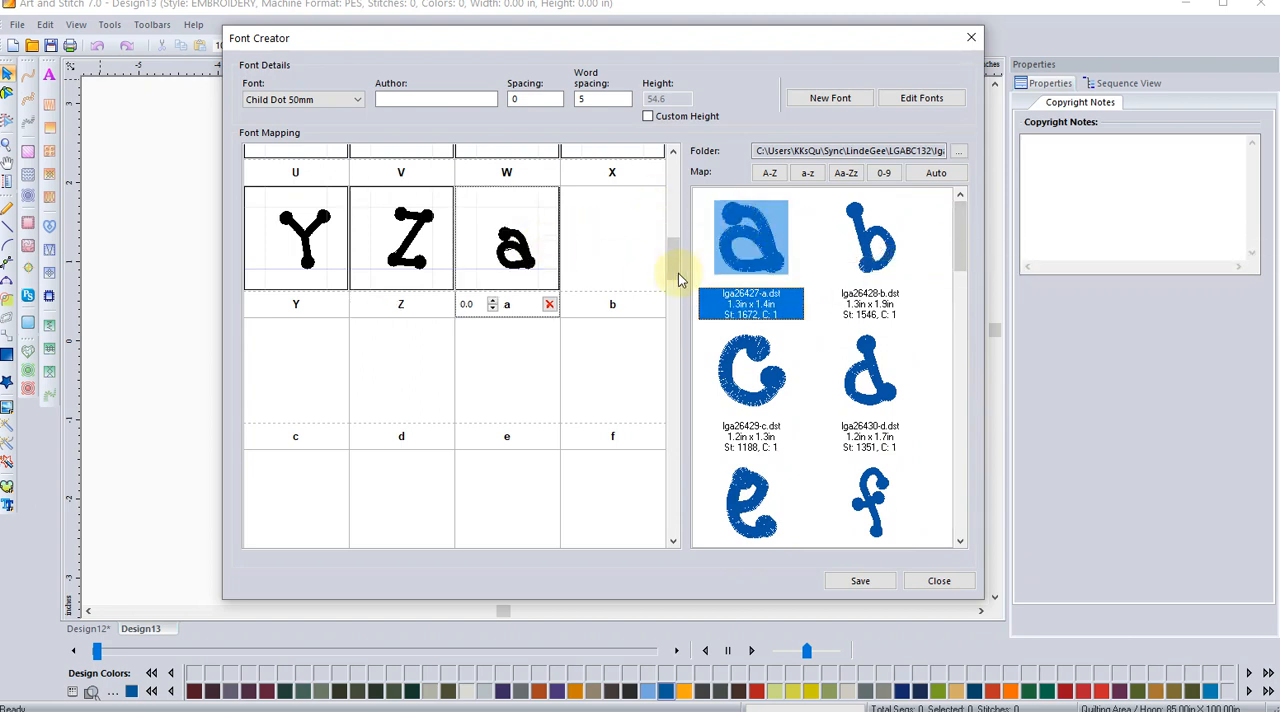
{"action": "left_click_drag", "start_coordinate": [858, 215], "coordinate": [612, 235]}
{"action": "left_click_drag", "start_coordinate": [740, 400], "coordinate": [289, 374]}
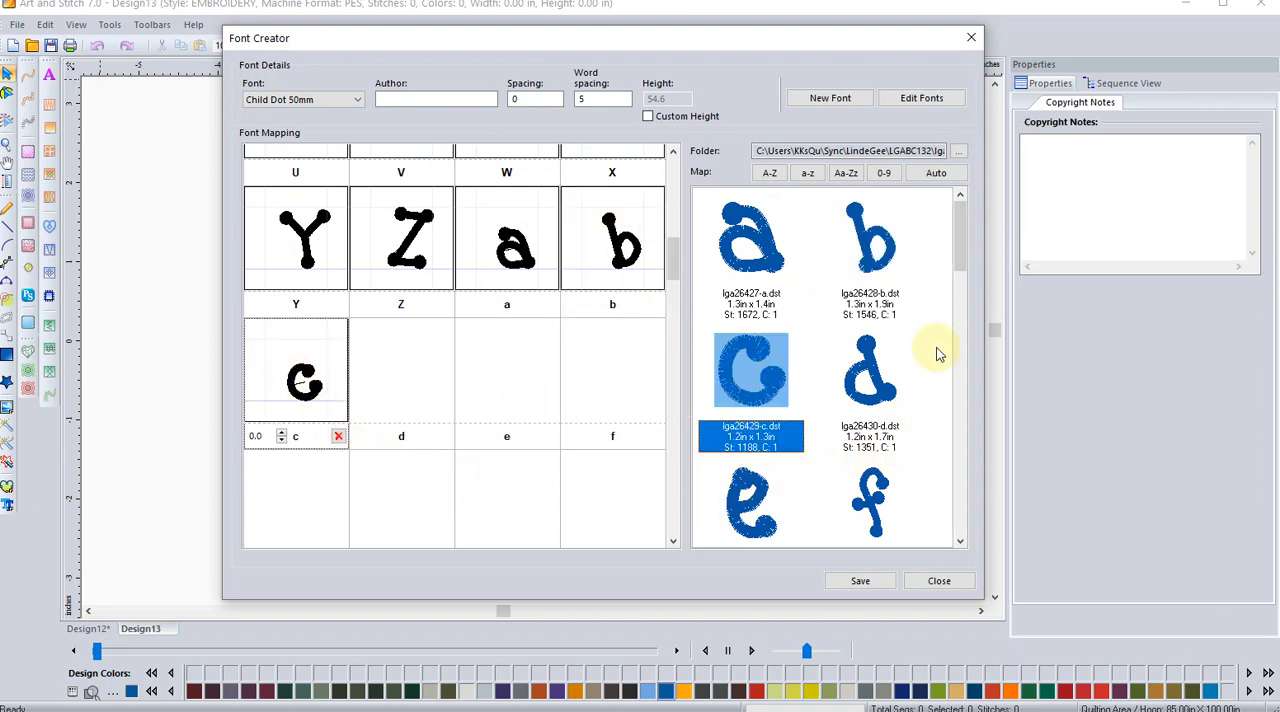
Step: Map the lowercase g design to its slot and lower its vertical offset to -80.5 so its tail drops below the baseline
{"action": "left_click_drag", "start_coordinate": [957, 229], "coordinate": [955, 274]}
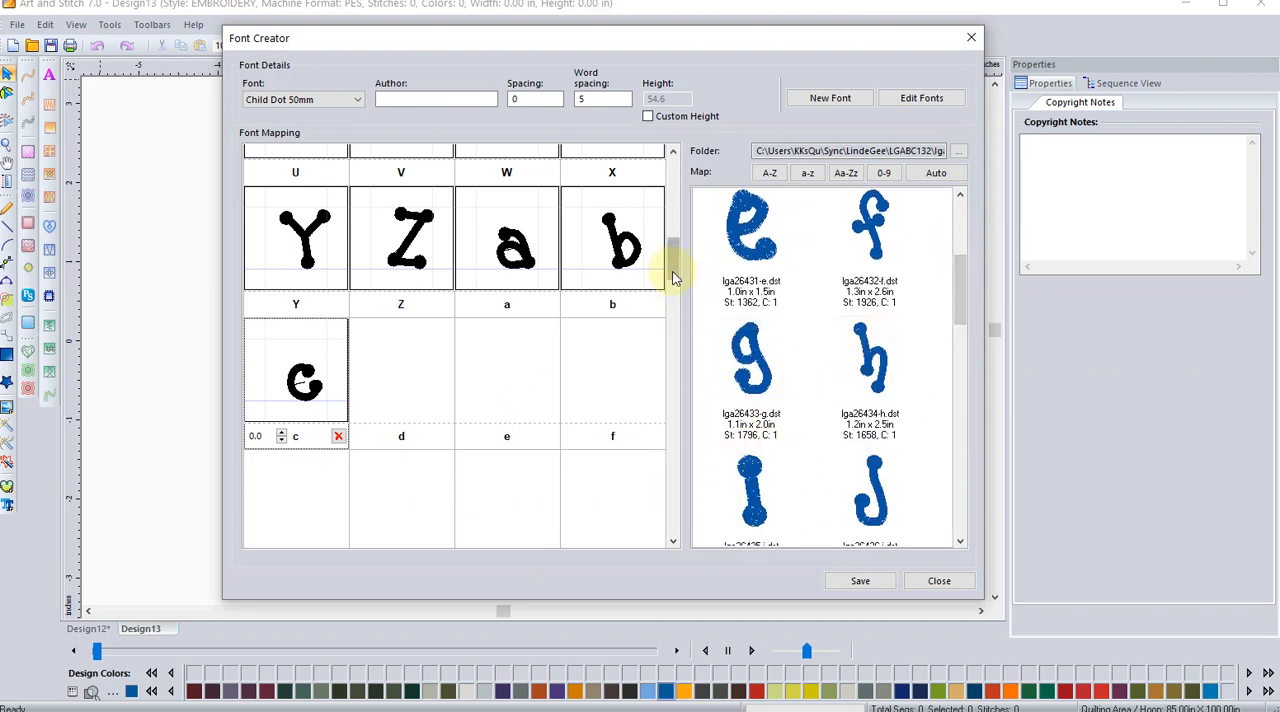
{"action": "left_click_drag", "start_coordinate": [672, 261], "coordinate": [672, 281]}
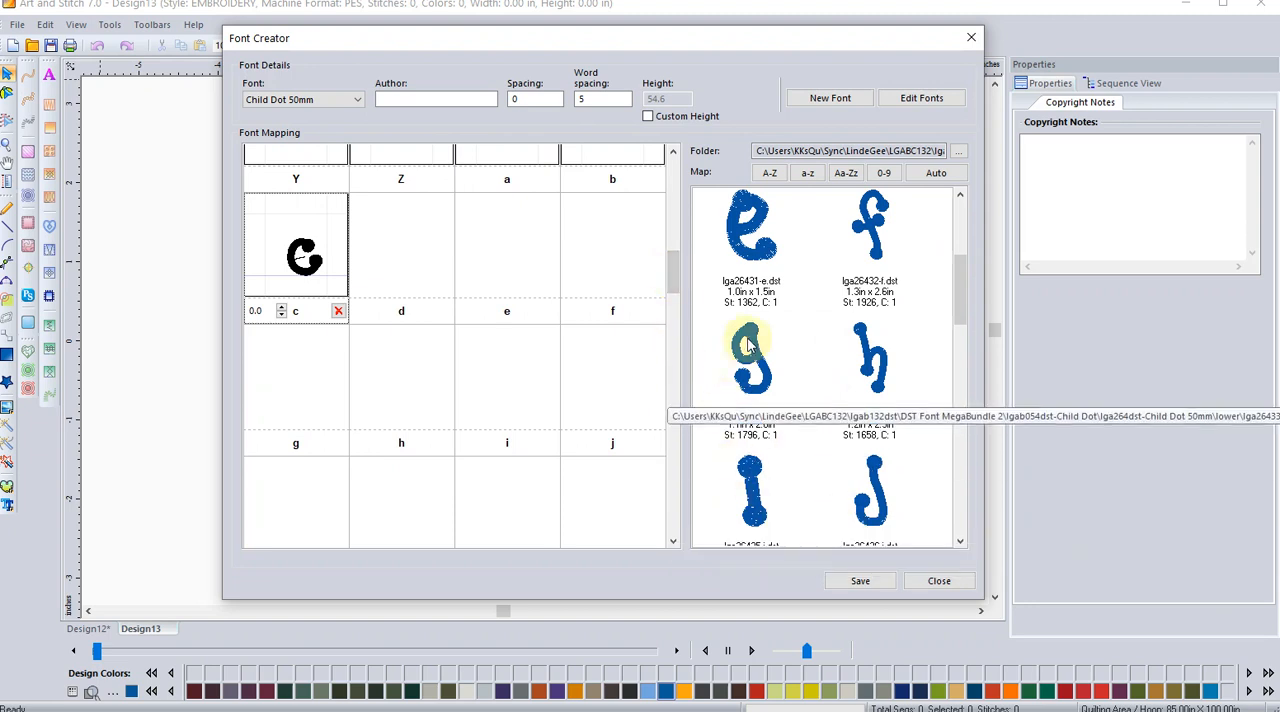
{"action": "left_click_drag", "start_coordinate": [748, 345], "coordinate": [300, 395]}
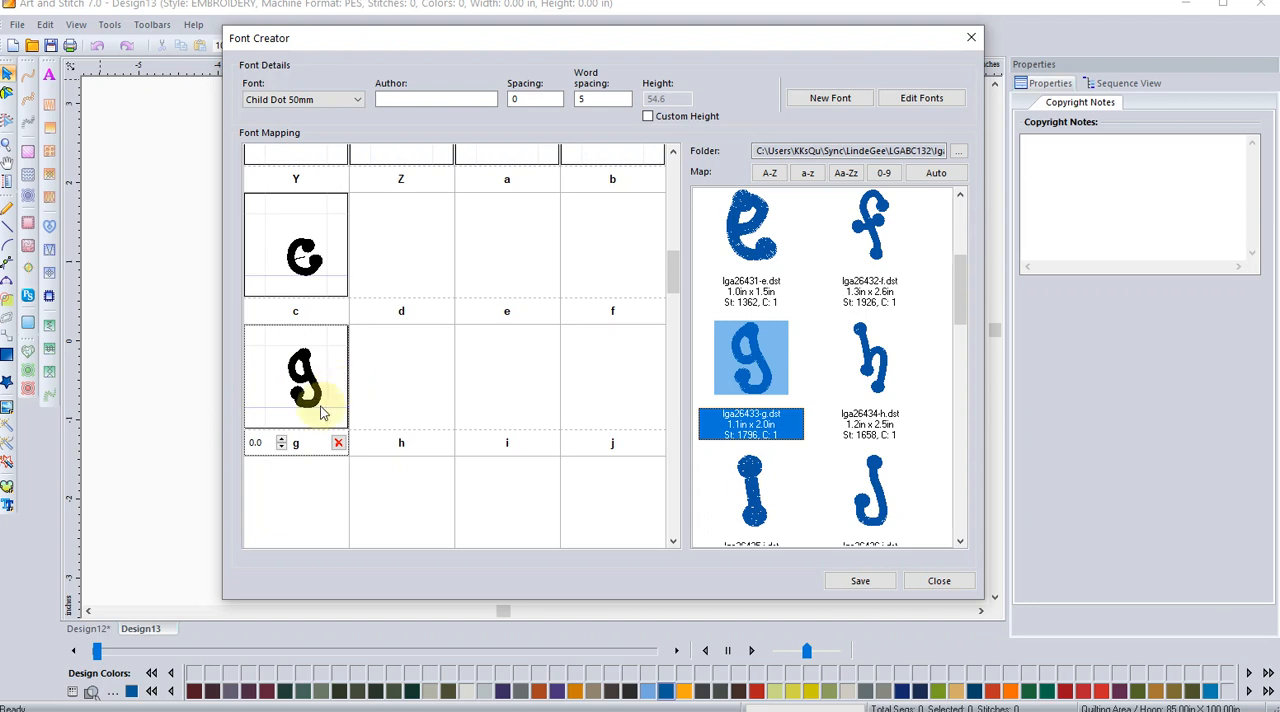
{"action": "left_click", "coordinate": [281, 447]}
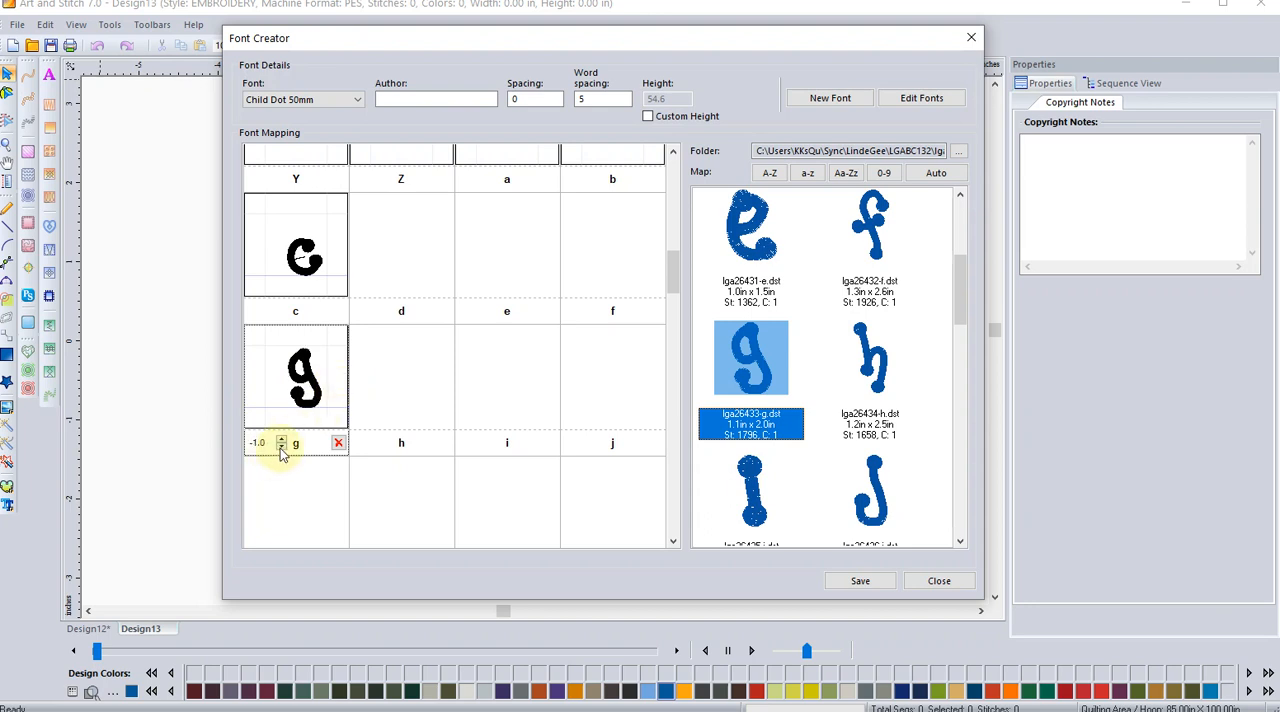
{"action": "left_click_drag", "start_coordinate": [281, 447], "coordinate": [281, 447]}
{"action": "left_click_drag", "start_coordinate": [281, 448], "coordinate": [281, 447]}
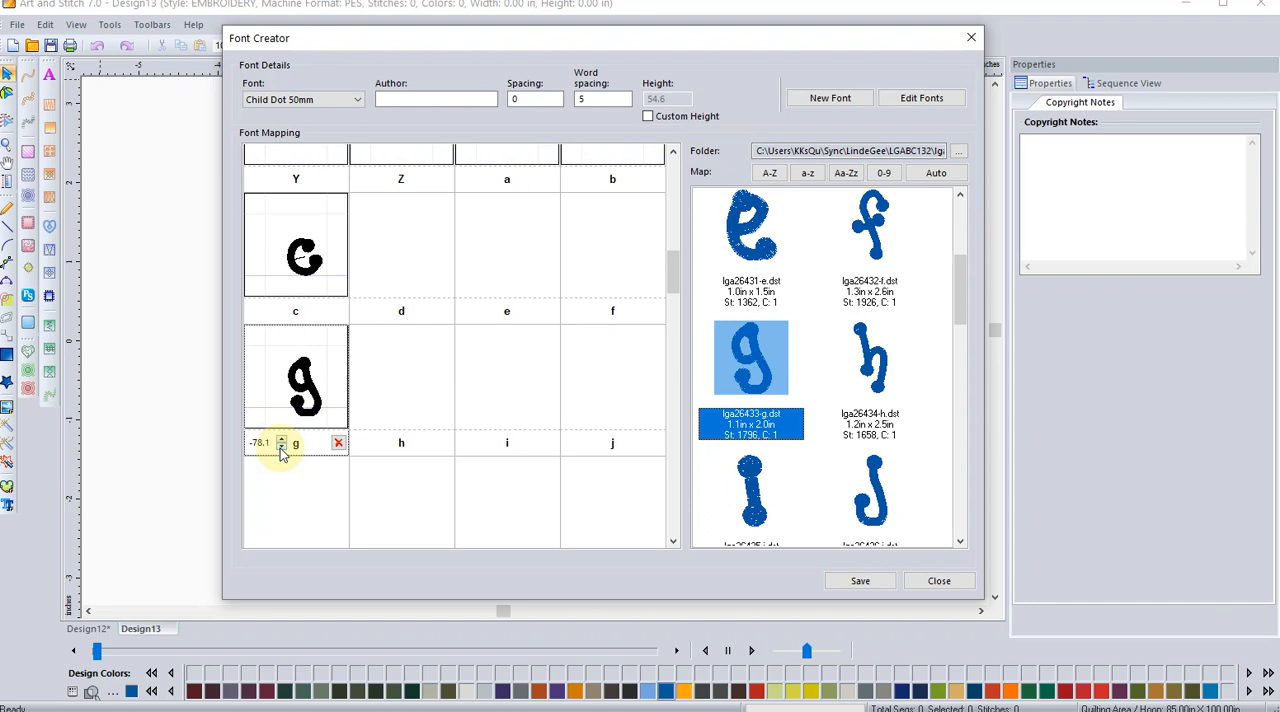
{"action": "left_click", "coordinate": [281, 448]}
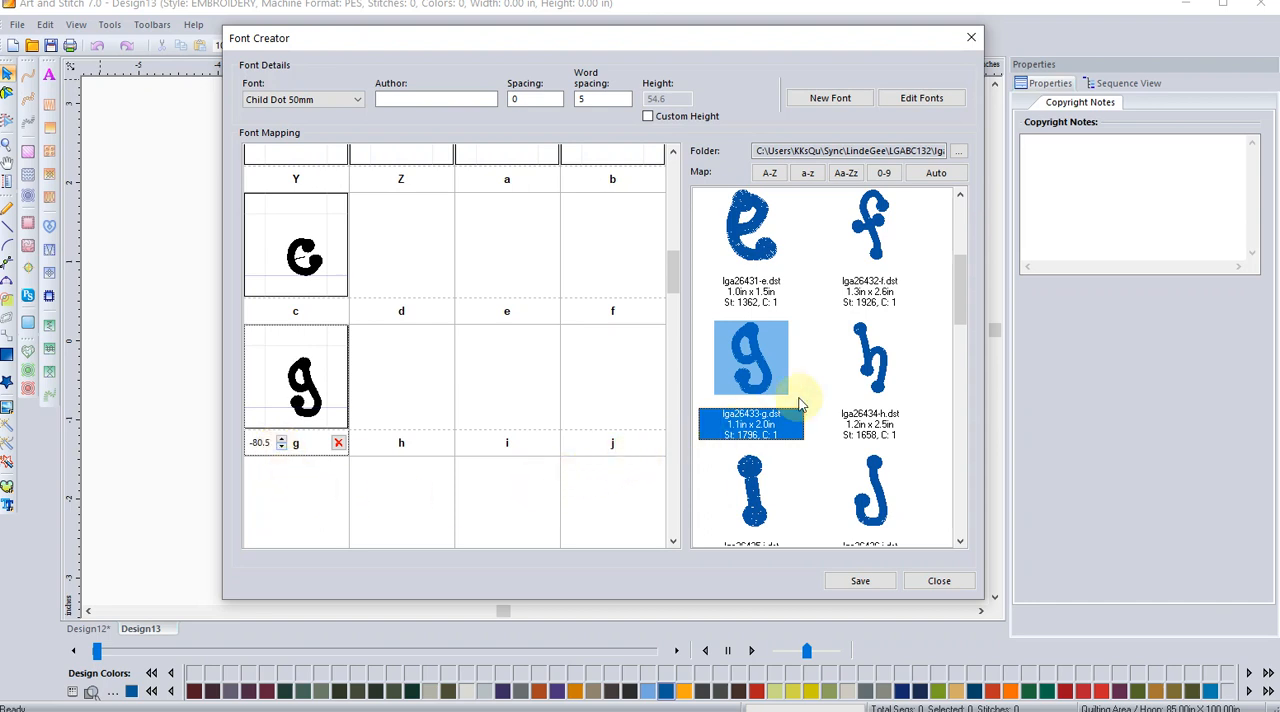
Step: Map the lowercase h design to its slot and lower its vertical offset so its longer leg extends below the baseline
{"action": "left_click_drag", "start_coordinate": [870, 370], "coordinate": [398, 390]}
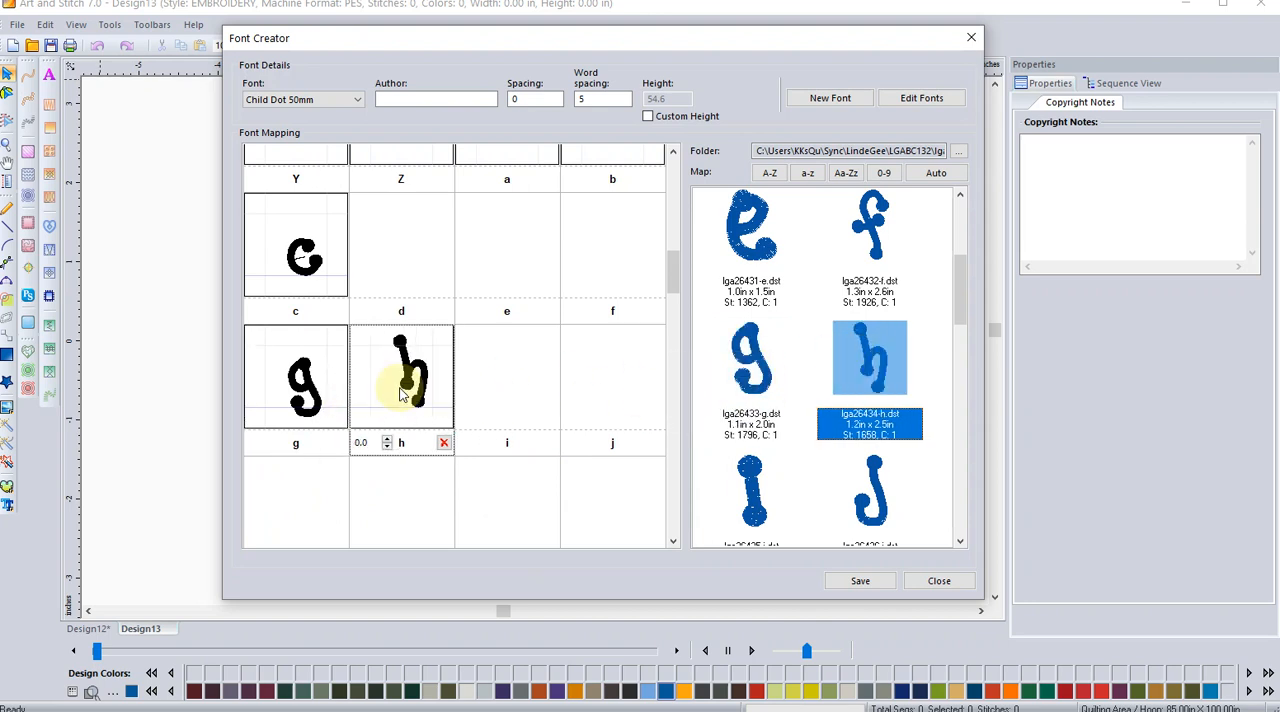
{"action": "left_click", "coordinate": [391, 448]}
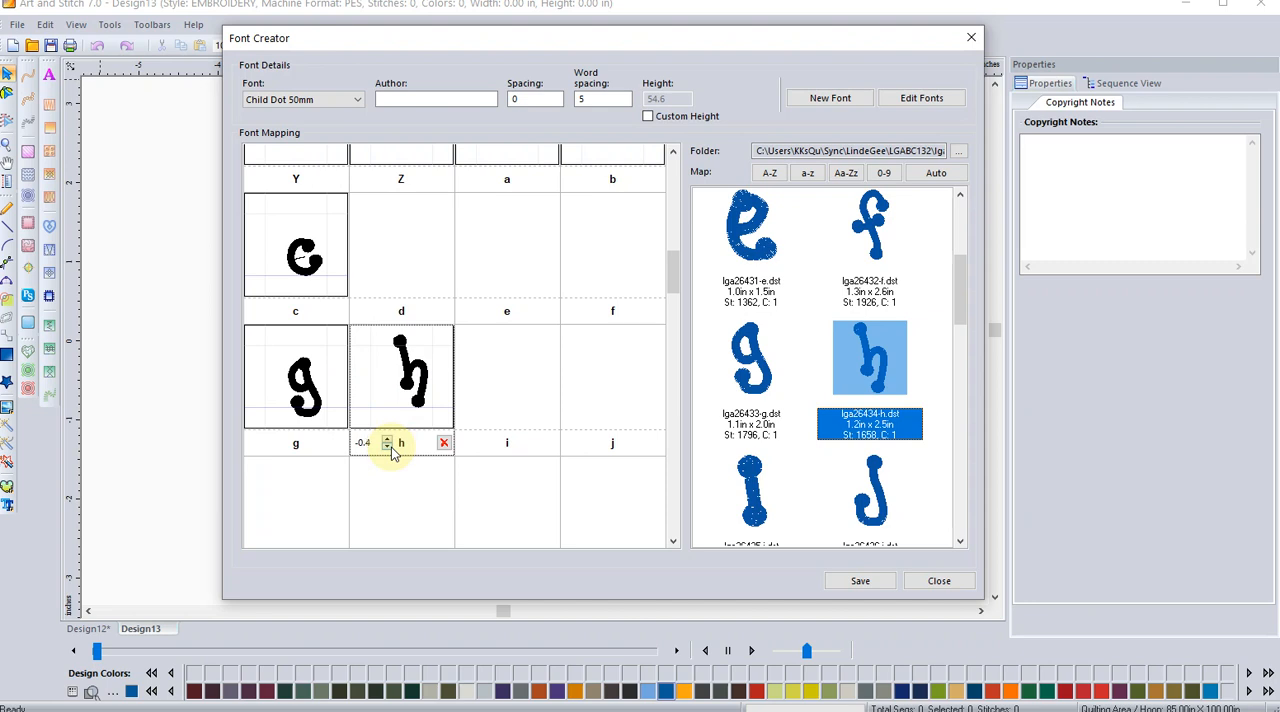
{"action": "left_click_drag", "start_coordinate": [391, 448], "coordinate": [391, 451]}
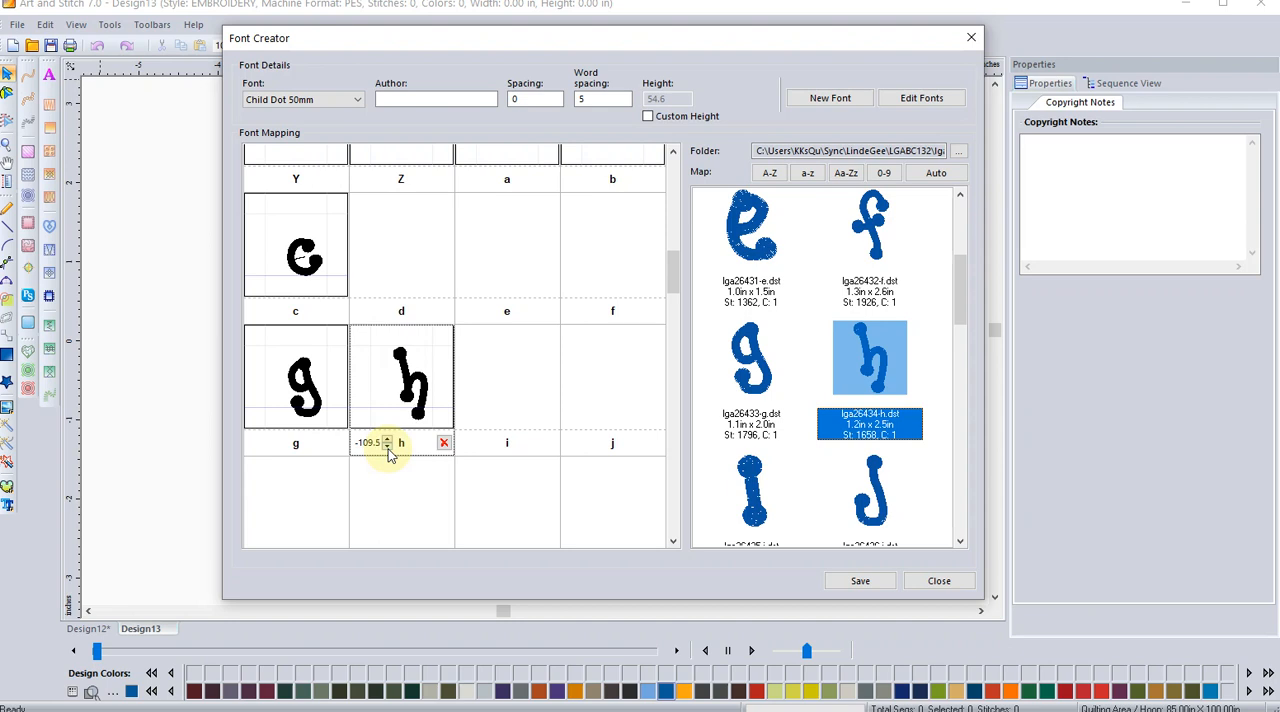
{"action": "left_click", "coordinate": [387, 446]}
{"action": "left_click", "coordinate": [387, 446]}
{"action": "left_click", "coordinate": [387, 446]}
Step: Lower the vertical offset of the mapped lowercase g further to -132.0
{"action": "left_click", "coordinate": [302, 400]}
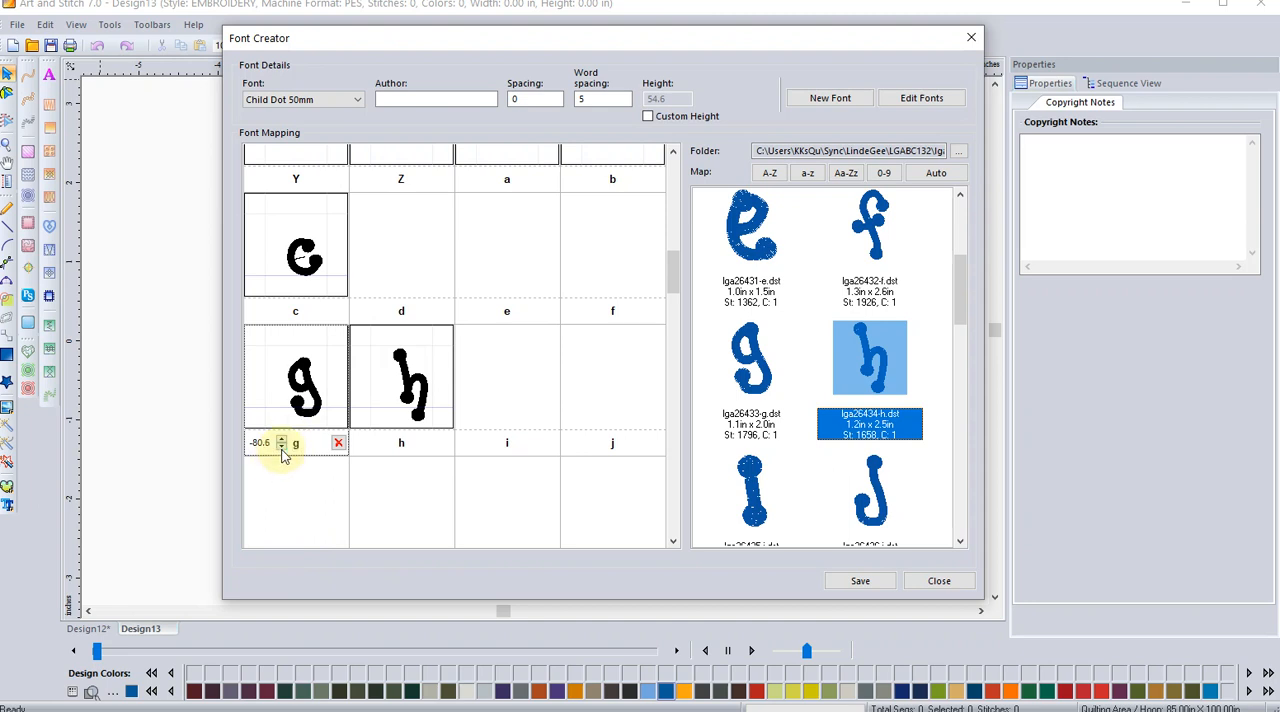
{"action": "left_click", "coordinate": [281, 447]}
{"action": "left_click", "coordinate": [281, 447]}
{"action": "left_click", "coordinate": [281, 447]}
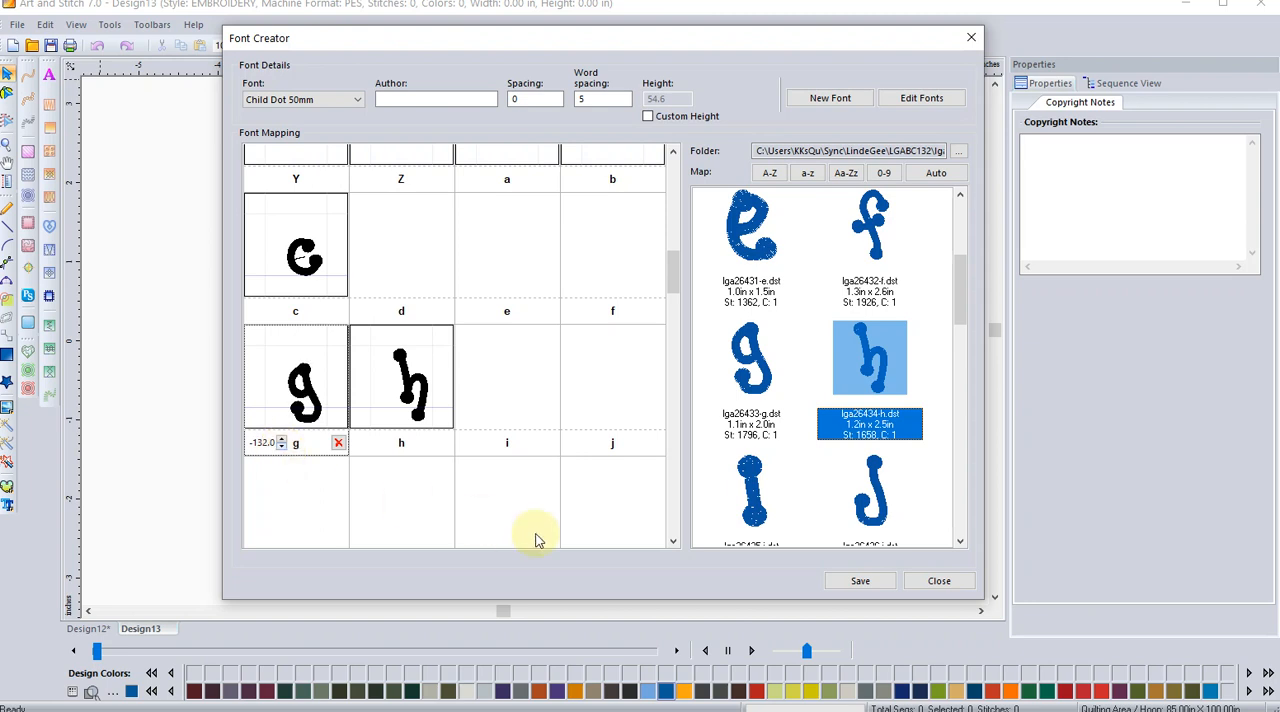
Step: Map the lowercase j and i designs to their matching letter slots
{"action": "left_click_drag", "start_coordinate": [872, 484], "coordinate": [611, 365]}
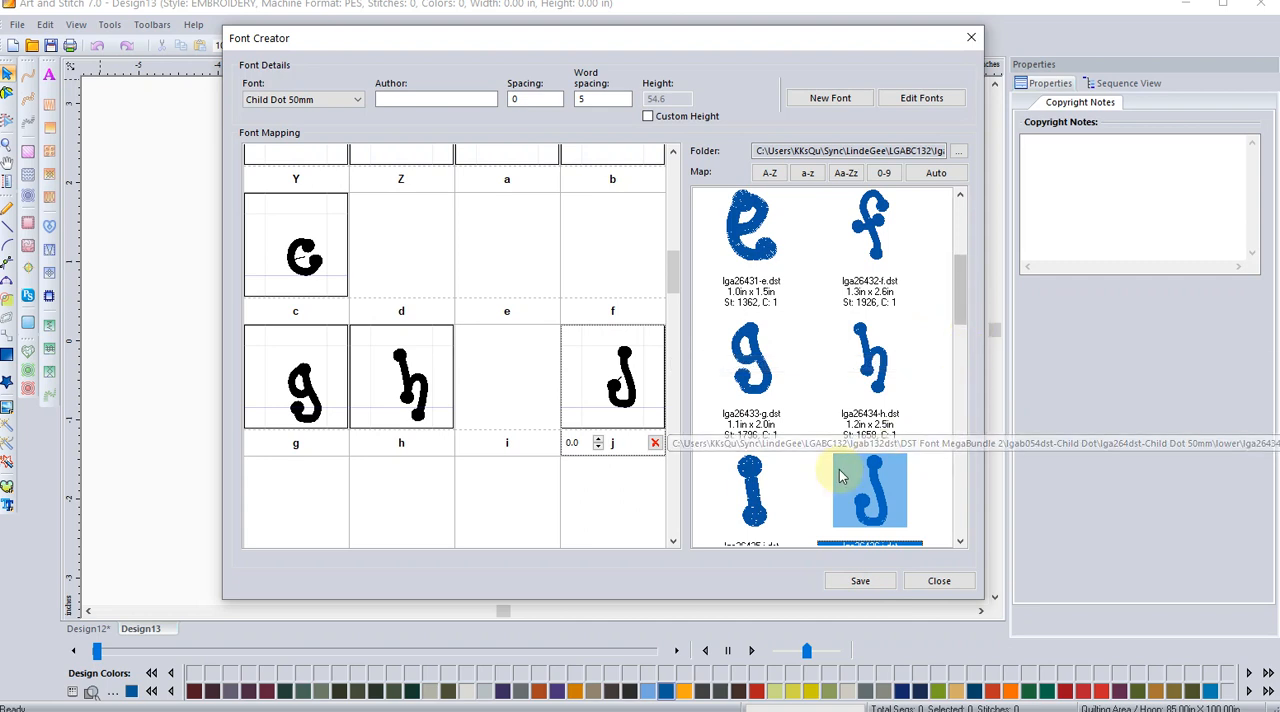
{"action": "left_click", "coordinate": [751, 516]}
{"action": "left_click_drag", "start_coordinate": [751, 516], "coordinate": [505, 378]}
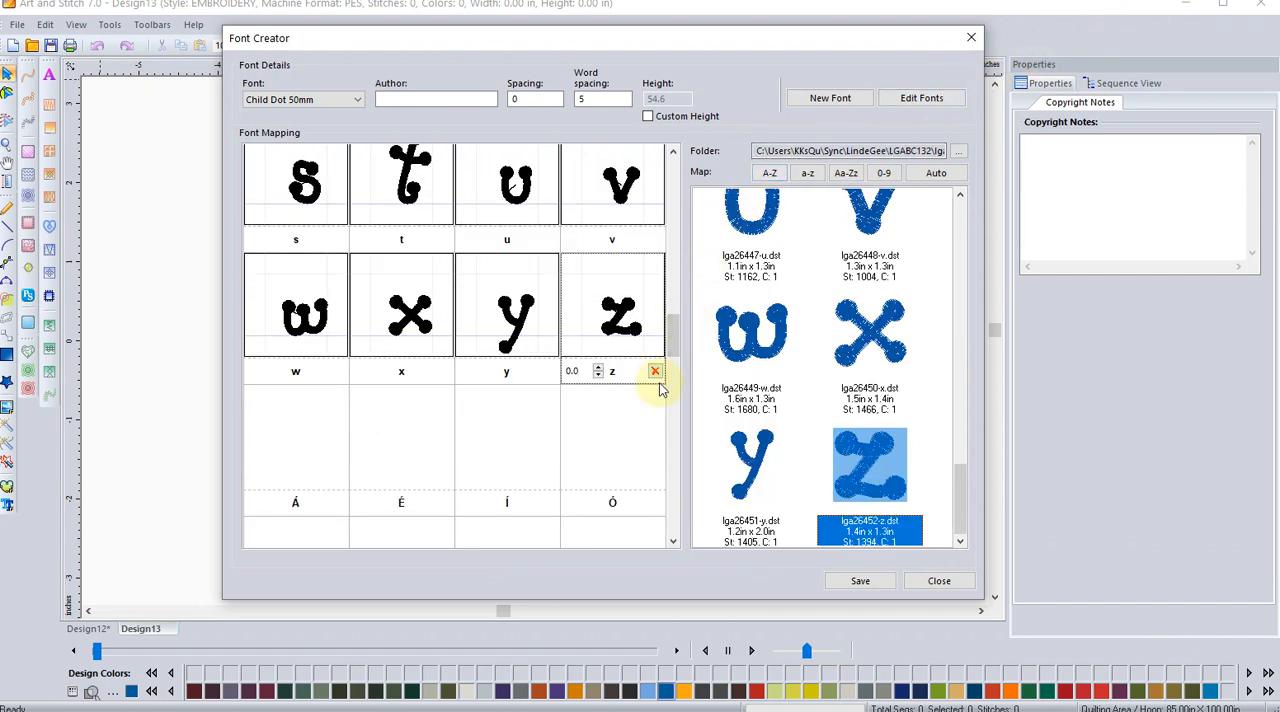
Step: Review the mapped letters and the accented character slots throughout the font mapping grid
{"action": "scroll", "coordinate": [674, 300], "scroll_direction": "up", "scroll_amount": 2}
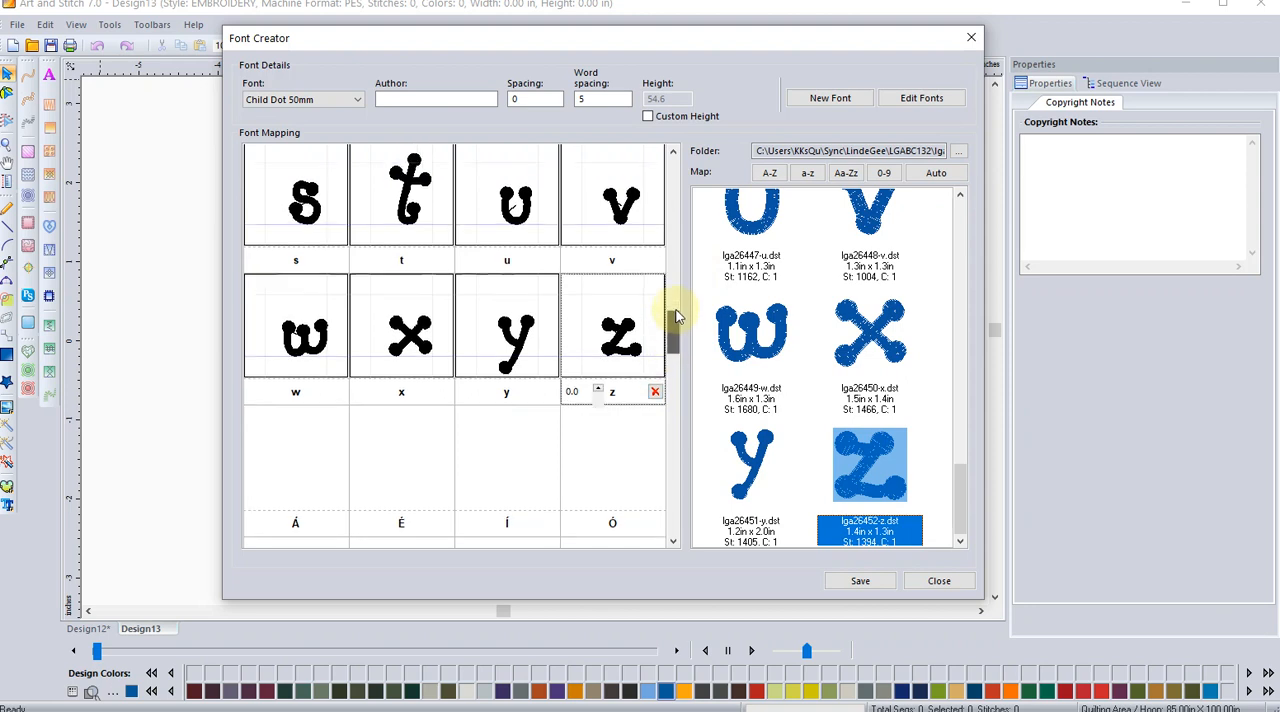
{"action": "scroll", "coordinate": [677, 300], "scroll_direction": "up", "scroll_amount": 3}
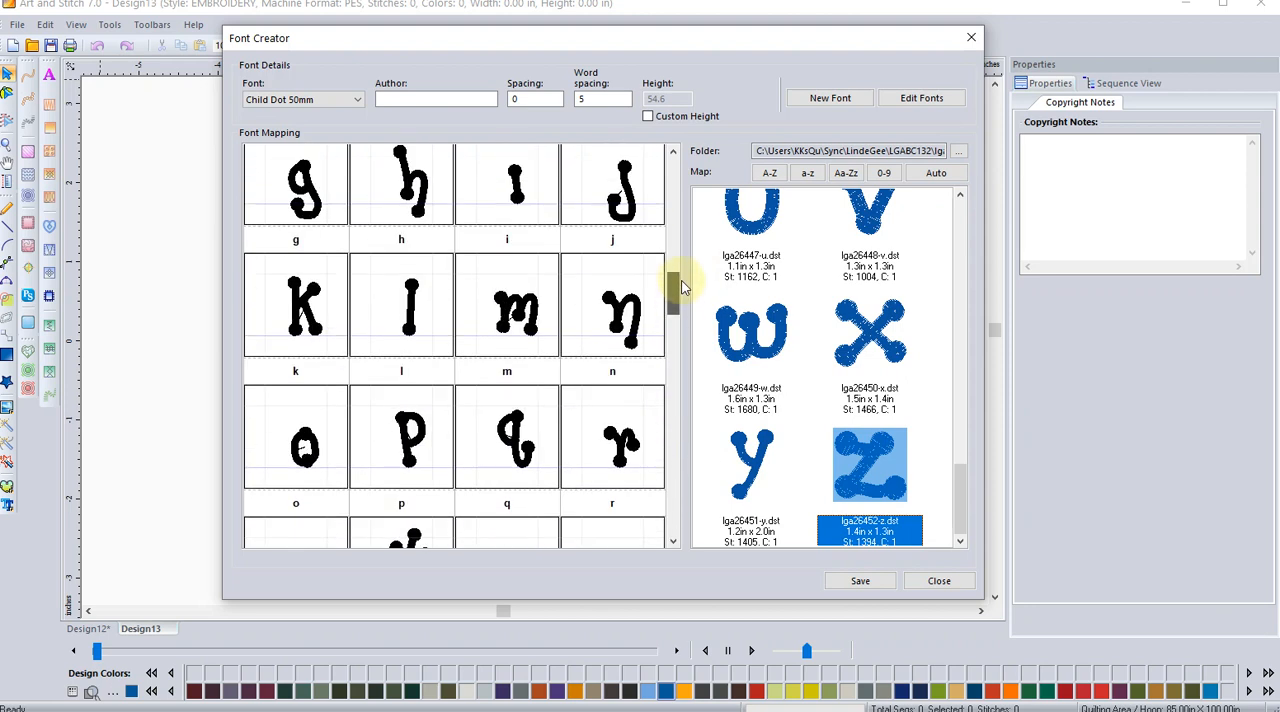
{"action": "left_click", "coordinate": [399, 438]}
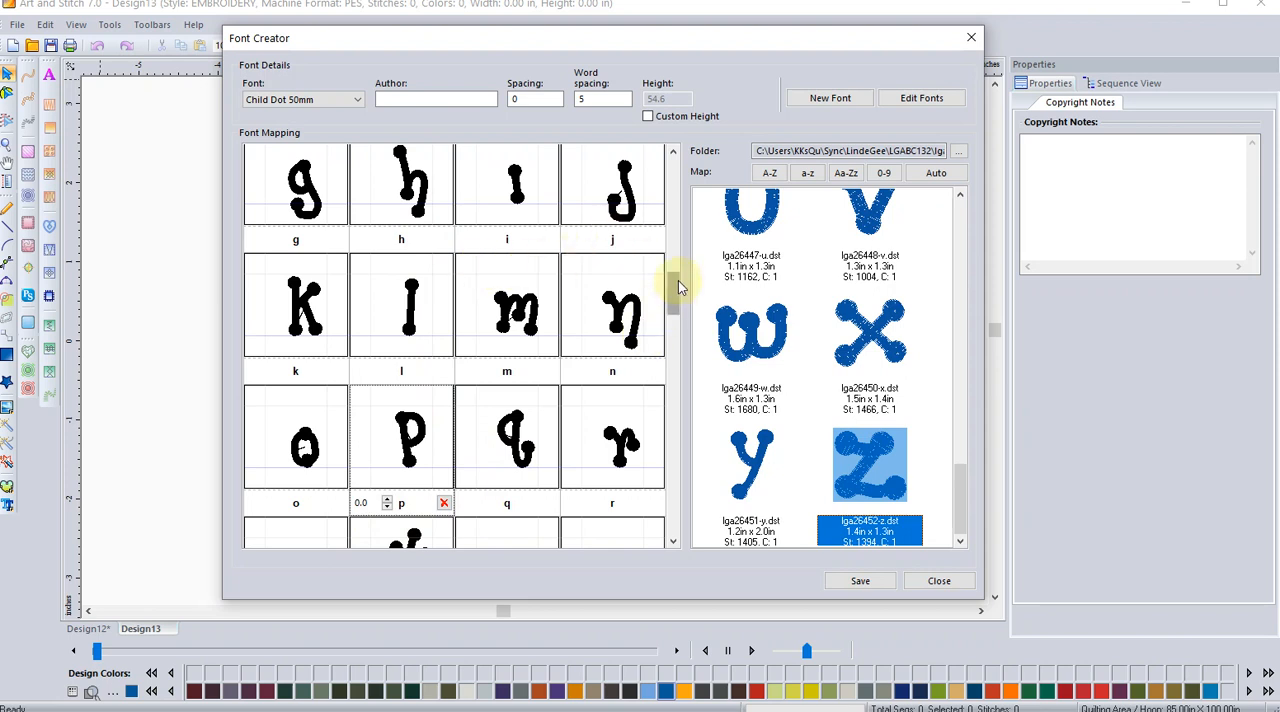
{"action": "left_click_drag", "start_coordinate": [678, 280], "coordinate": [685, 314]}
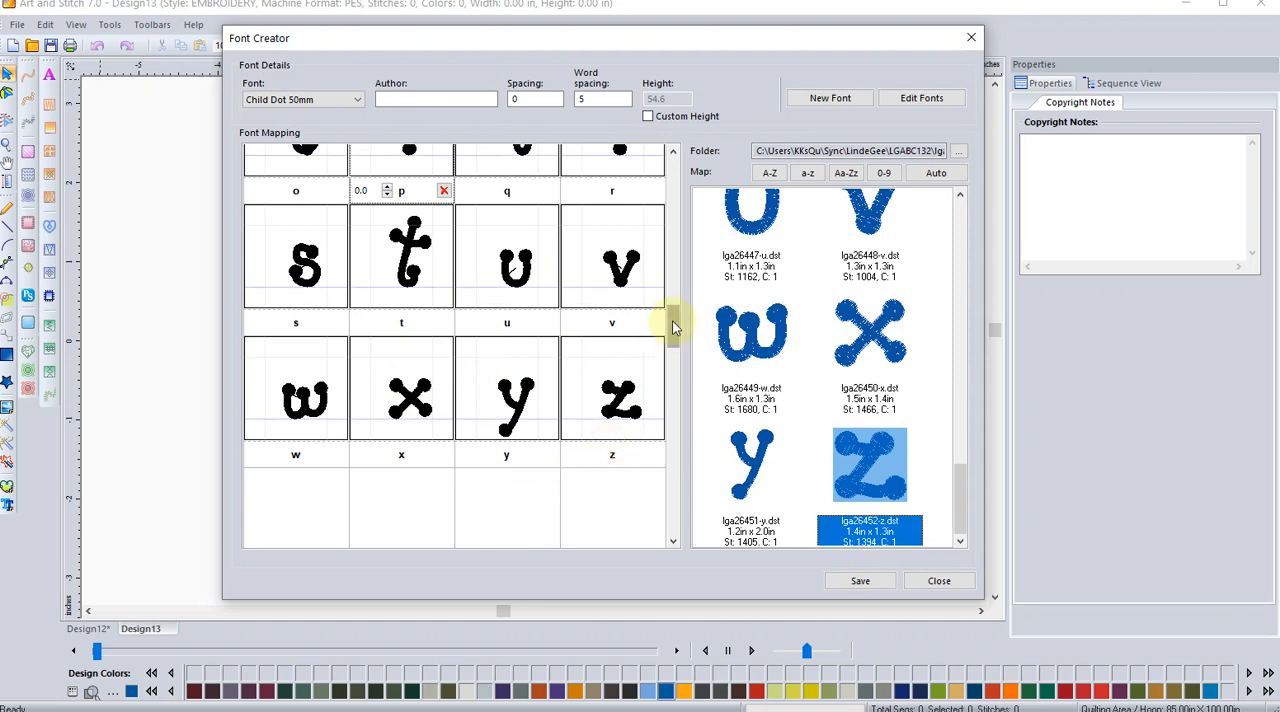
{"action": "left_click_drag", "start_coordinate": [672, 324], "coordinate": [672, 368]}
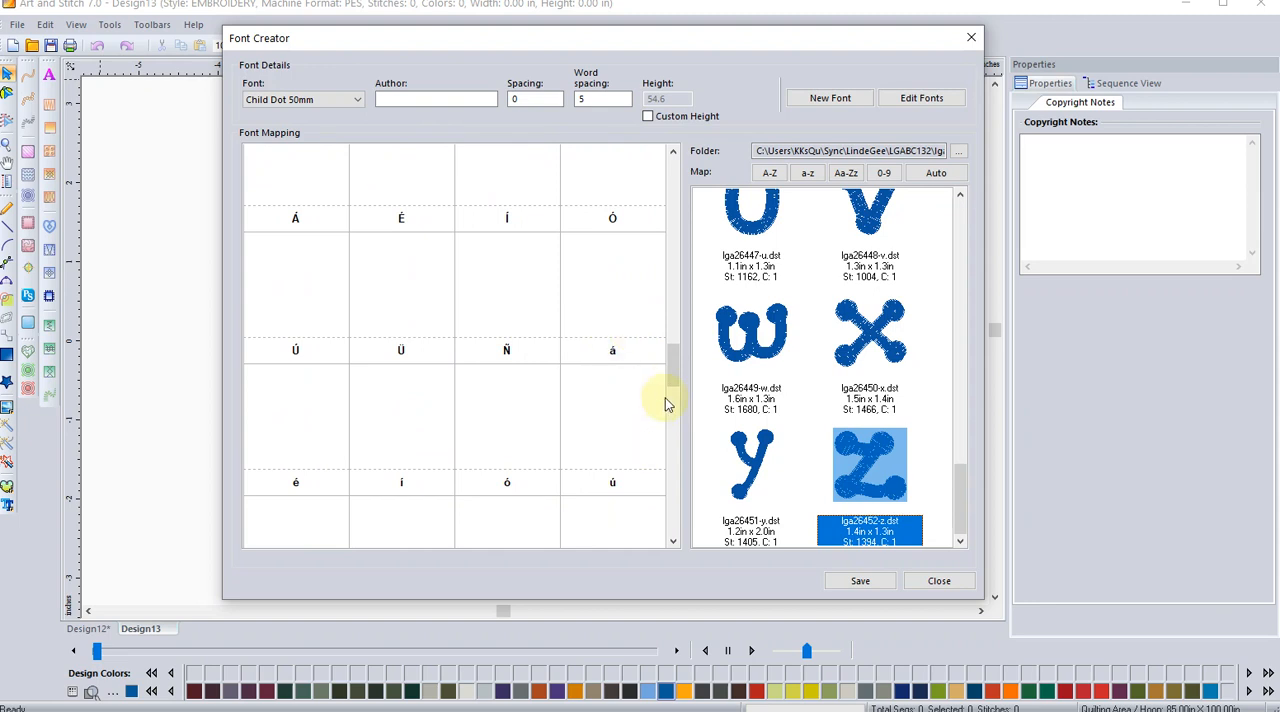
{"action": "left_click_drag", "start_coordinate": [675, 363], "coordinate": [685, 272]}
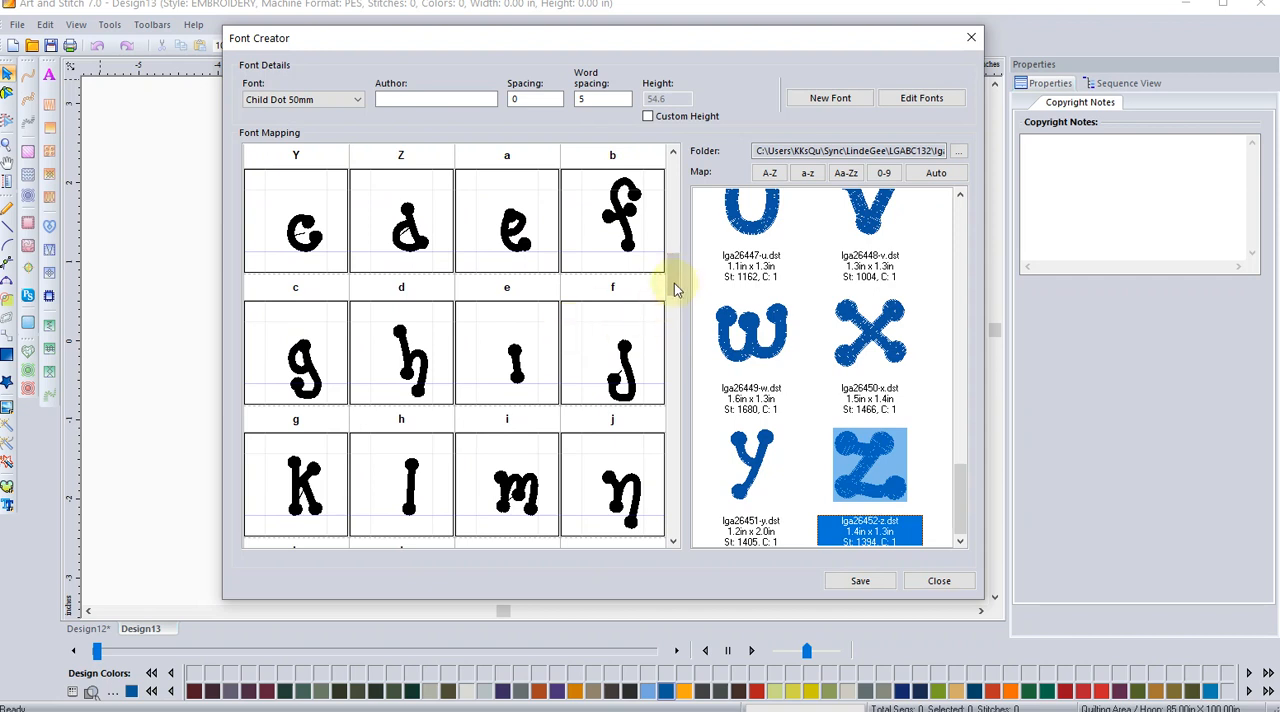
{"action": "left_click_drag", "start_coordinate": [676, 285], "coordinate": [678, 185]}
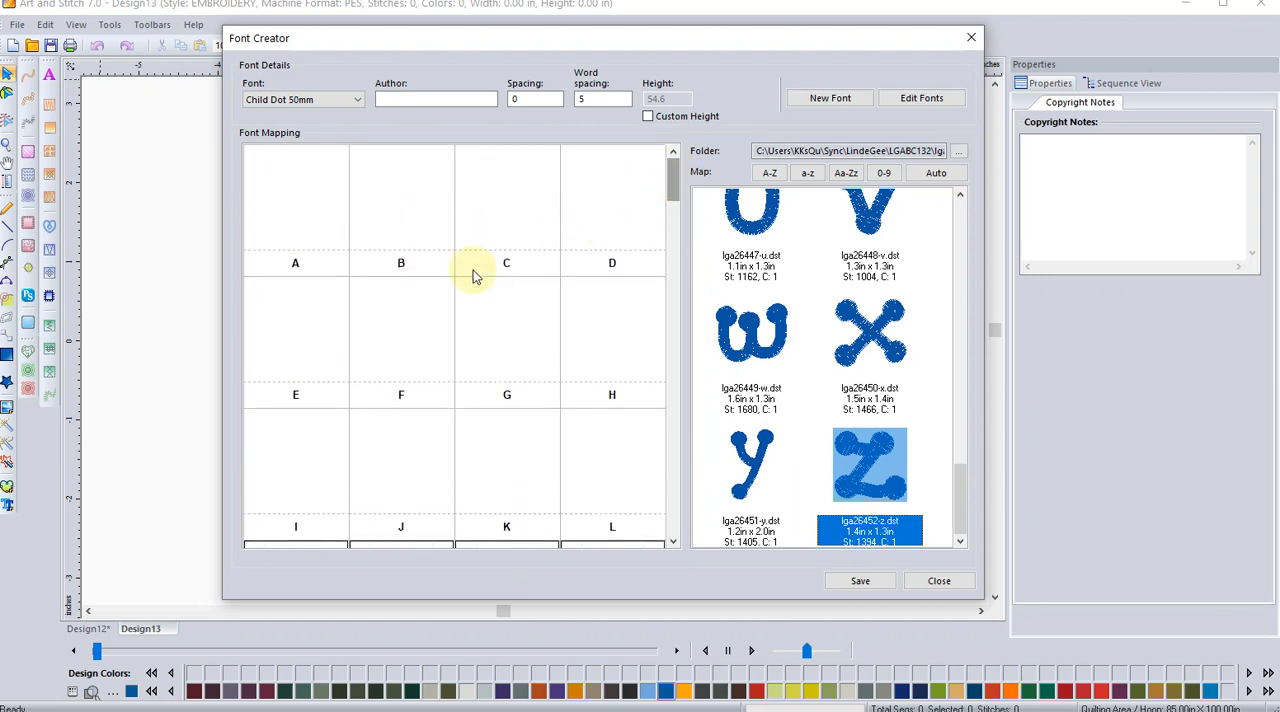
Step: Enter the designer's name as the font's author
{"action": "left_click", "coordinate": [407, 99]}
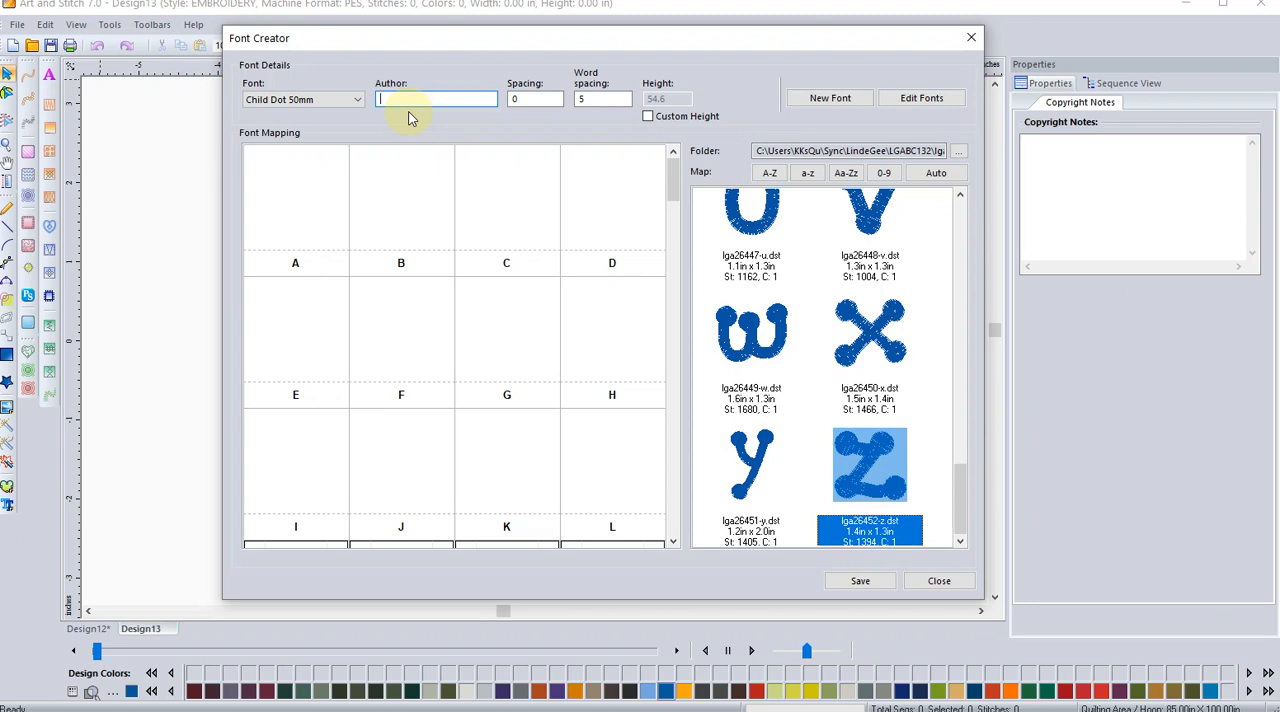
{"action": "type", "text": "Lindee G"}
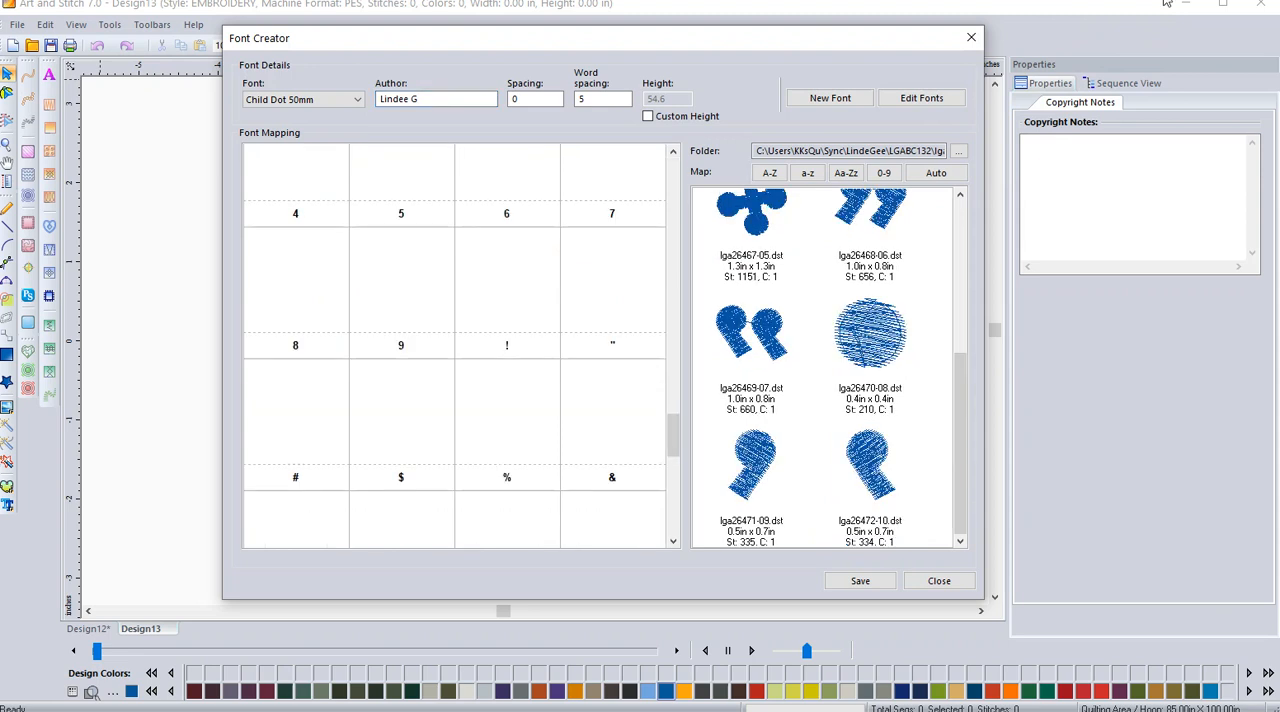
Step: Map the quotation mark design lga26469-07.dst to the double-quote slot and raise its vertical offset to 280.0
{"action": "left_click", "coordinate": [735, 343]}
{"action": "left_click_drag", "start_coordinate": [735, 343], "coordinate": [609, 272]}
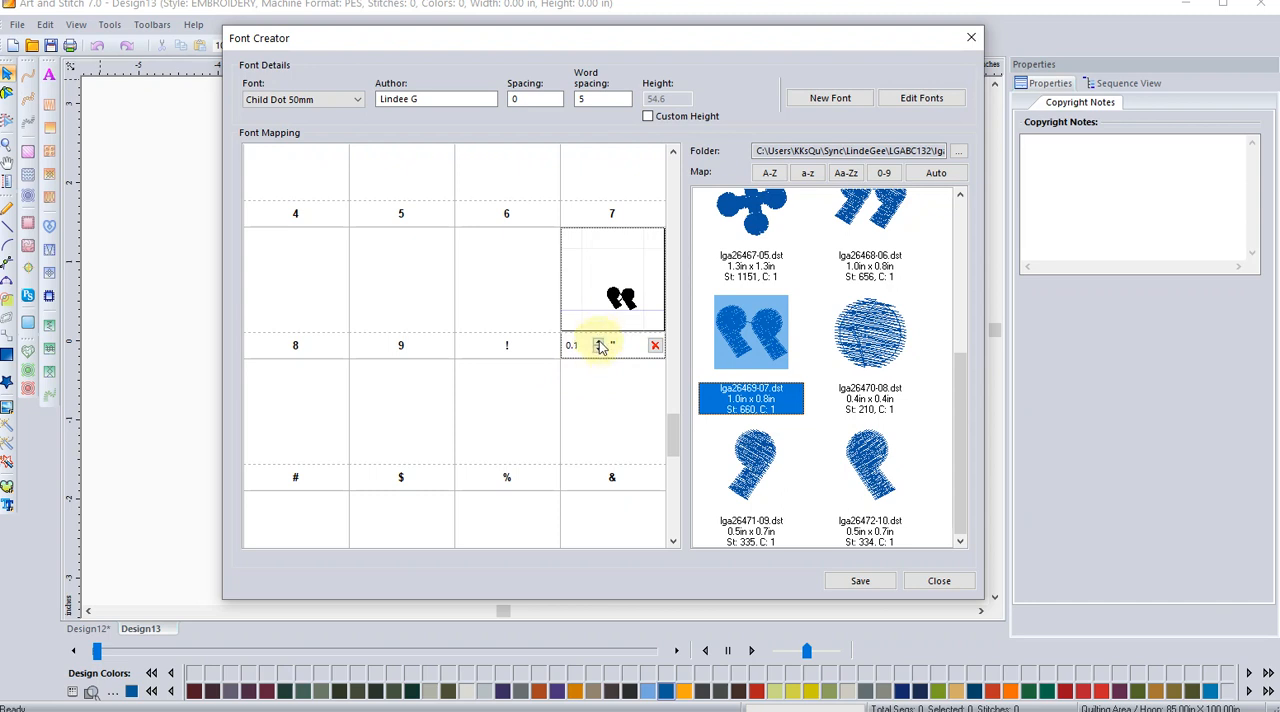
{"action": "left_click", "coordinate": [598, 342]}
{"action": "left_click", "coordinate": [598, 343]}
{"action": "left_click", "coordinate": [598, 343]}
{"action": "left_click", "coordinate": [598, 343]}
{"action": "left_click", "coordinate": [598, 343]}
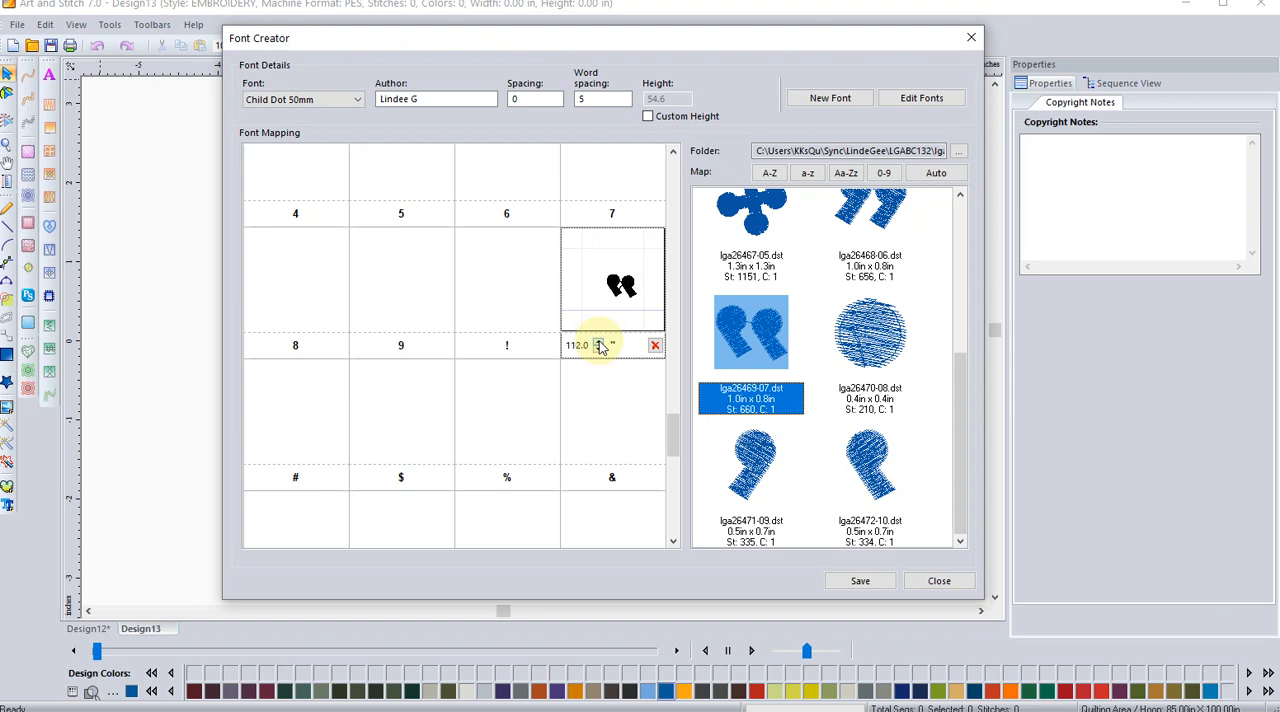
{"action": "left_click", "coordinate": [598, 343]}
{"action": "left_click", "coordinate": [598, 343]}
{"action": "left_click", "coordinate": [598, 343]}
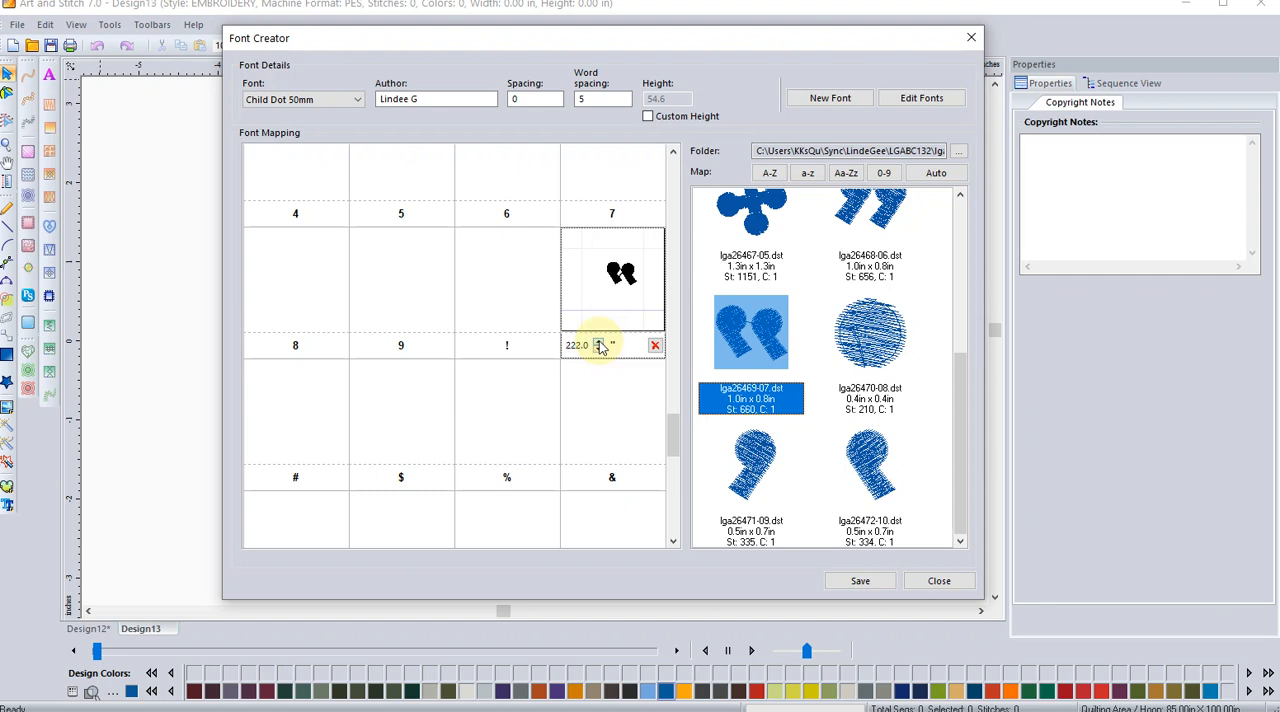
{"action": "left_click", "coordinate": [598, 344]}
{"action": "left_click", "coordinate": [598, 344]}
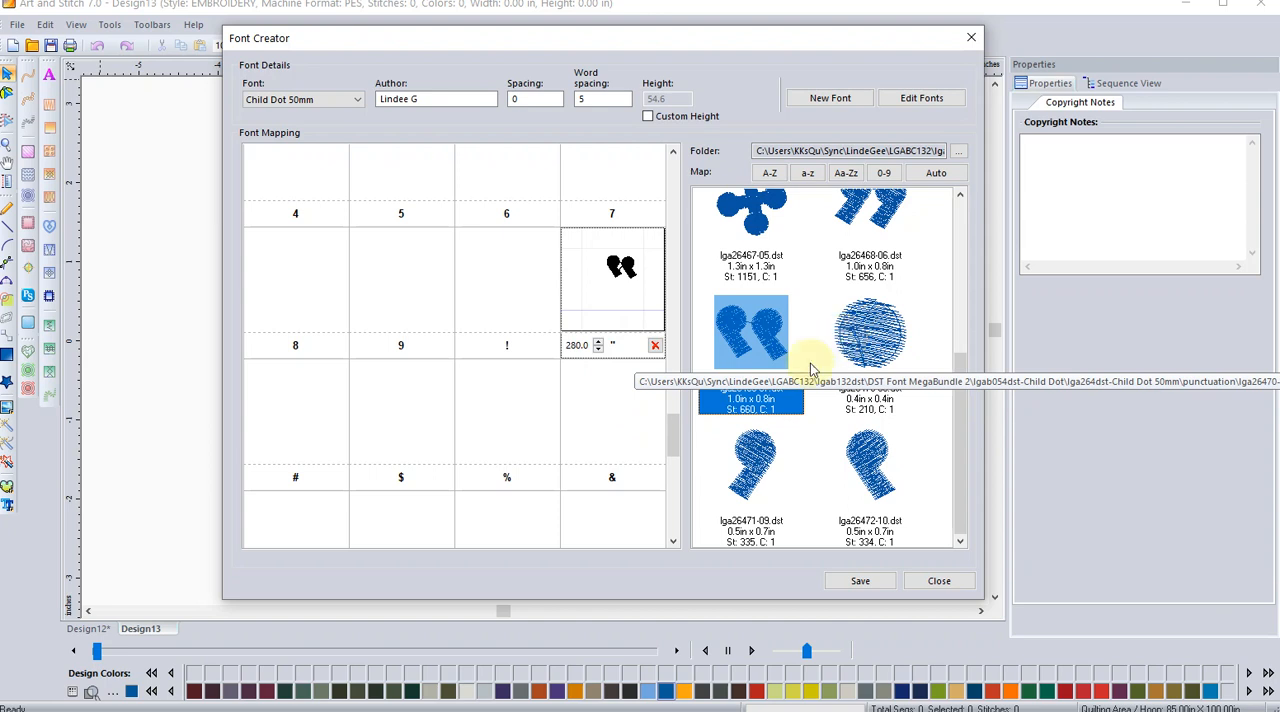
Step: Map the round dot design lga26470-08.dst to the comma slot
{"action": "left_click", "coordinate": [673, 530]}
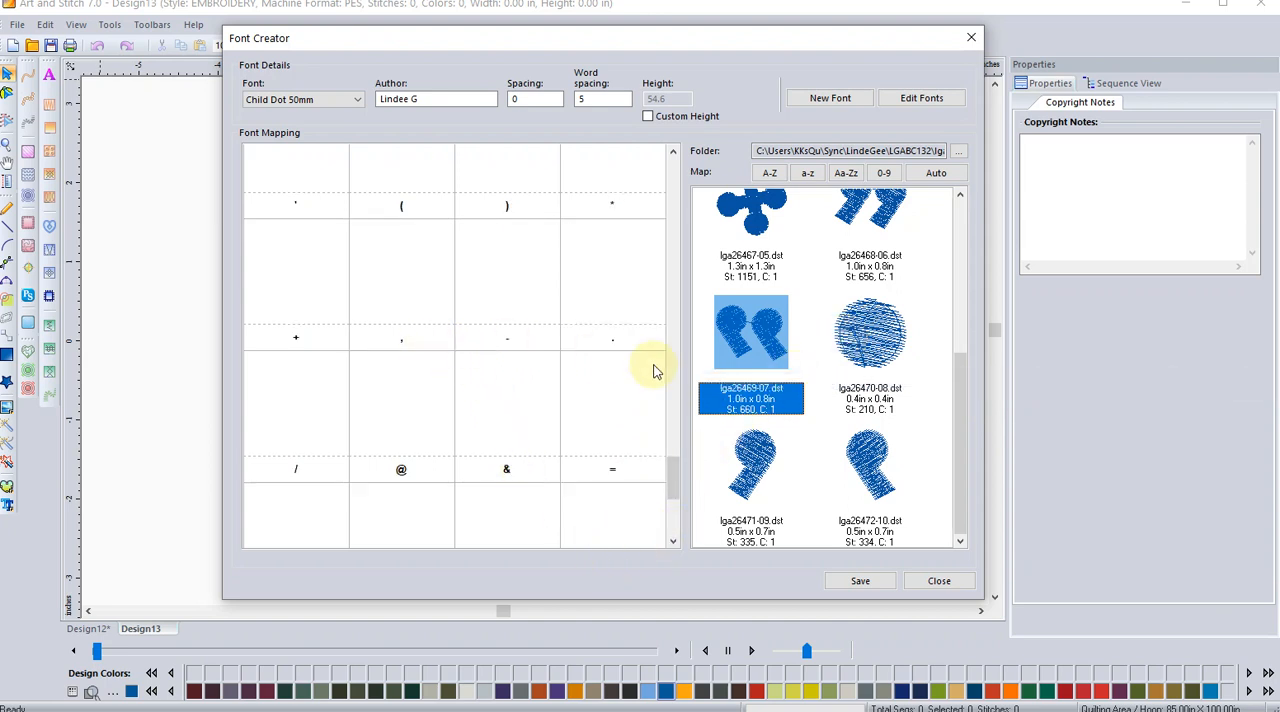
{"action": "left_click_drag", "start_coordinate": [870, 332], "coordinate": [400, 308]}
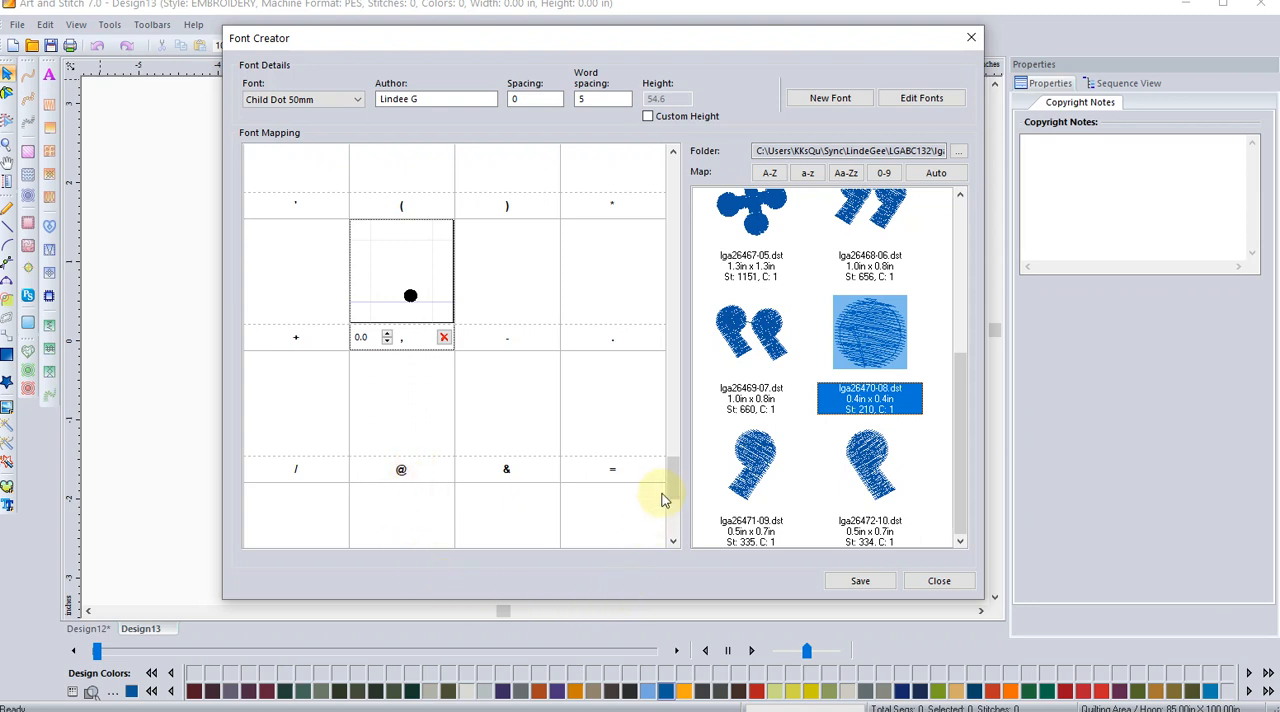
Step: Save the Child Dot 50mm font and close Font Creator
{"action": "mouse_move", "coordinate": [674, 465]}
{"action": "left_mouse_down"}
{"action": "mouse_move", "coordinate": [674, 500]}
{"action": "mouse_move", "coordinate": [681, 238]}
{"action": "left_mouse_up"}
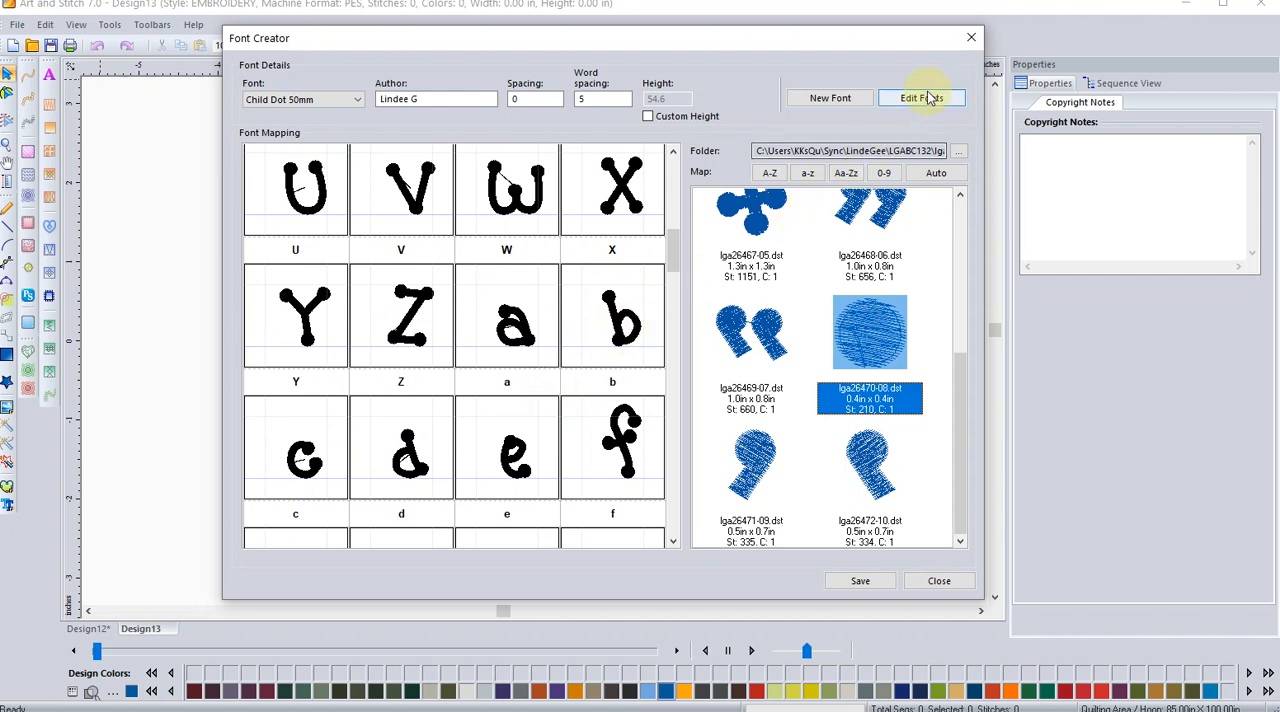
{"action": "left_click", "coordinate": [864, 581]}
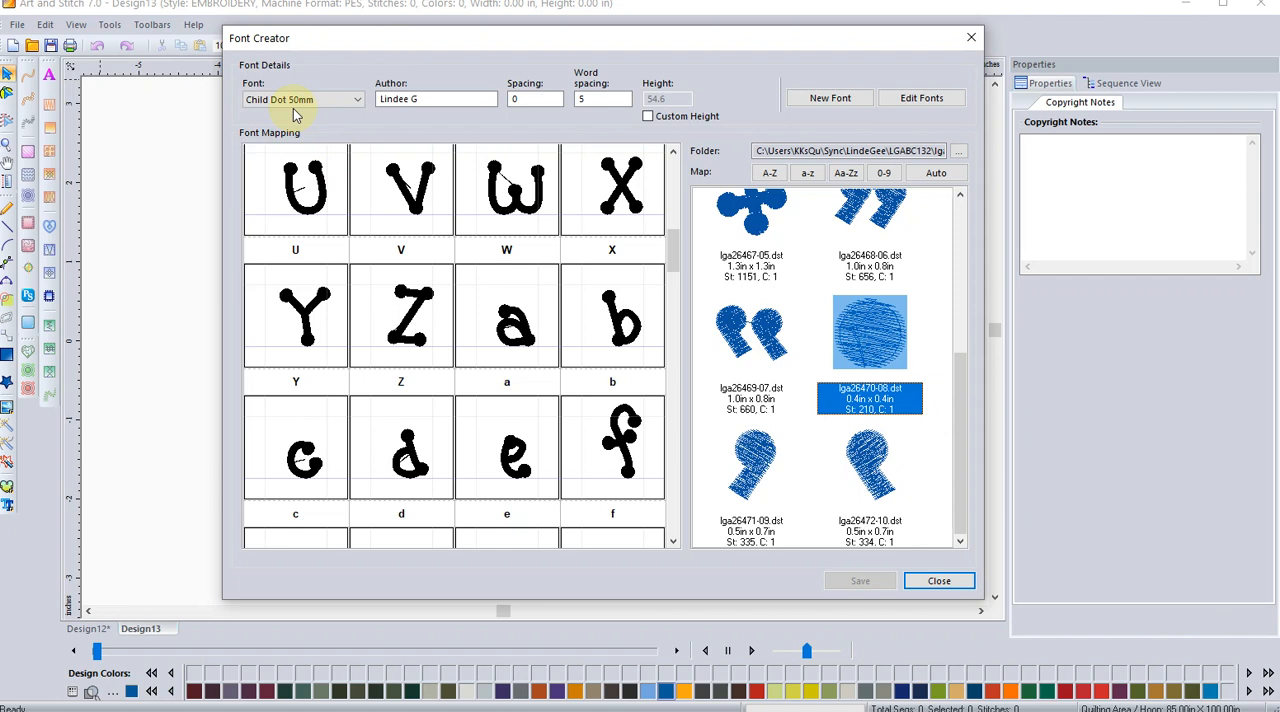
{"action": "left_click", "coordinate": [938, 583]}
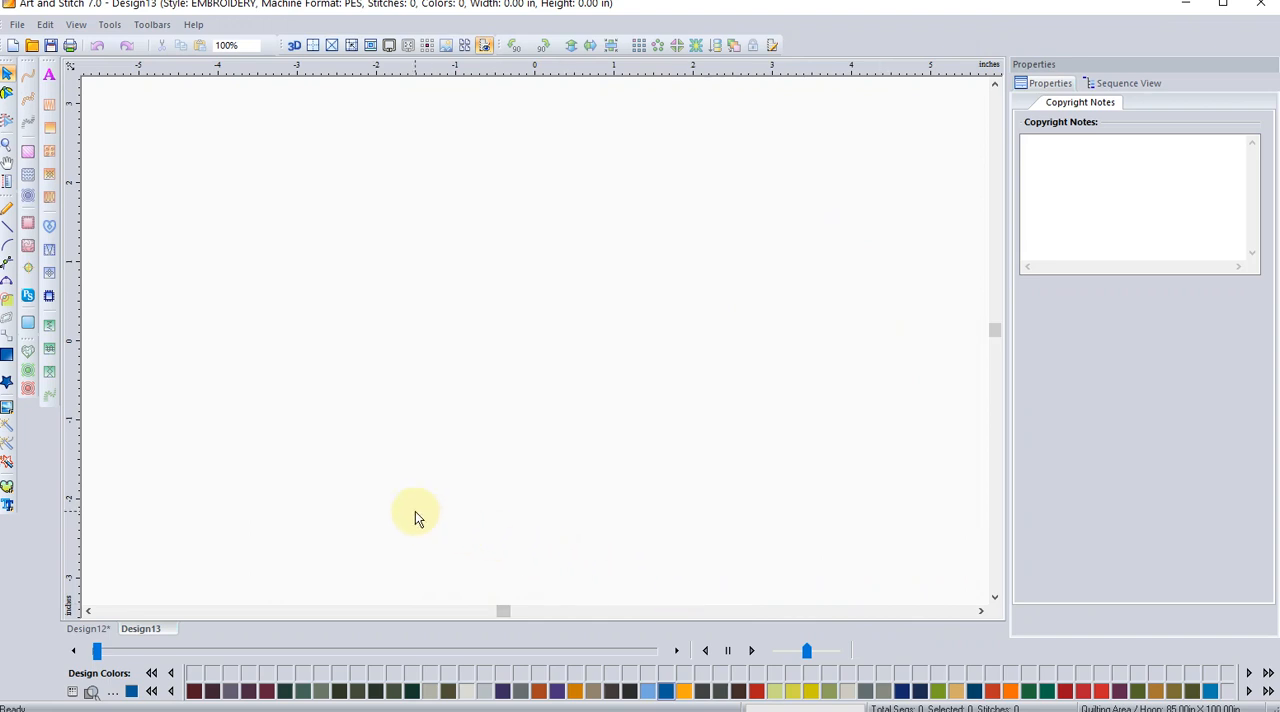
Step: Place a default text object in the upper part of the design and apply the Child Dot 50mm font to it
{"action": "left_click", "coordinate": [50, 78]}
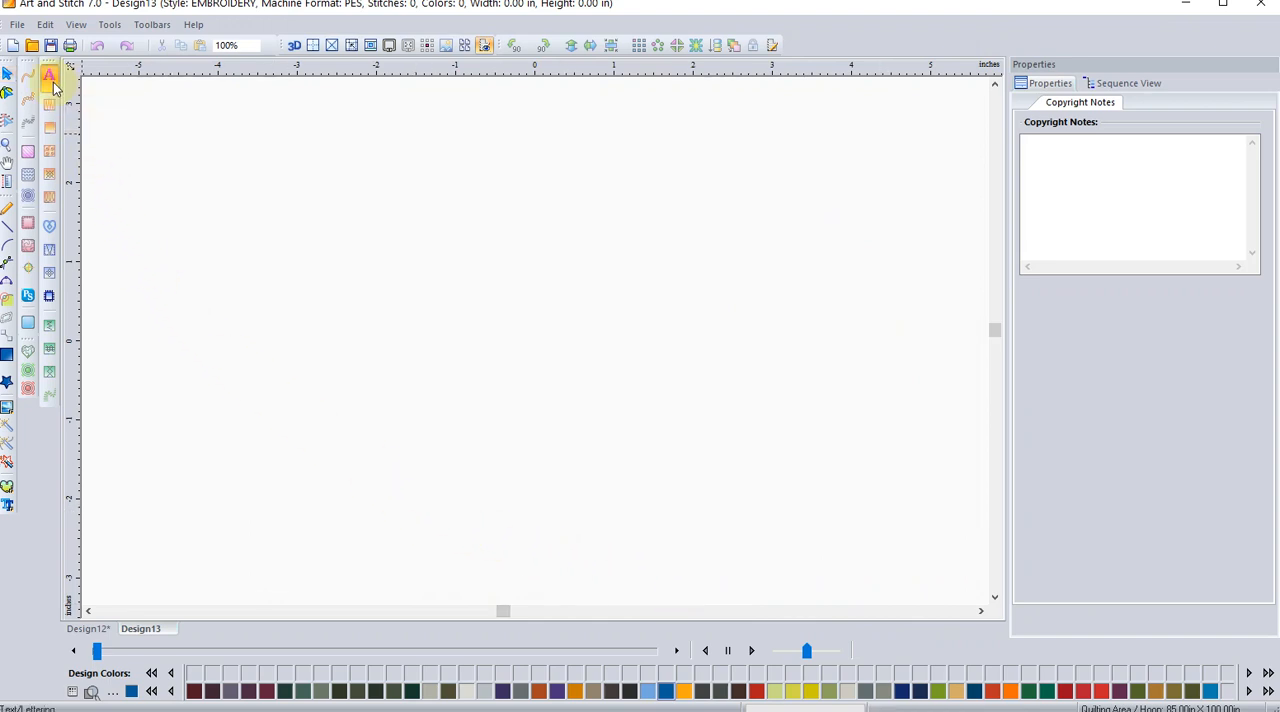
{"action": "left_click", "coordinate": [272, 286]}
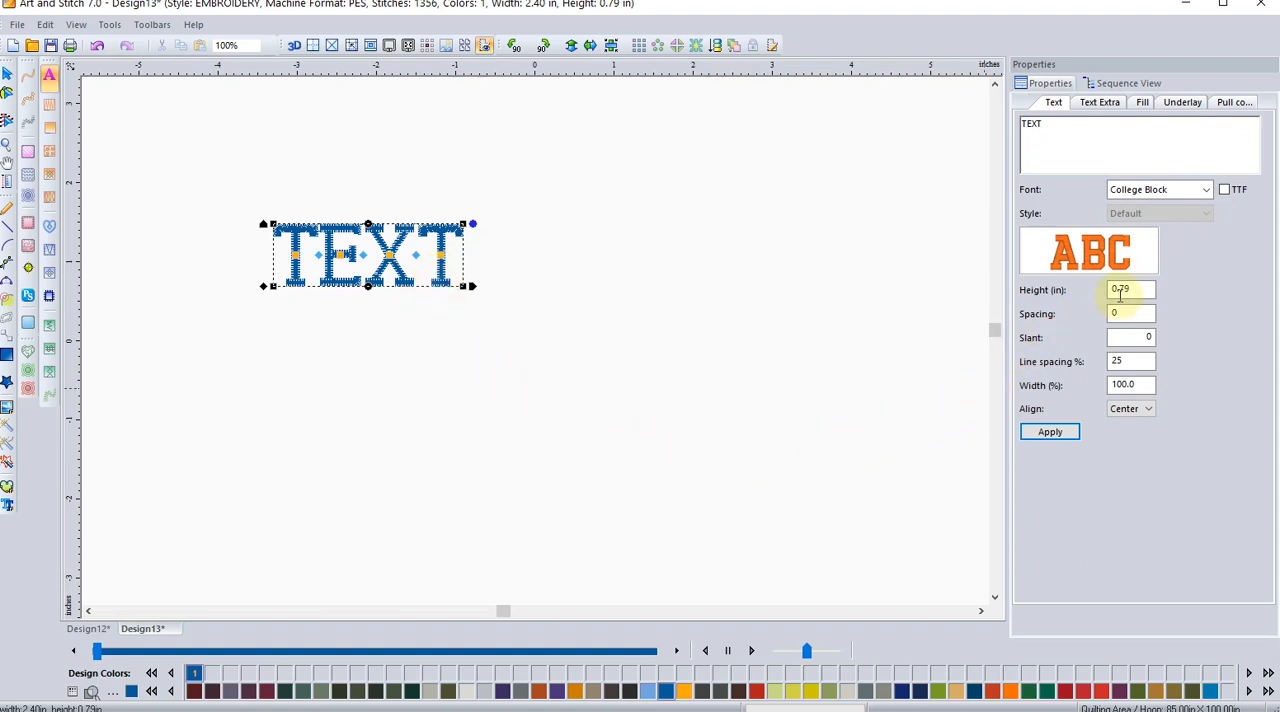
{"action": "left_click", "coordinate": [1207, 190]}
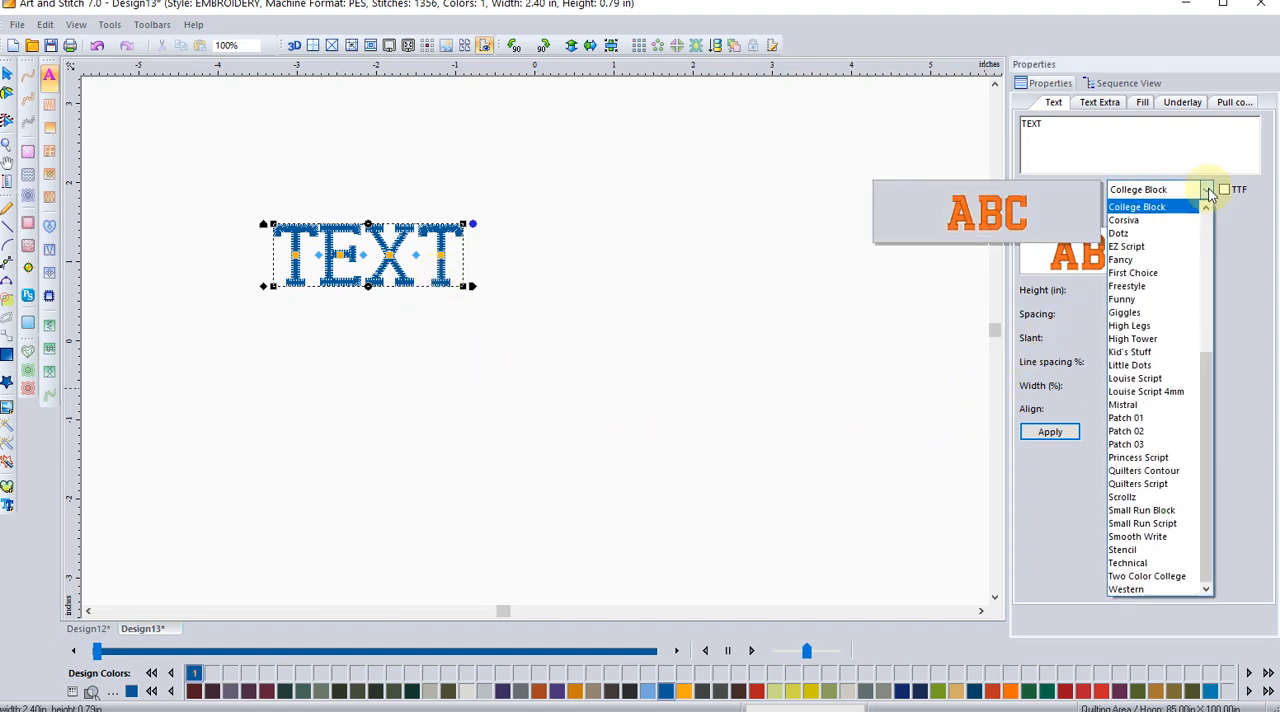
{"action": "scroll", "coordinate": [1207, 225], "scroll_direction": "up", "scroll_amount": 6}
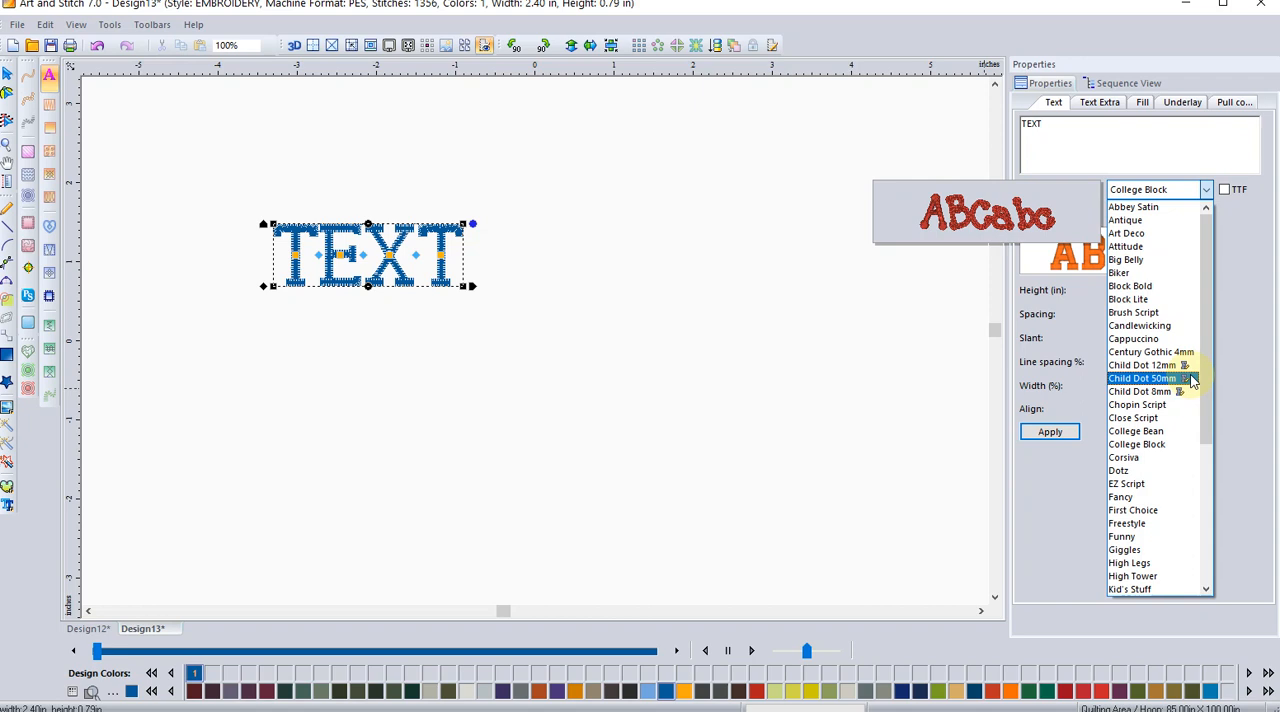
{"action": "left_click", "coordinate": [1192, 380]}
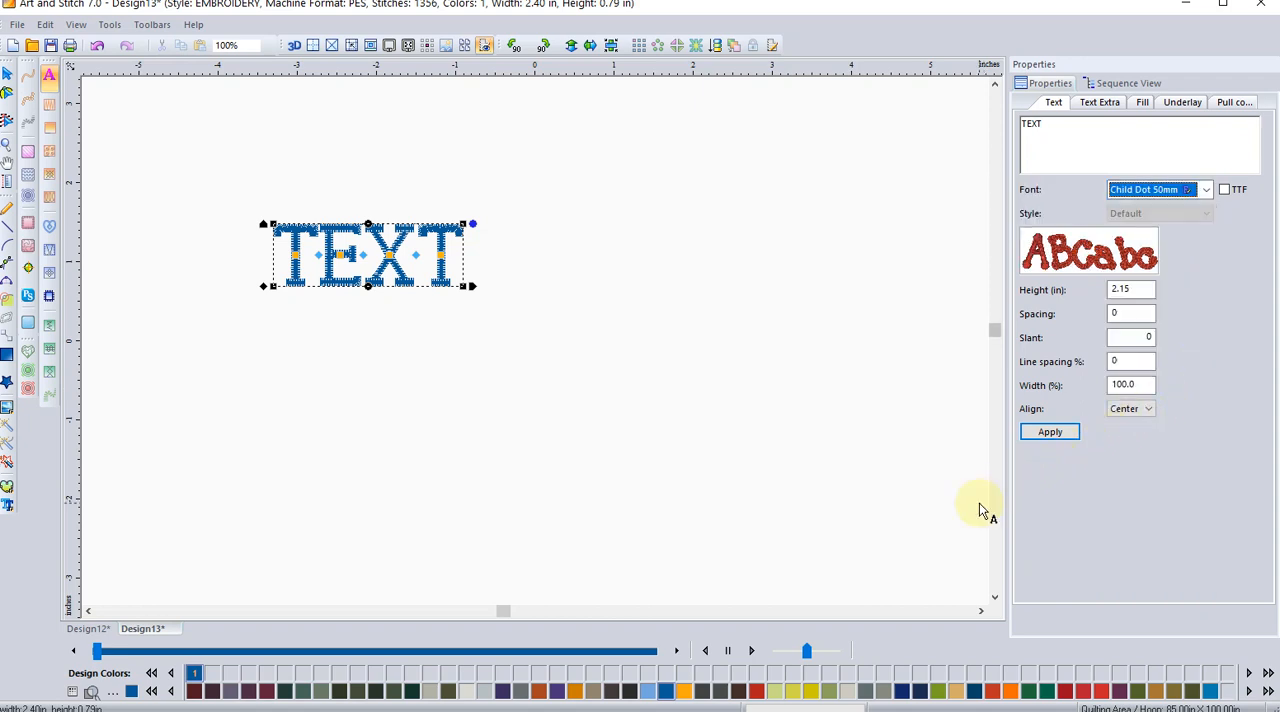
{"action": "left_click", "coordinate": [1051, 440]}
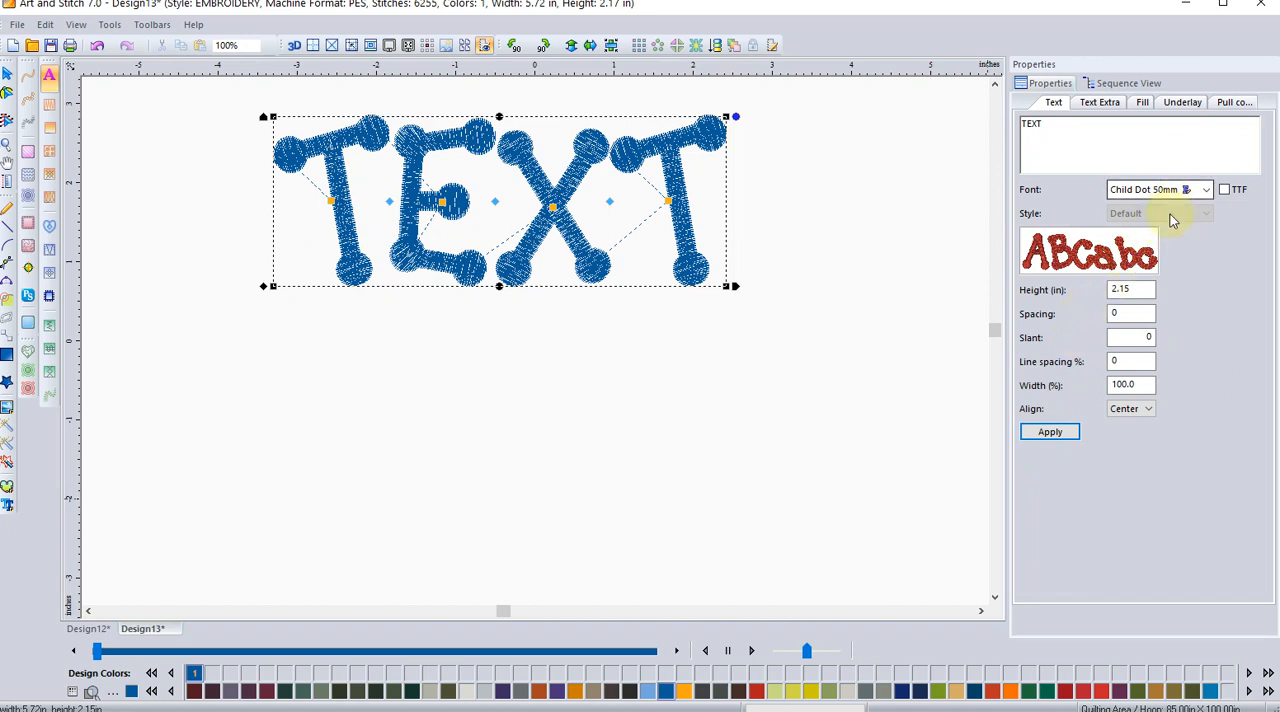
Step: Review the Child Dot entries among the text object's available fonts, keeping Child Dot 50mm chosen
{"action": "left_click", "coordinate": [1207, 190]}
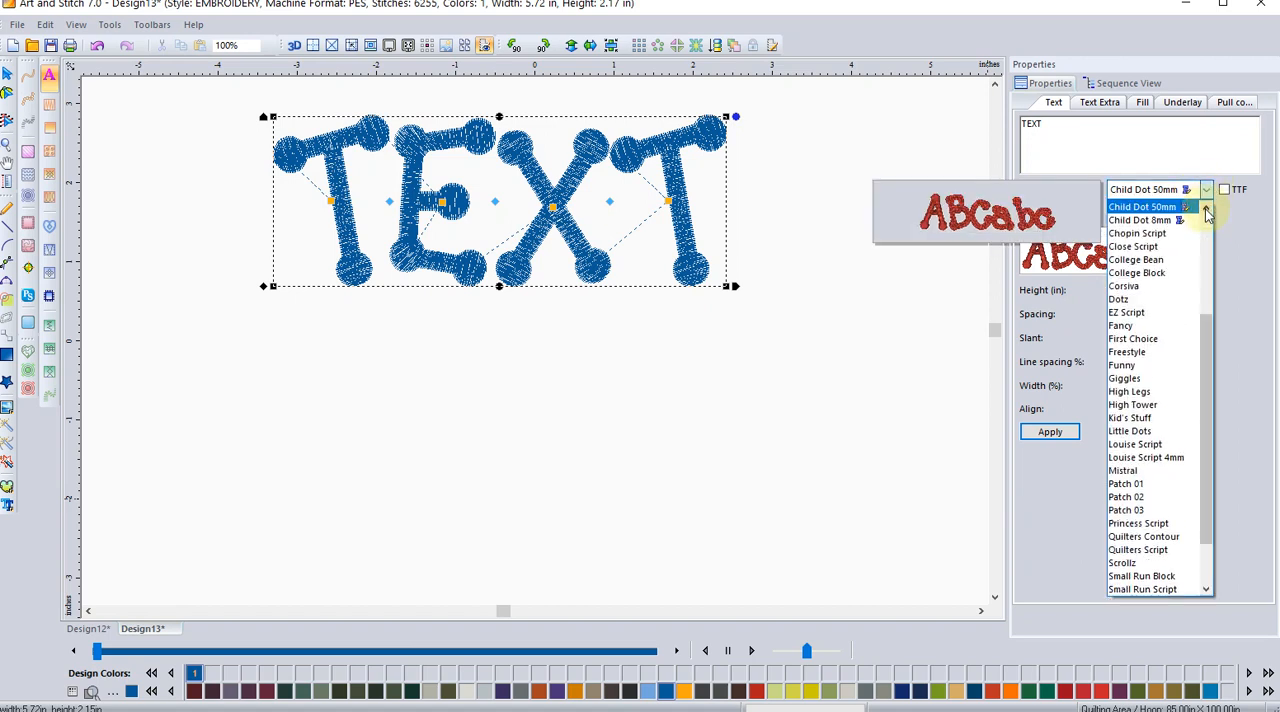
{"action": "left_click", "coordinate": [1206, 209]}
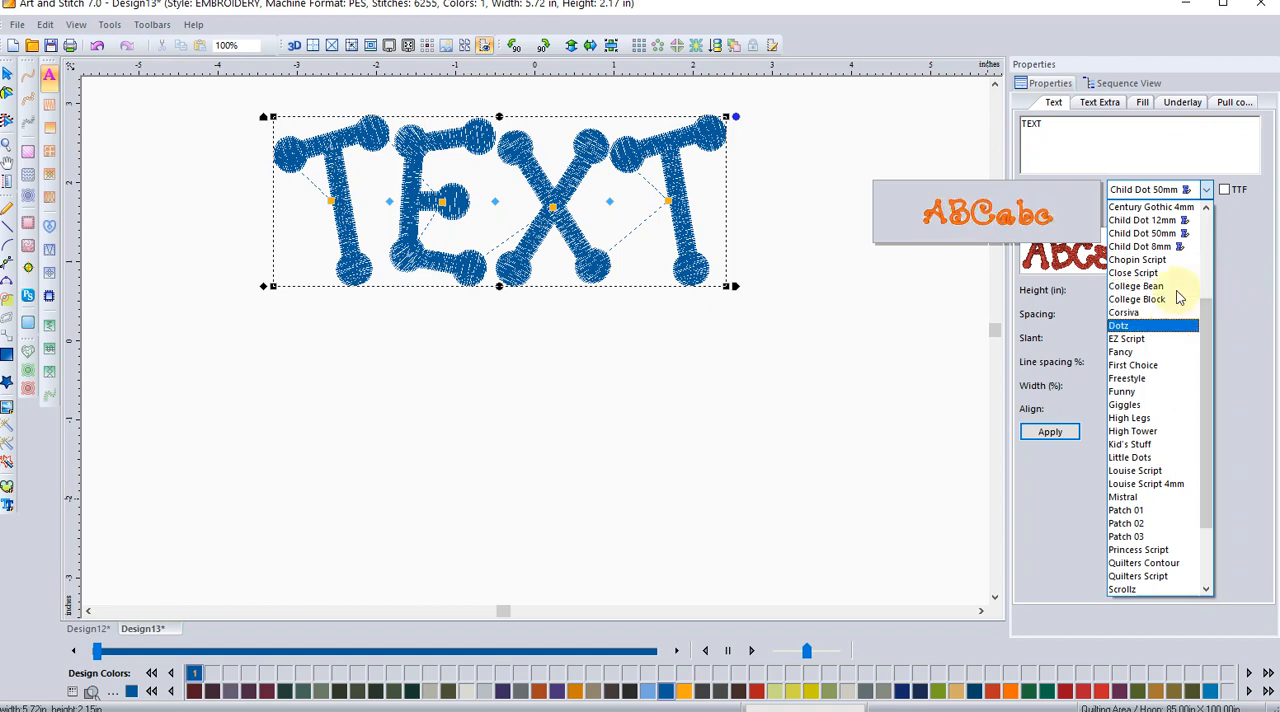
{"action": "left_click", "coordinate": [1192, 236]}
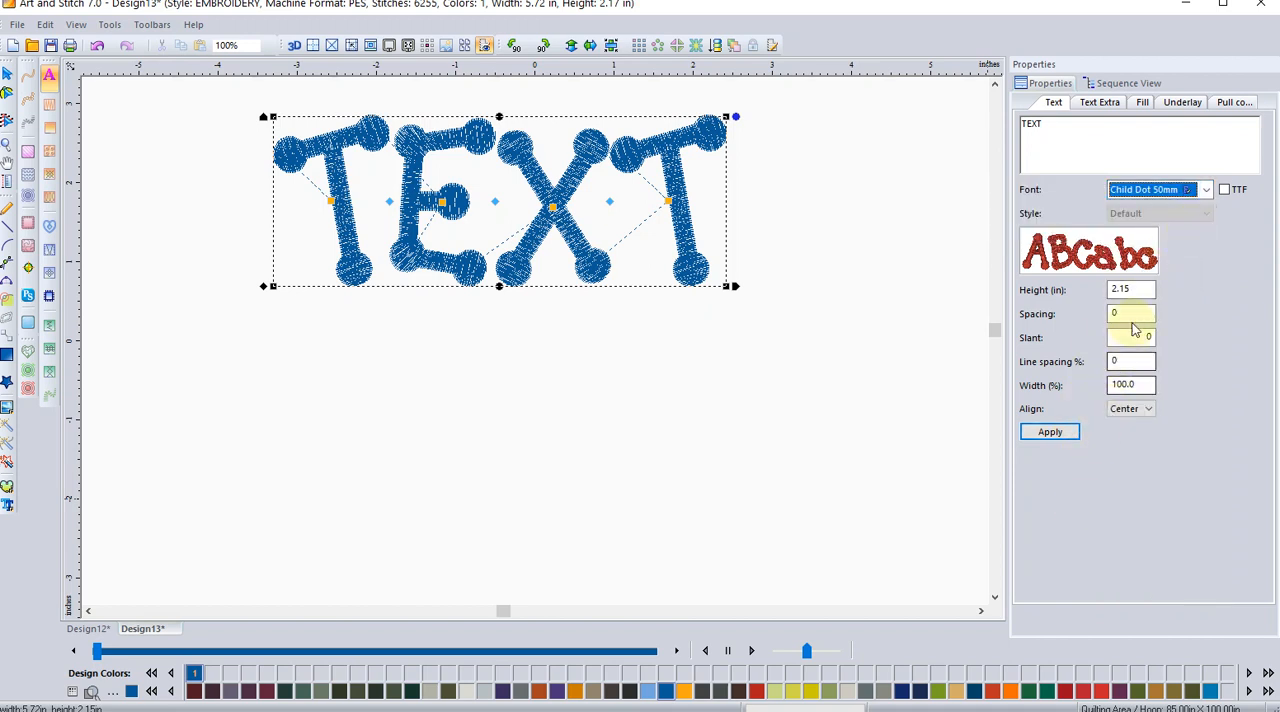
{"action": "mouse_move", "coordinate": [1150, 262]}
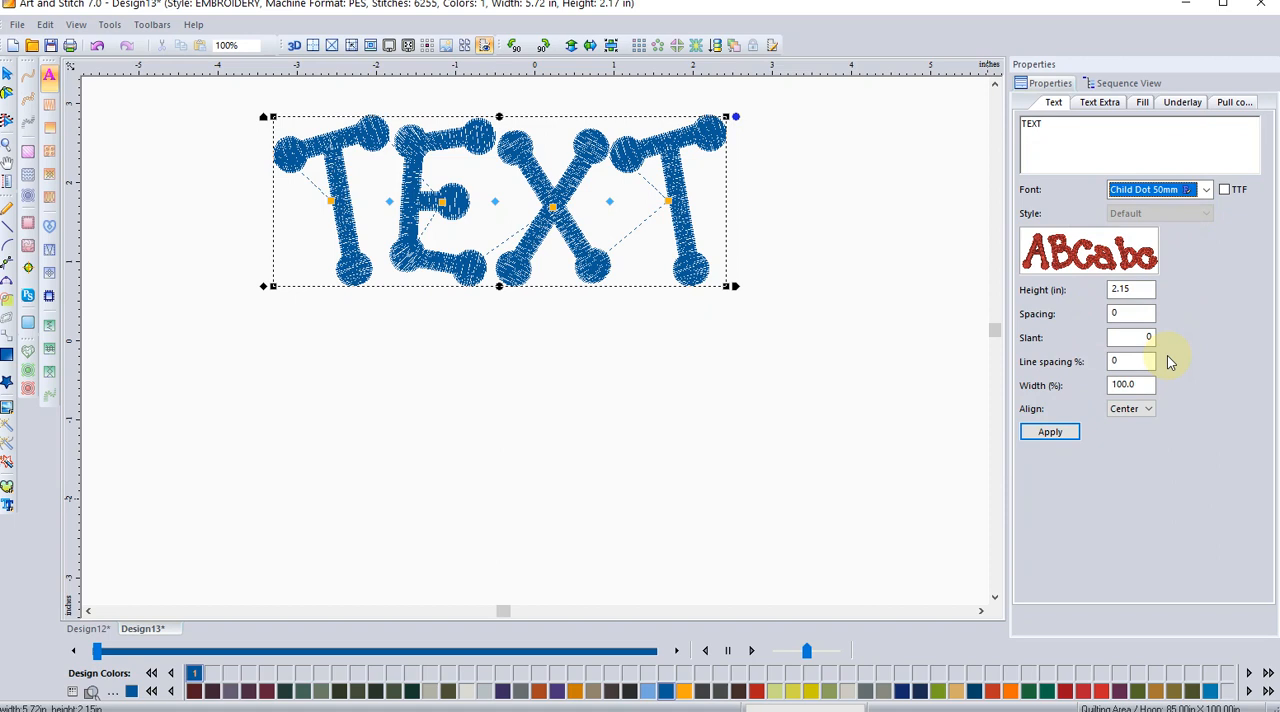
Step: Reopen Font Creator to view its empty mapping grid and punctuation designs, and close it without changes
{"action": "left_click", "coordinate": [110, 24]}
{"action": "left_click", "coordinate": [140, 268]}
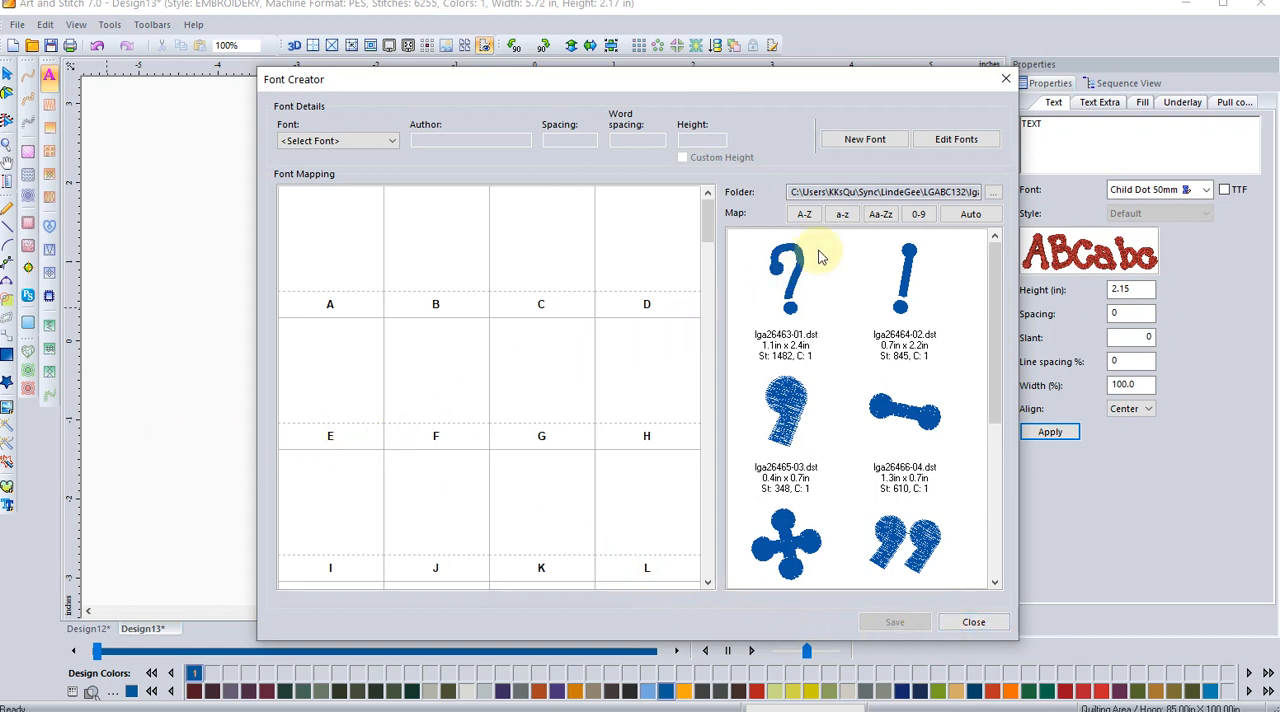
{"action": "left_click", "coordinate": [1006, 80]}
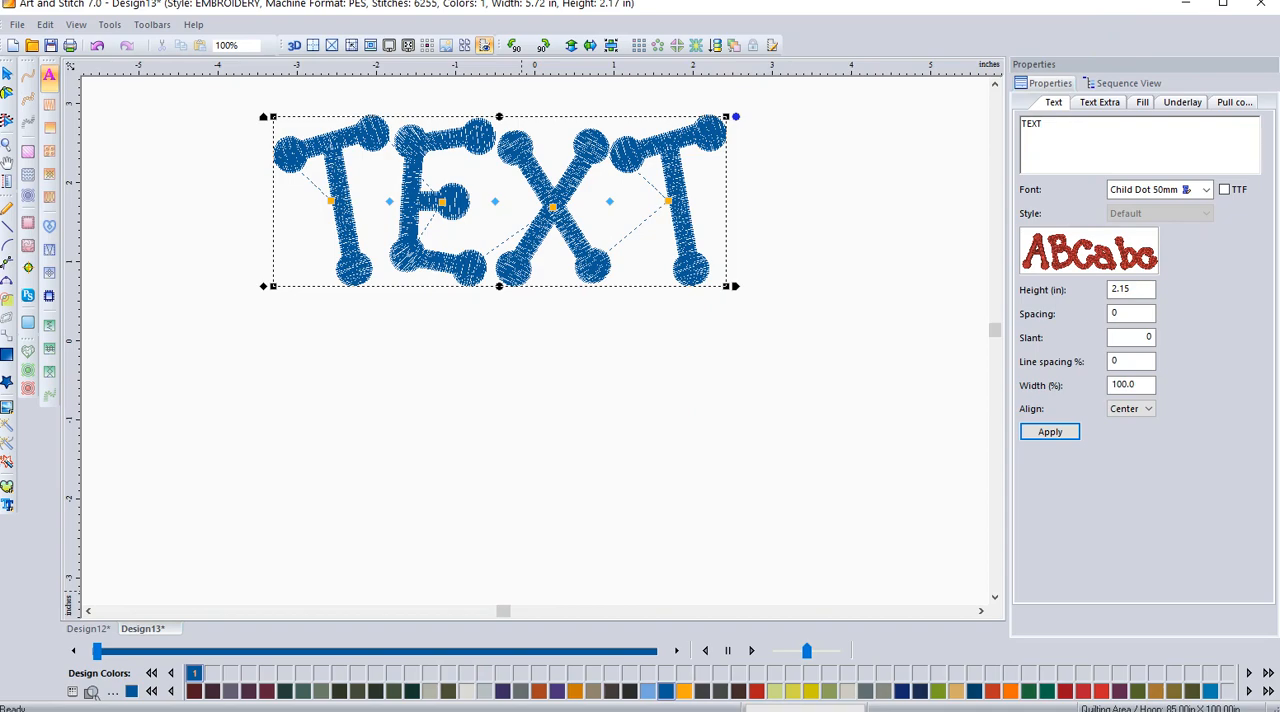
Step: Switch to the web browser and view the software training and Spiral Betty pages, ending on the Art and Stitch home page
{"action": "left_click", "coordinate": [300, 711]}
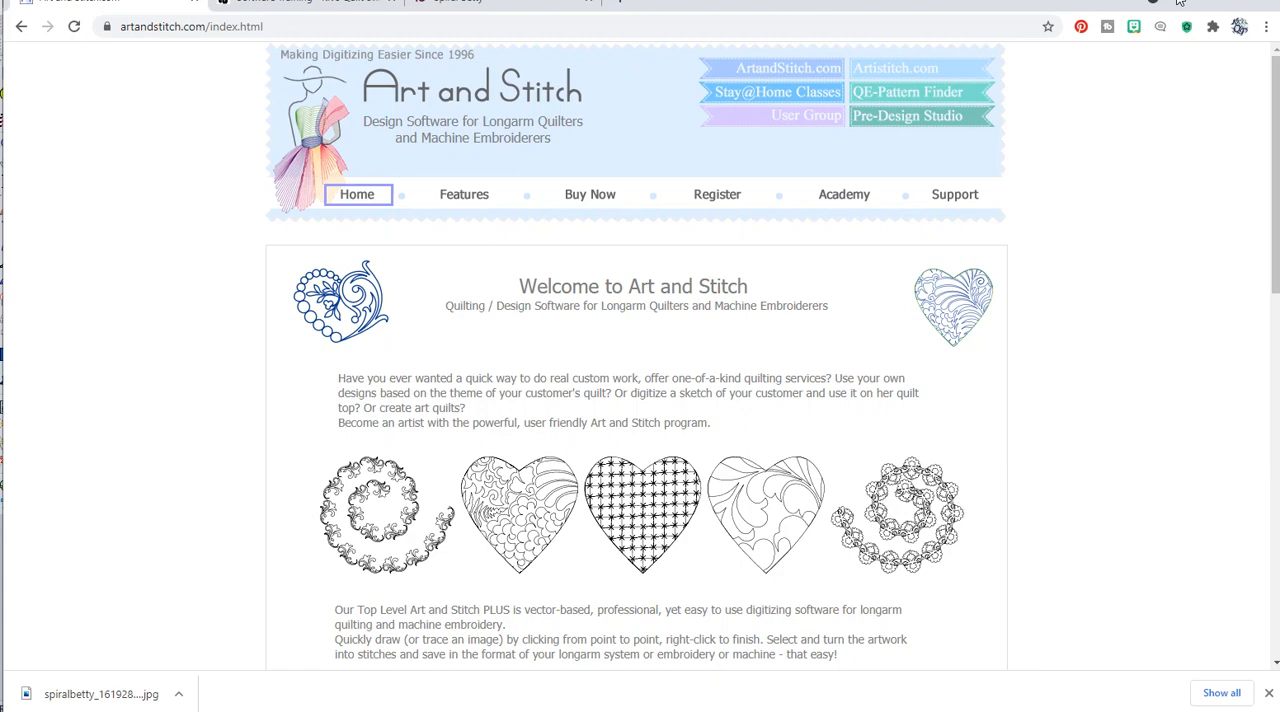
{"action": "left_click", "coordinate": [306, 12]}
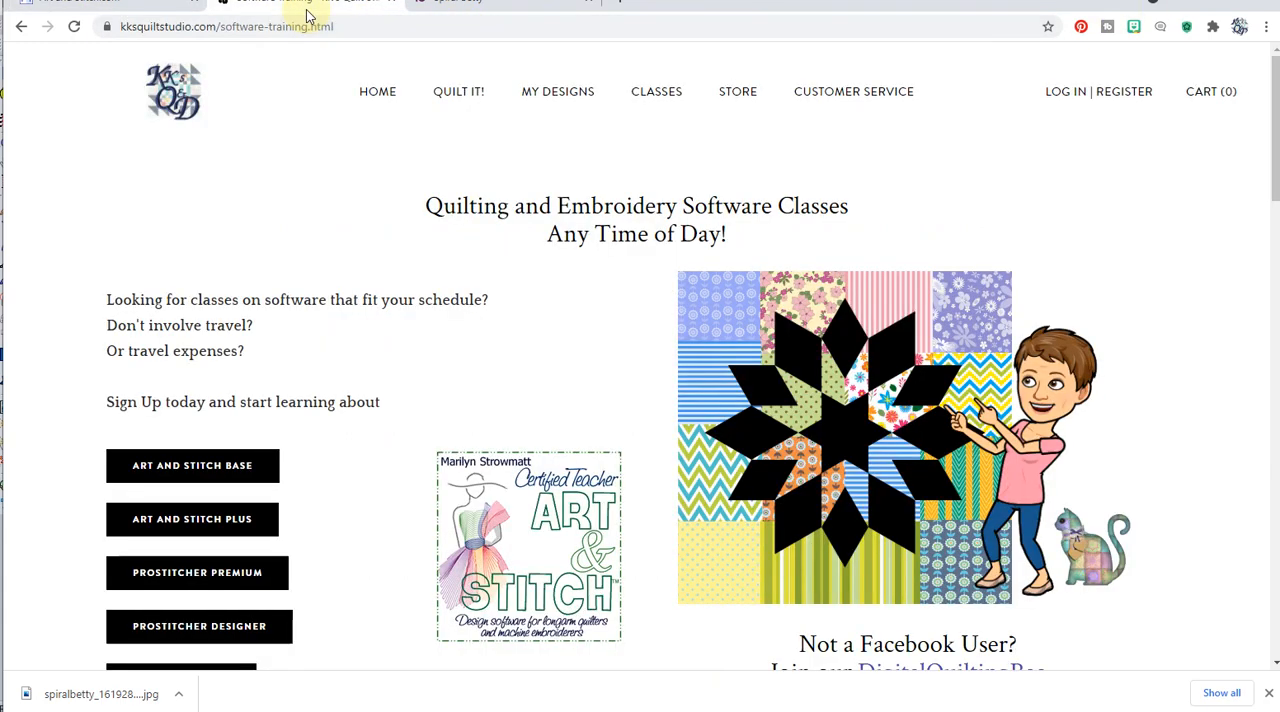
{"action": "left_click", "coordinate": [474, 9]}
{"action": "left_click", "coordinate": [254, 14]}
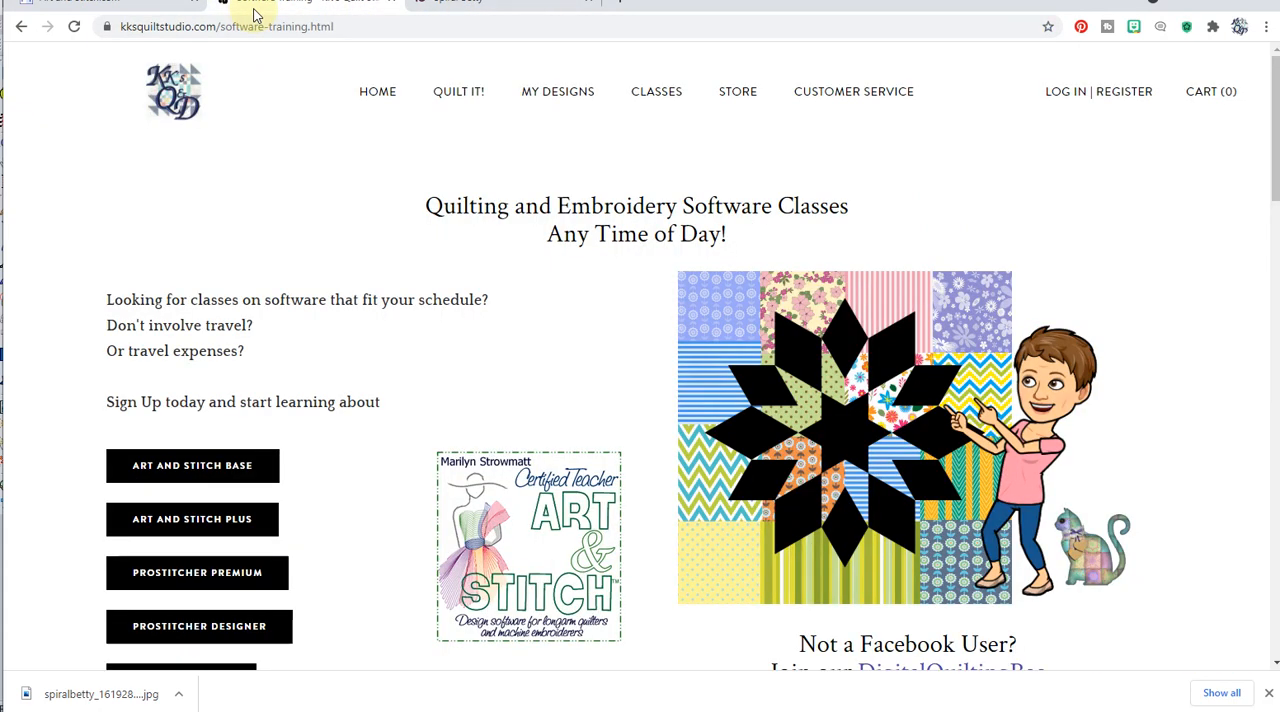
{"action": "left_click", "coordinate": [145, 12]}
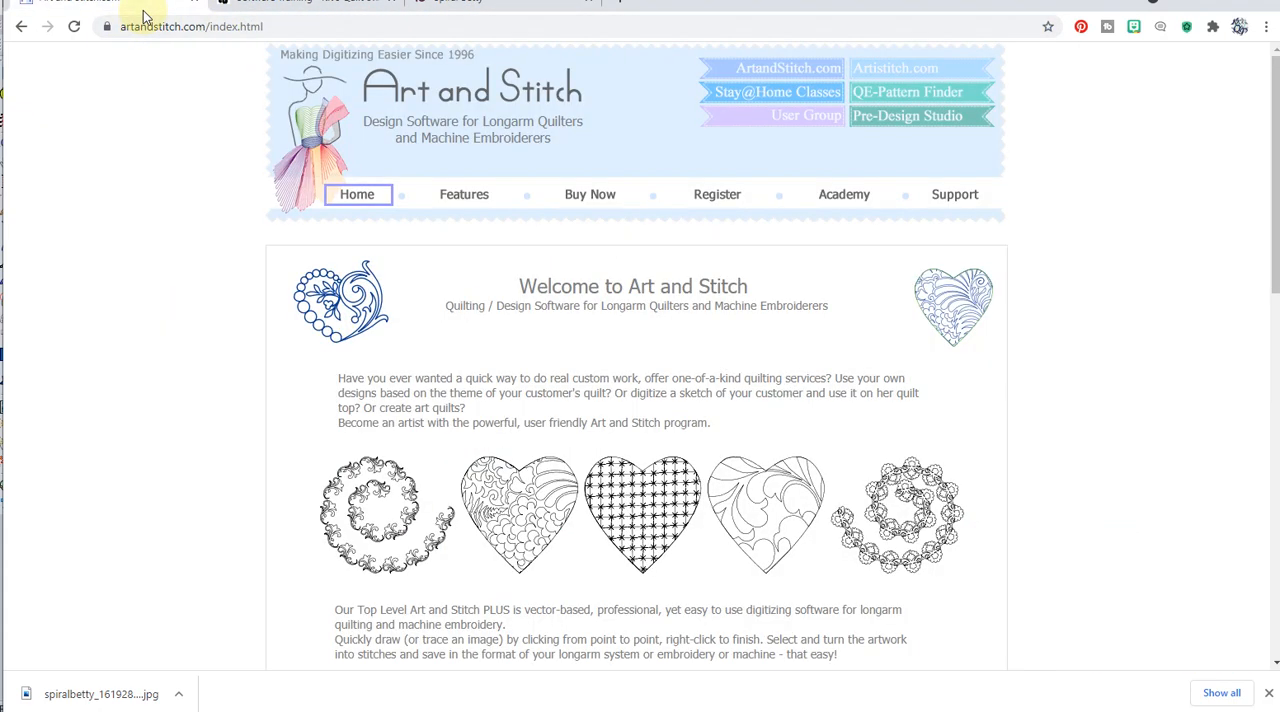